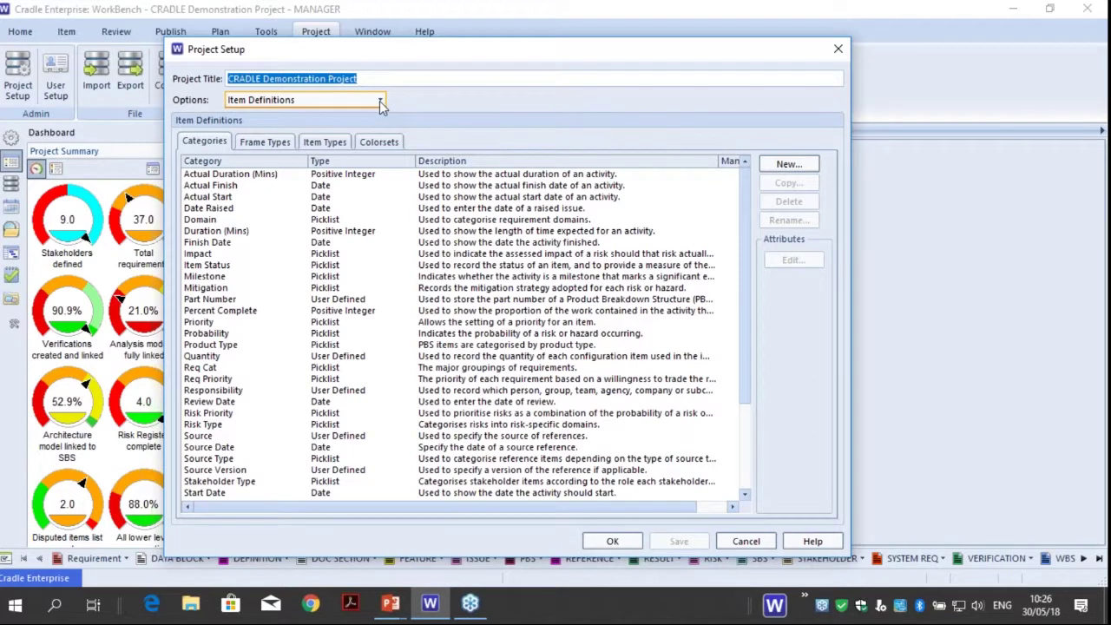
Switch the project setup options to Cross Reference Parameters and show the link rules
left_click(380, 103)
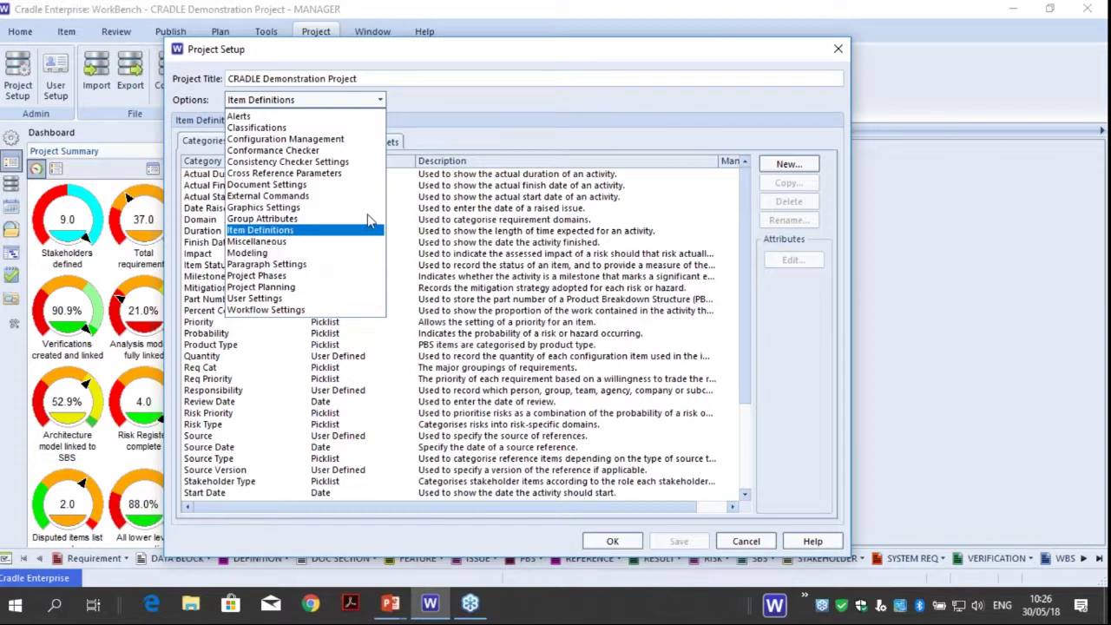
left_click(486, 117)
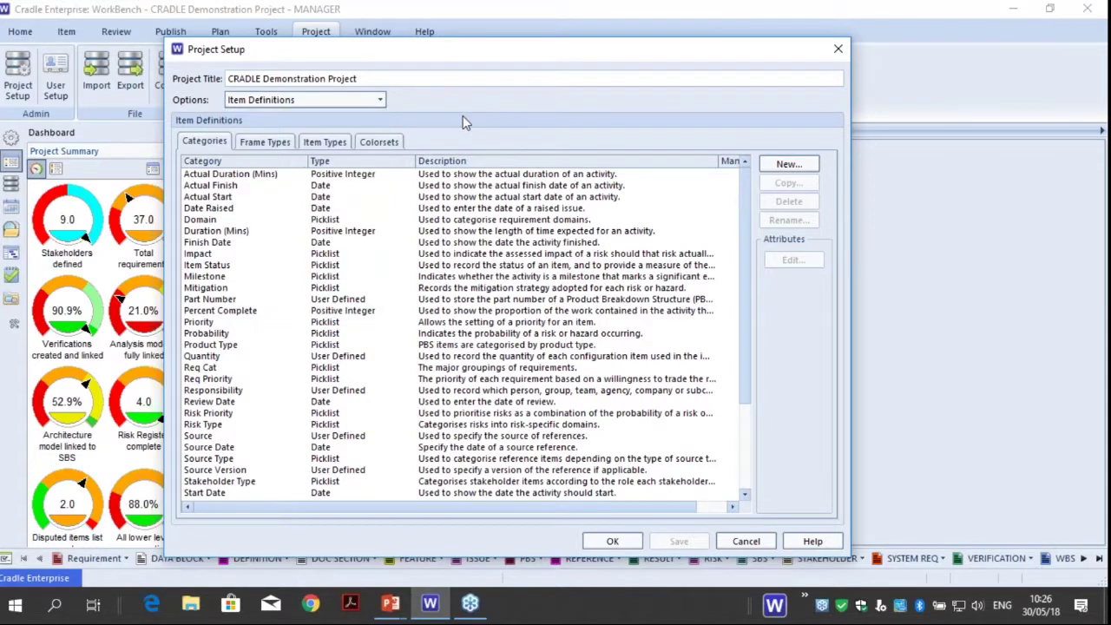
left_click(310, 100)
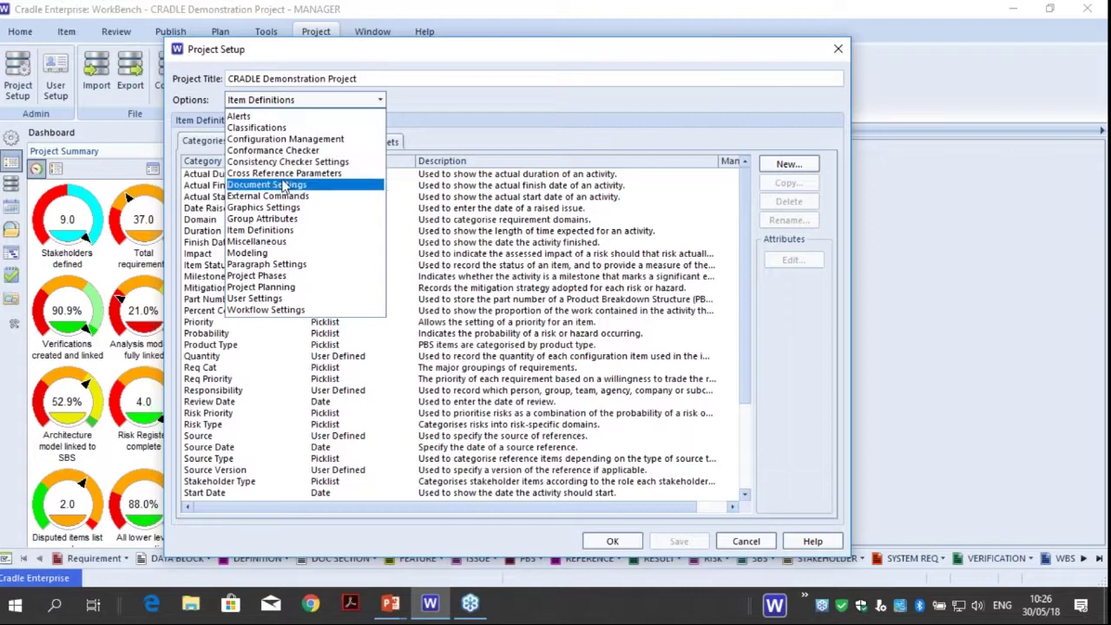
key("Escape")
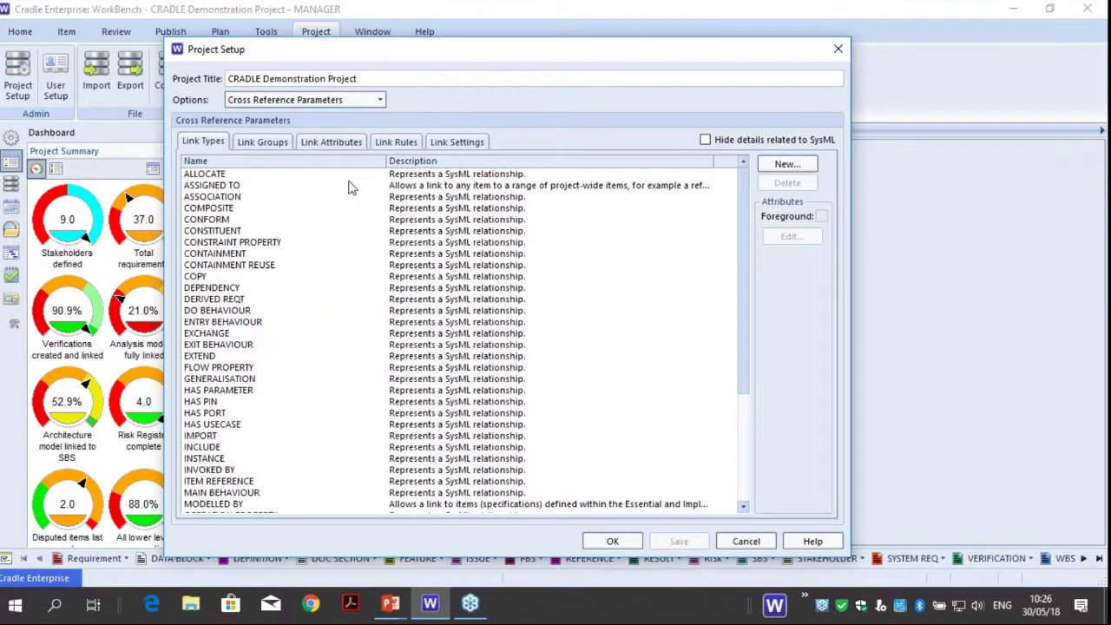
left_click(393, 143)
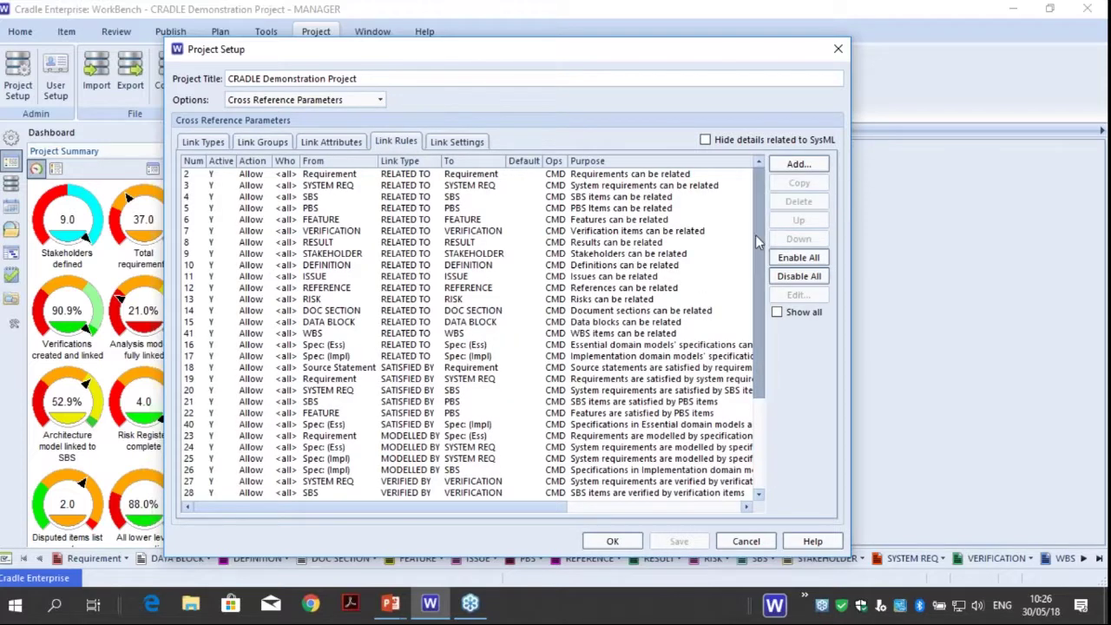
mouse_move(760, 240)
left_mouse_down()
mouse_move(760, 365)
mouse_move(756, 231)
left_mouse_up()
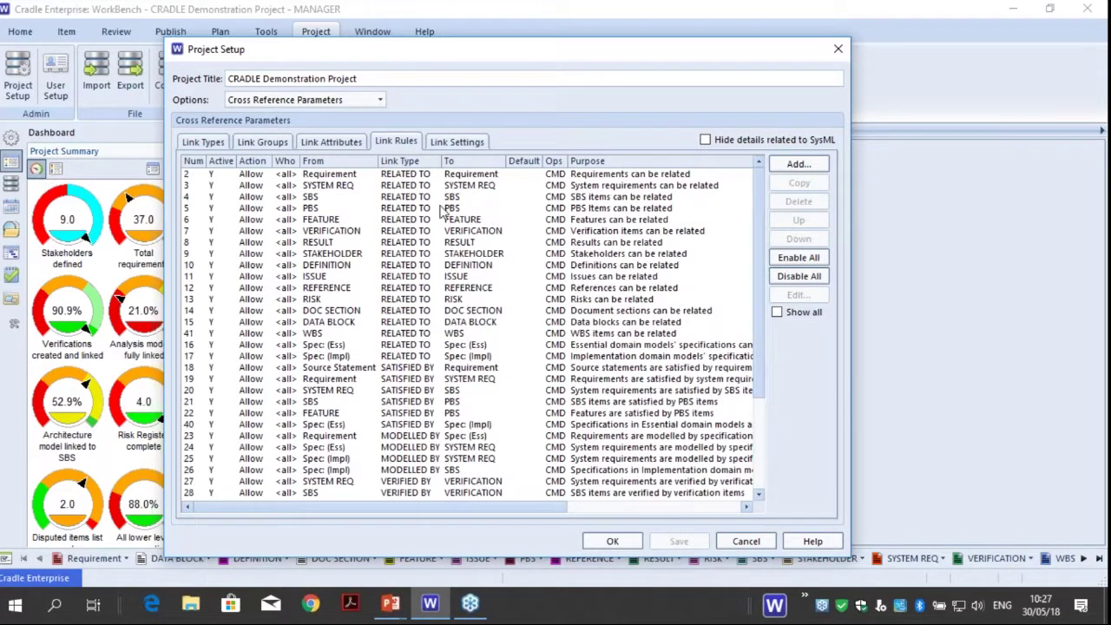
Inspect the cardinality choices of the link rule relating Requirement to Requirement, then close the rule without changes
left_click(336, 175)
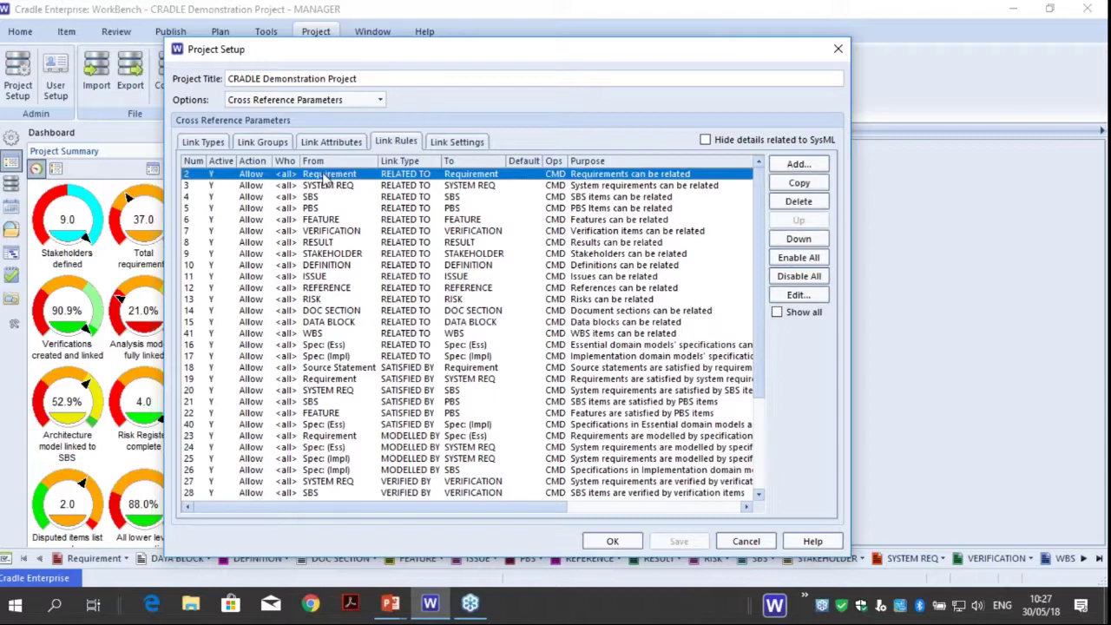
double_click(468, 177)
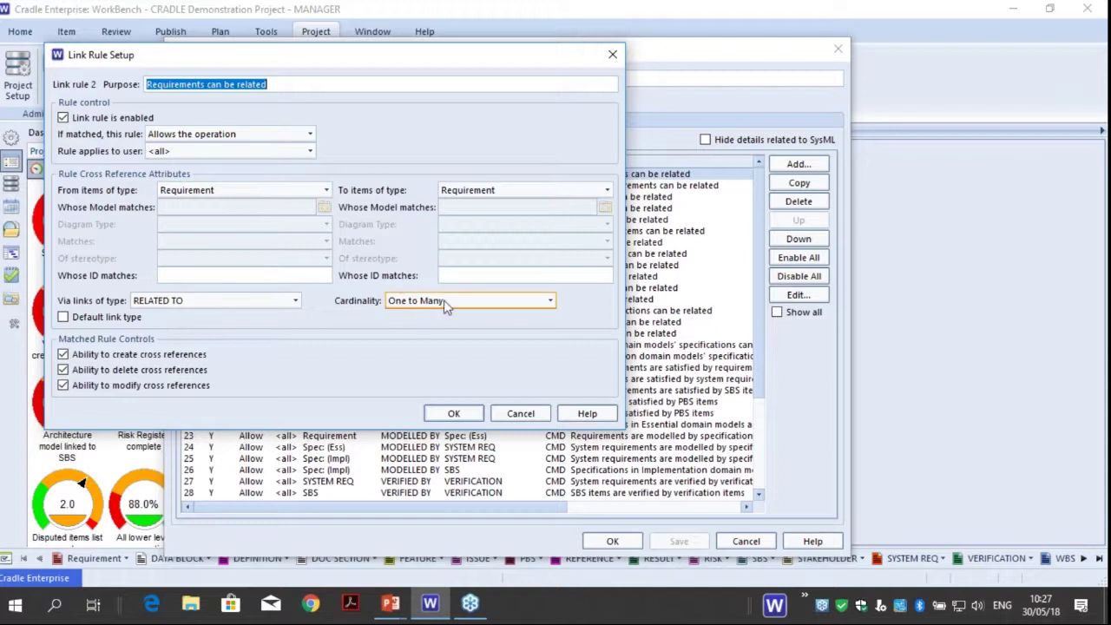
left_click(408, 304)
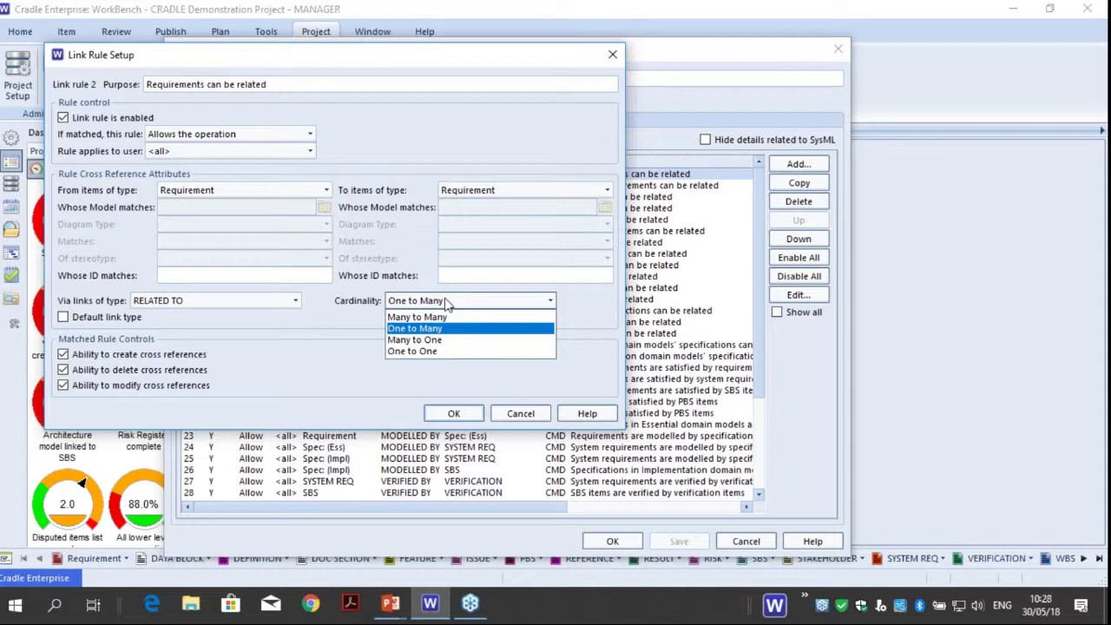
left_click(446, 300)
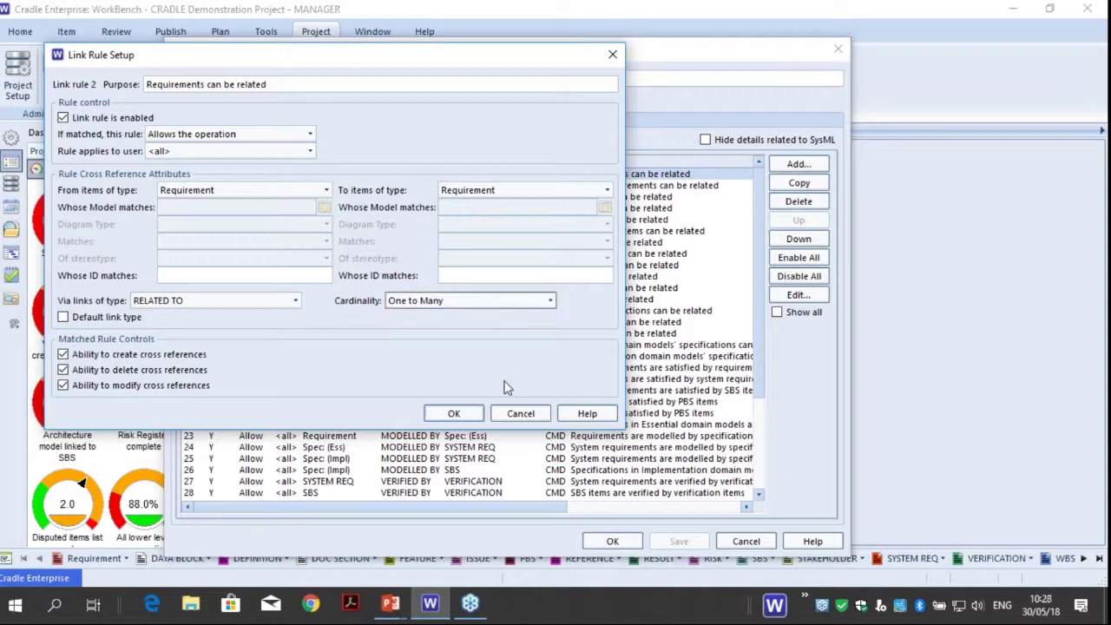
left_click(613, 56)
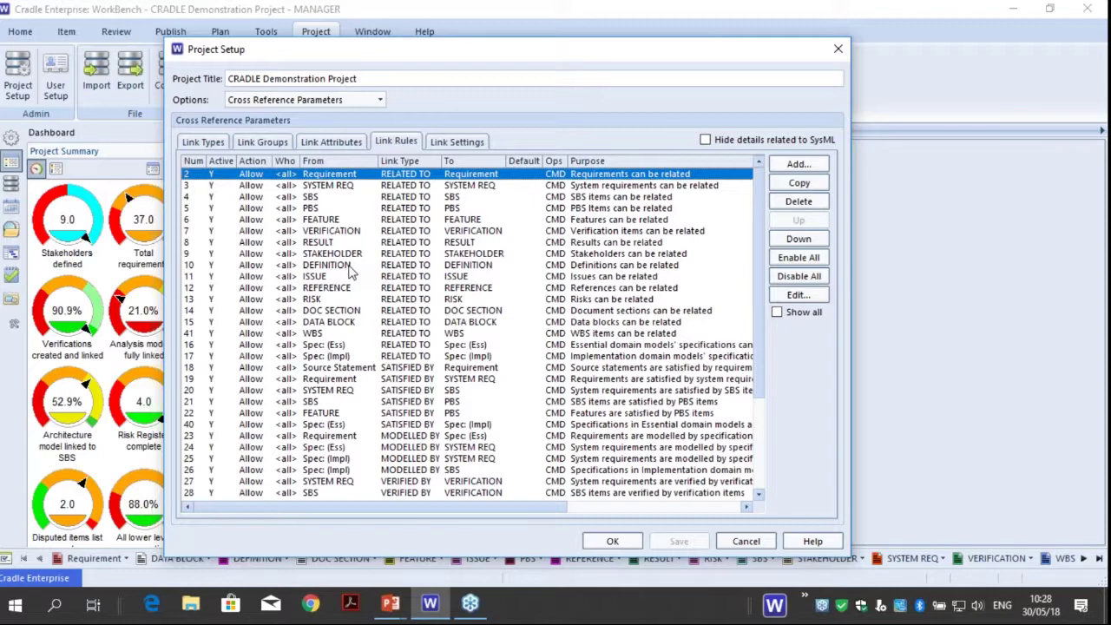
Inspect the link rule for Requirement SATISFIED BY SYSTEM REQ, leaving it as is, and close the project setup
left_click(354, 380)
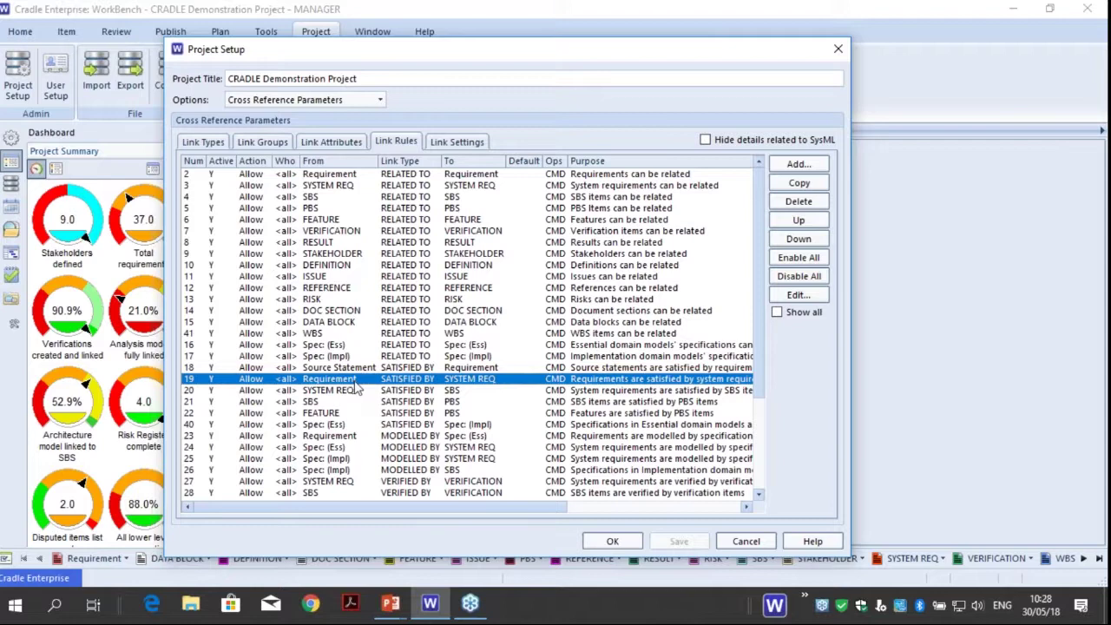
double_click(356, 381)
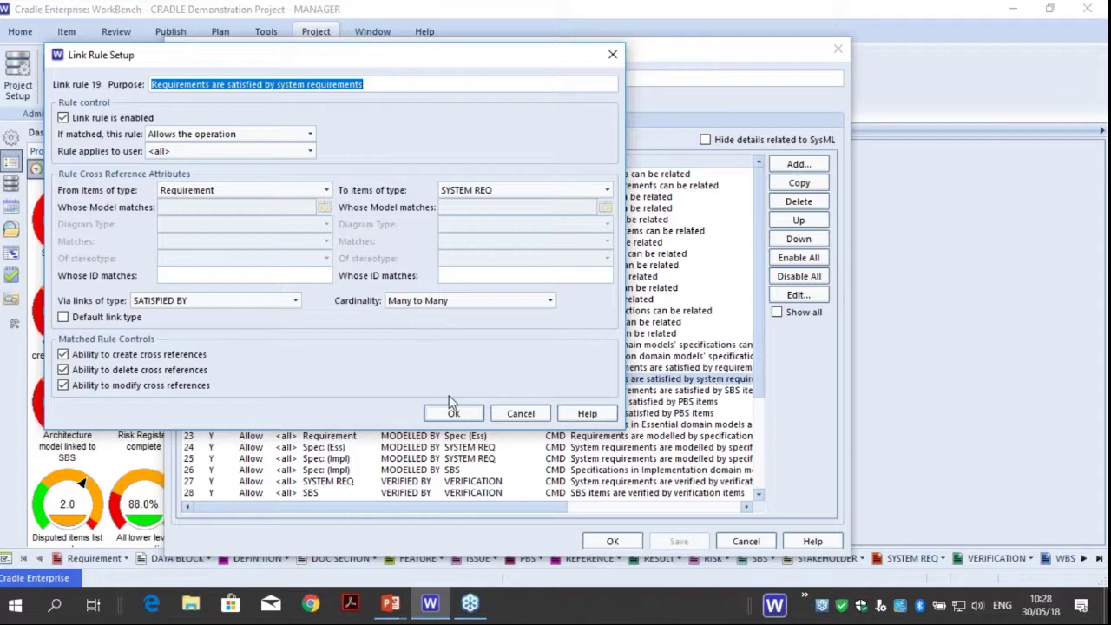
left_click(519, 420)
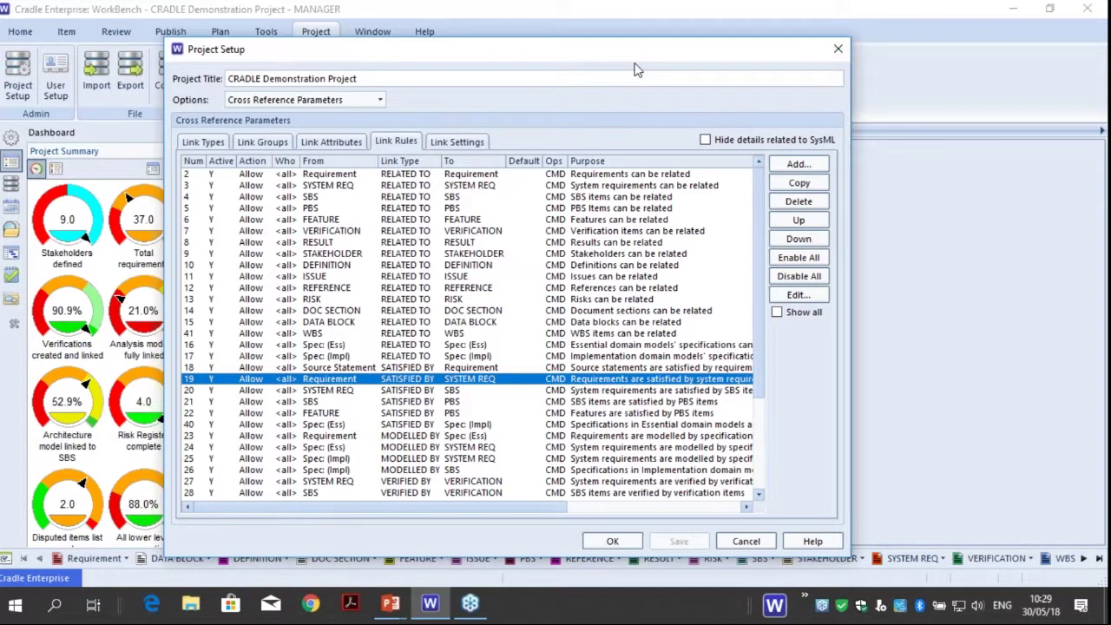
left_click(838, 50)
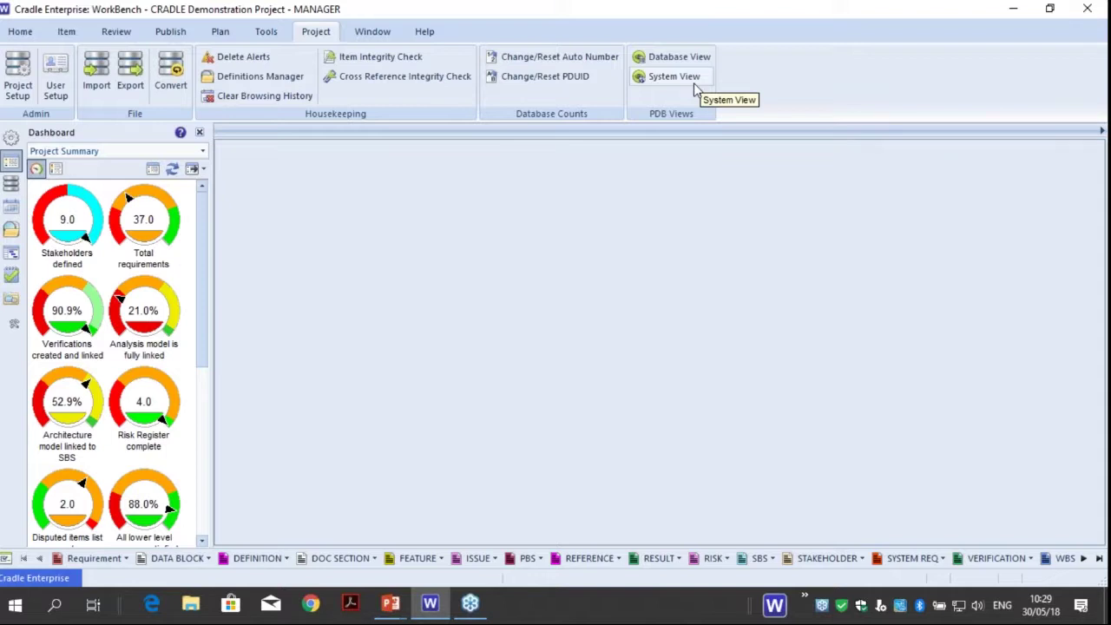
Show the project database tree in a wider sidebar and expand Requirements through REQ-1, REQ-2 and REQ-3 to the REQ-4 Flight Crew links
left_click(11, 183)
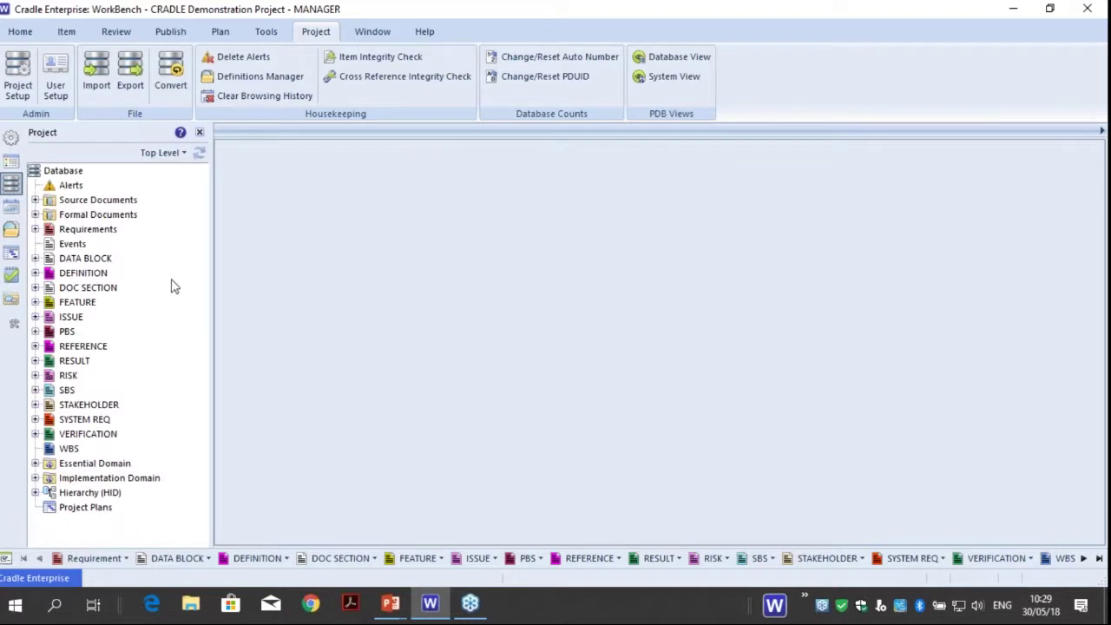
left_click_drag(211, 259, 302, 260)
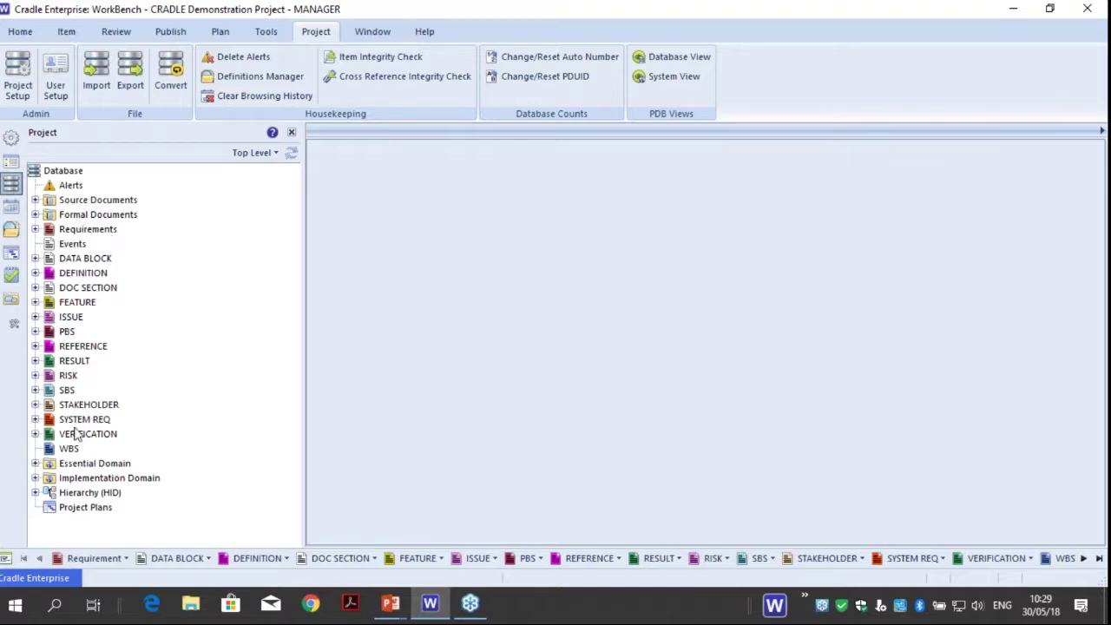
left_click(38, 237)
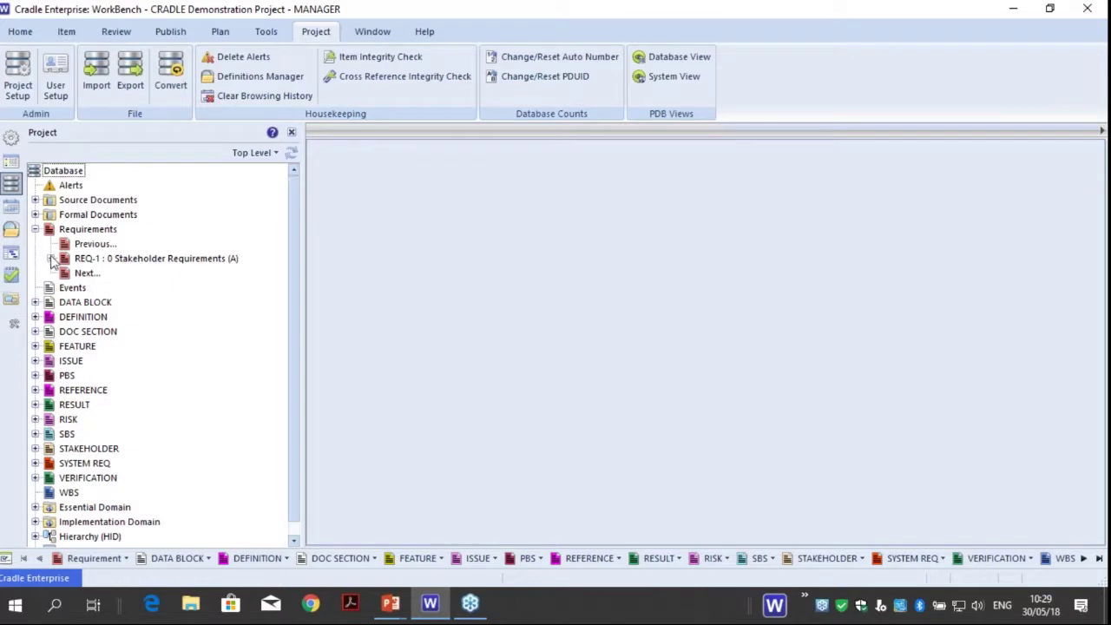
left_click(50, 257)
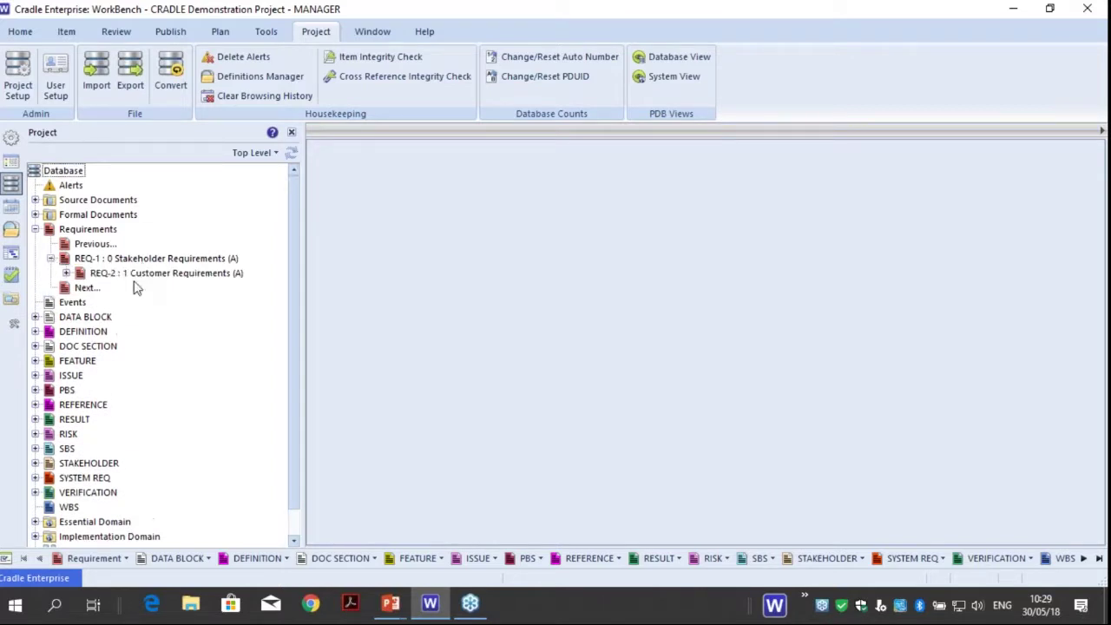
left_click(66, 273)
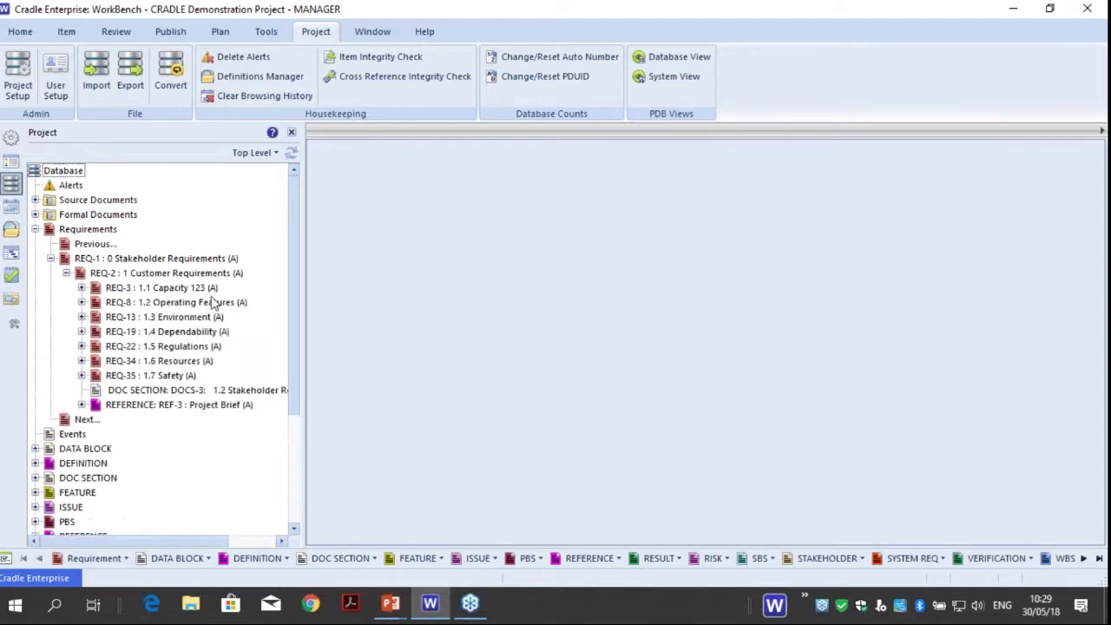
left_click(82, 288)
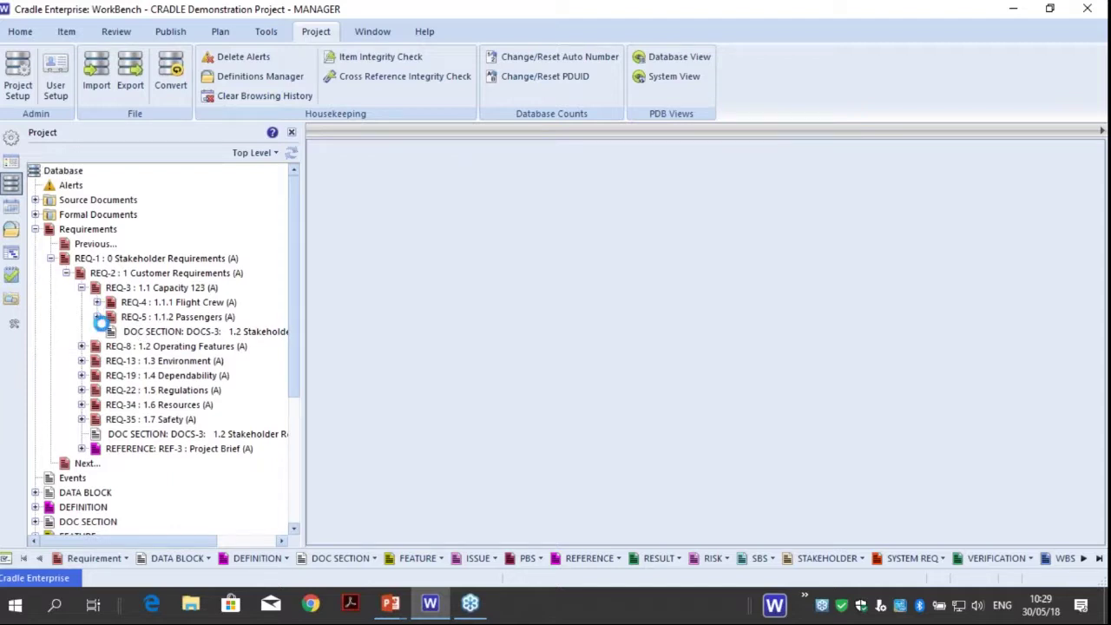
left_click(96, 302)
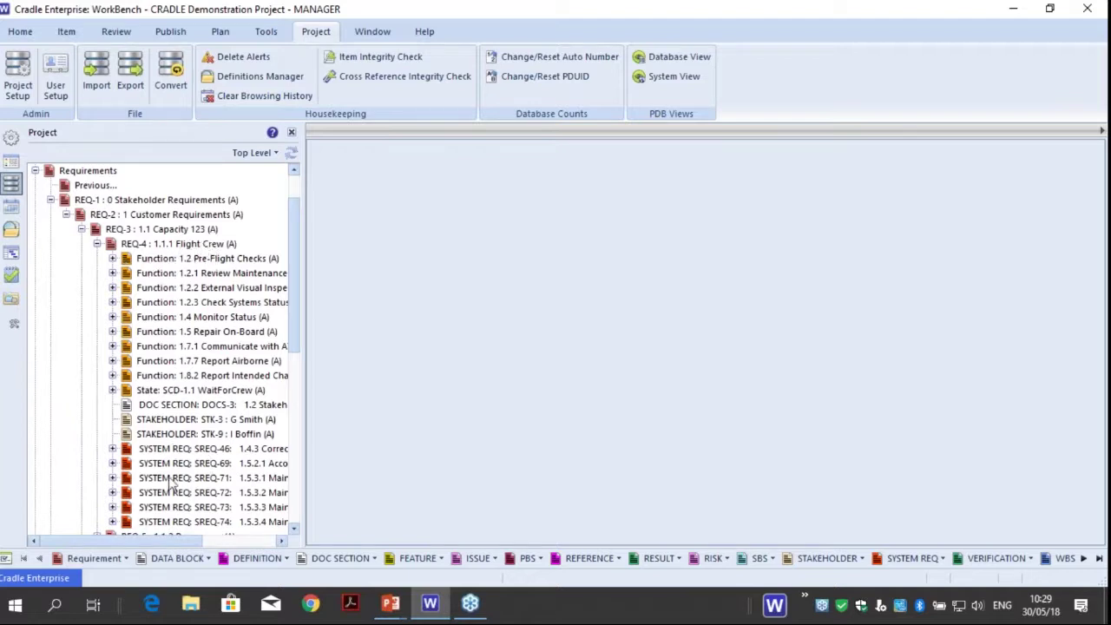
left_click_drag(305, 440, 366, 440)
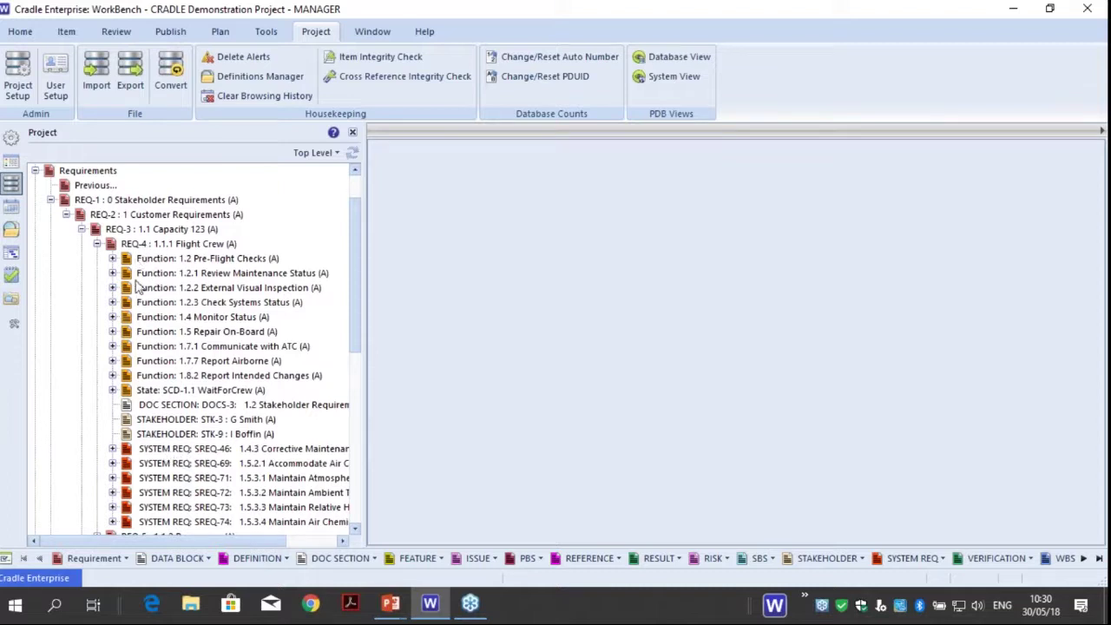
Open the REQ-4 Flight Crew requirement and examine its item status, requirement category and priority choices and its details text
left_click(144, 246)
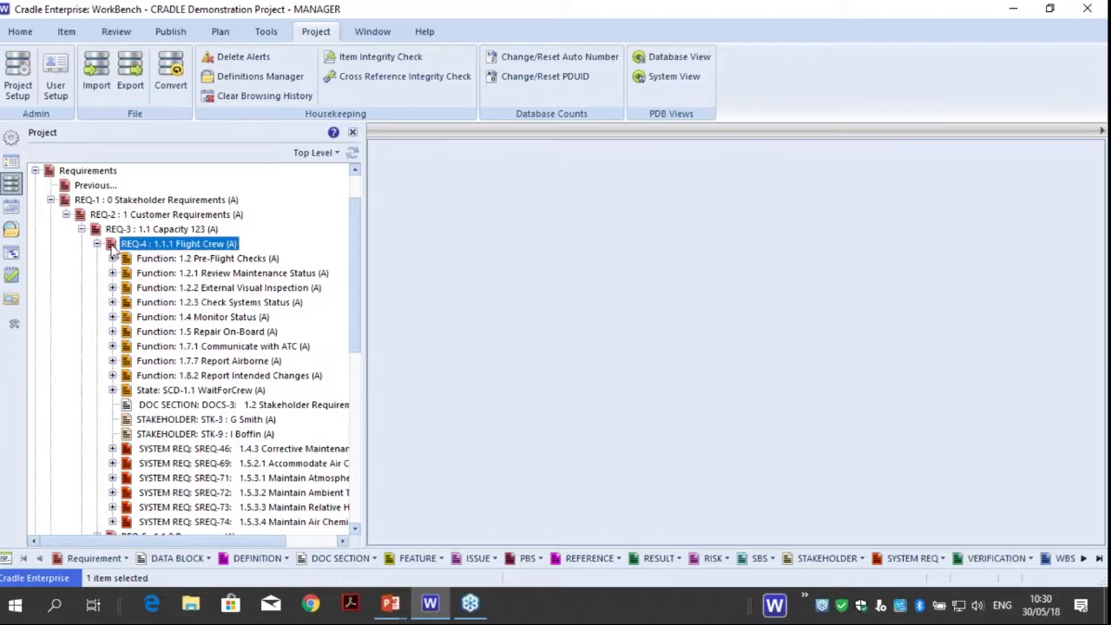
double_click(111, 248)
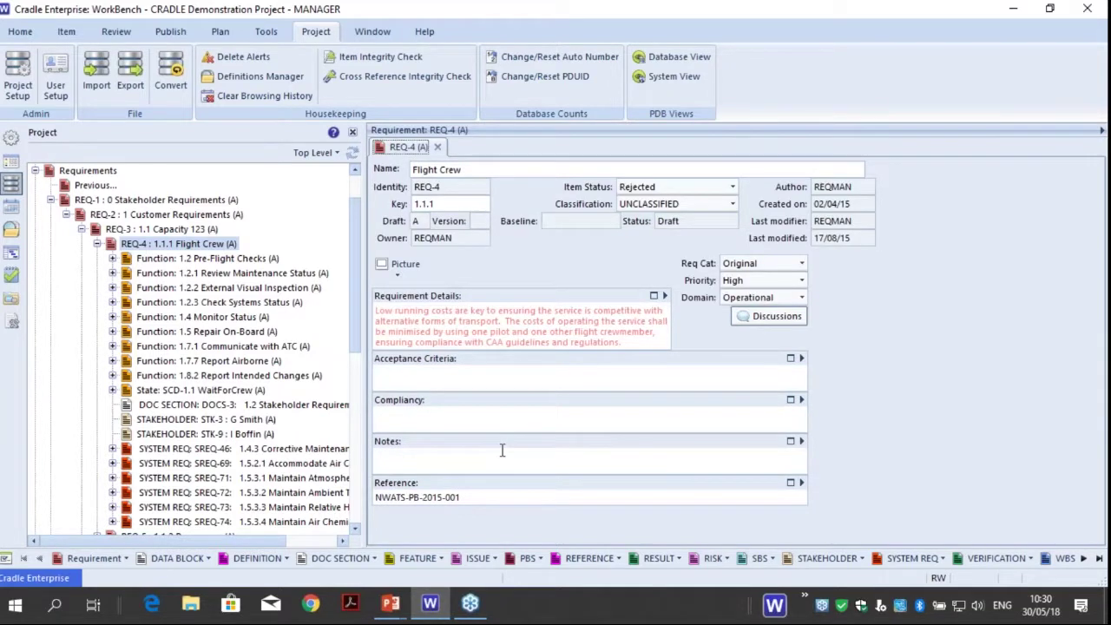
left_click(656, 188)
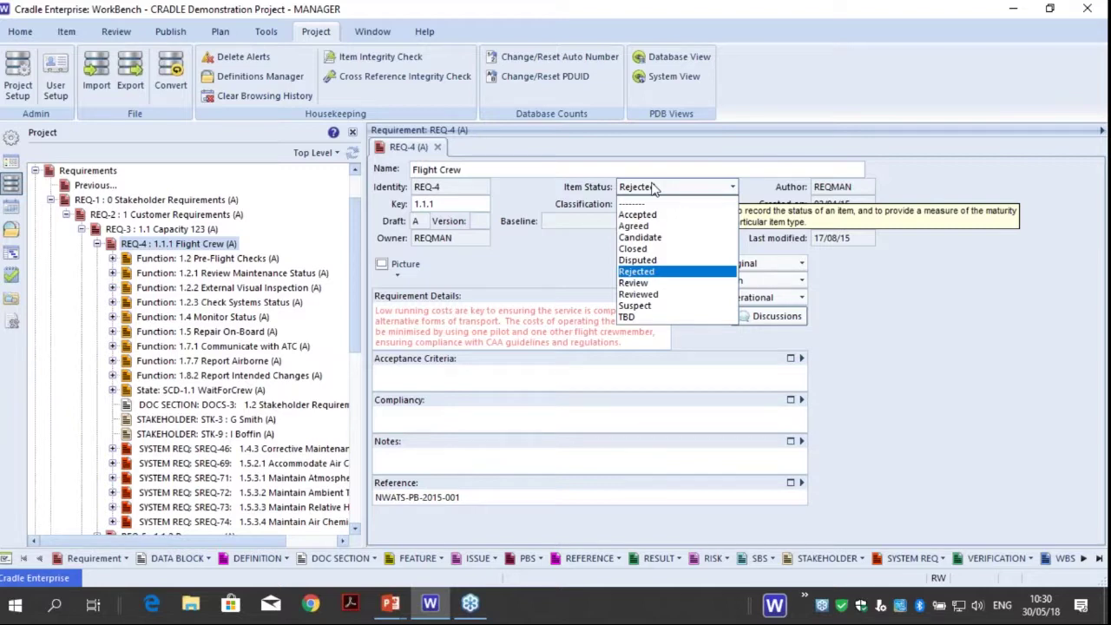
left_click(656, 188)
left_click(766, 265)
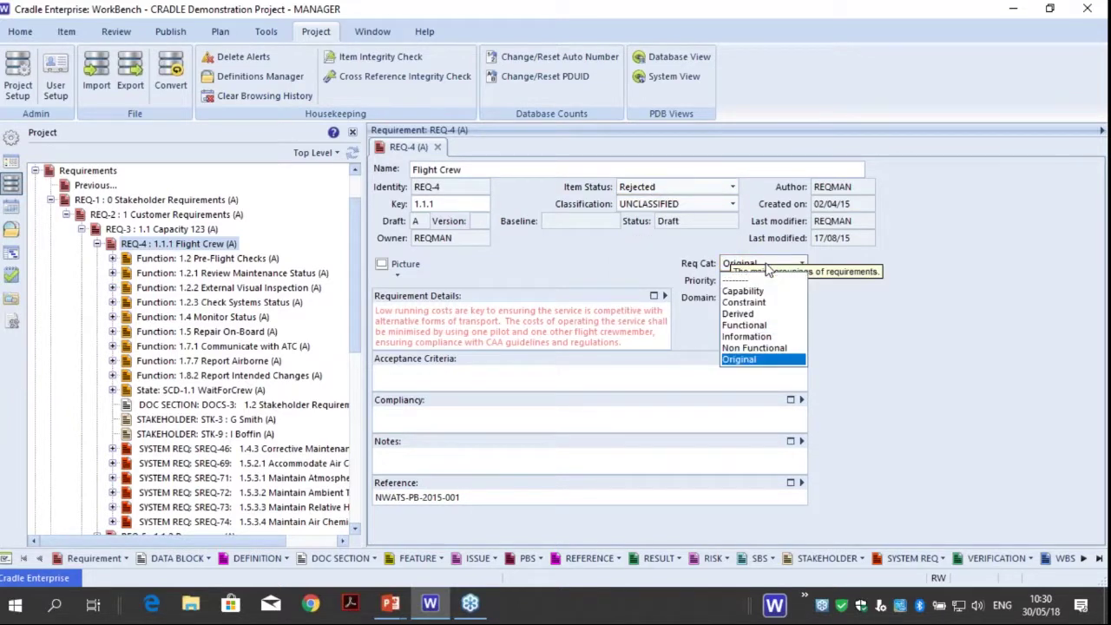
left_click(767, 266)
left_click(773, 282)
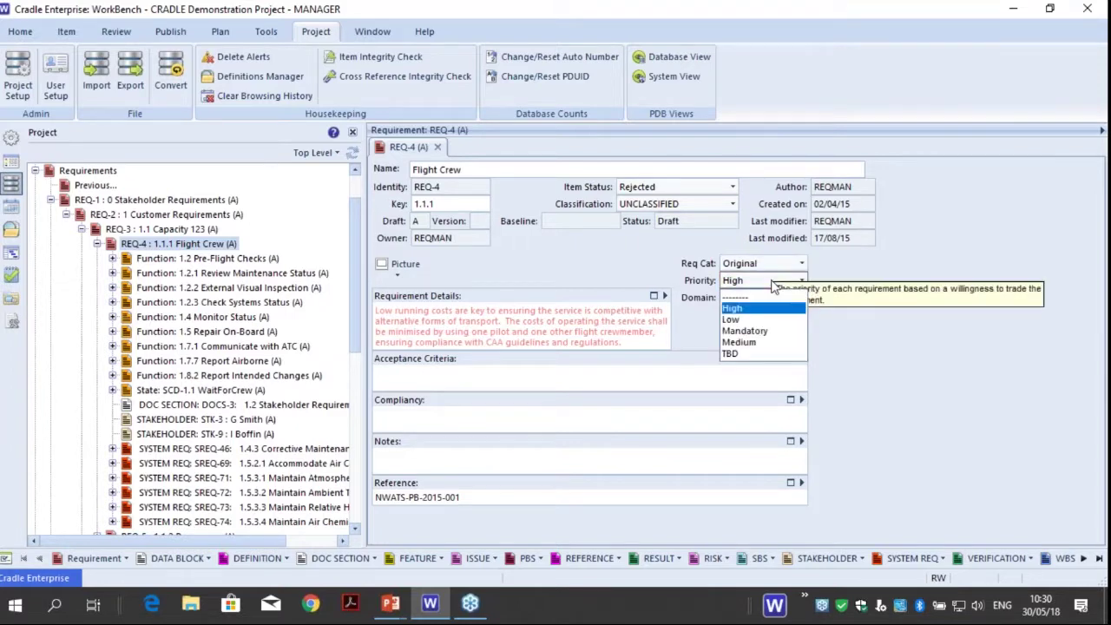
left_click(771, 282)
left_click(413, 305)
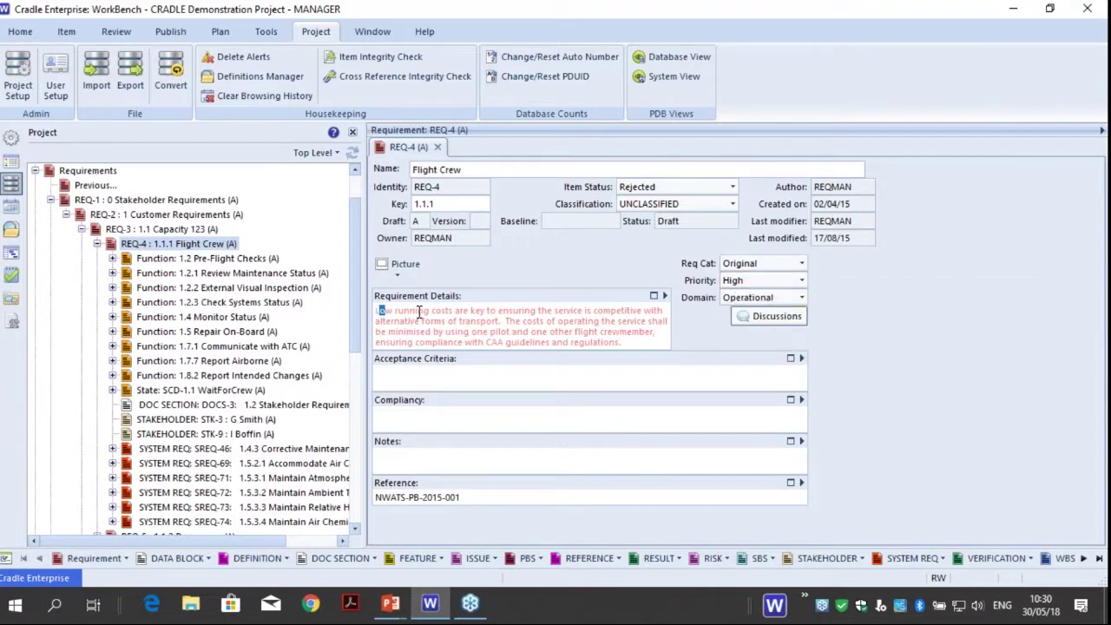
key("ctrl+a")
left_click(555, 379)
Show all items linked to the REQ-4 Flight Crew requirement, examine the full list and close it
right_click(841, 286)
mouse_move(910, 444)
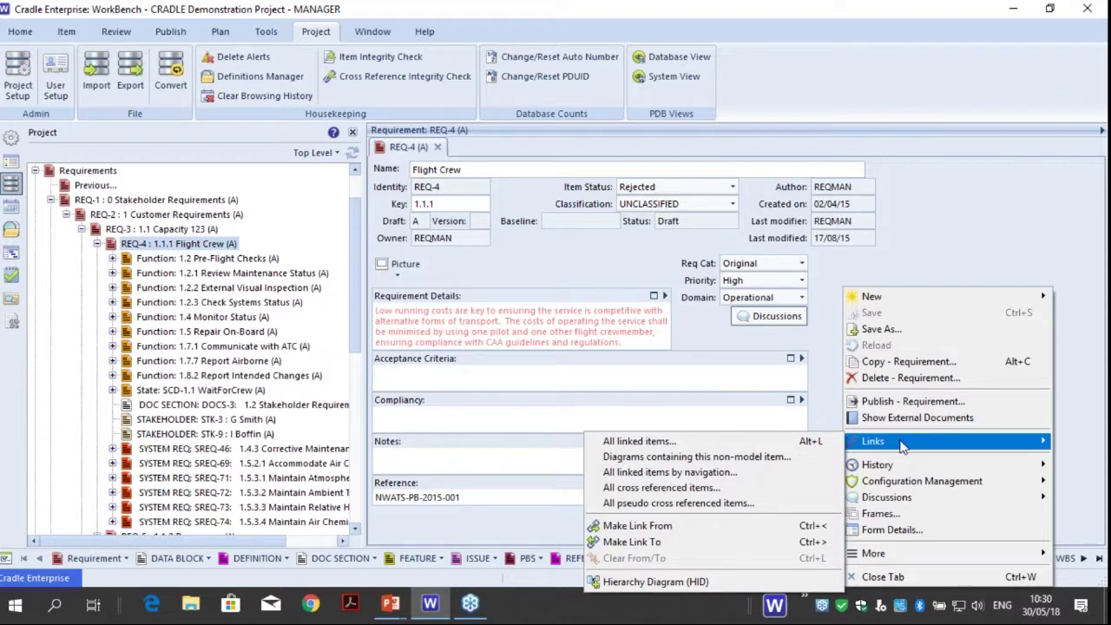
left_click(723, 442)
left_click_drag(1041, 424, 665, 181)
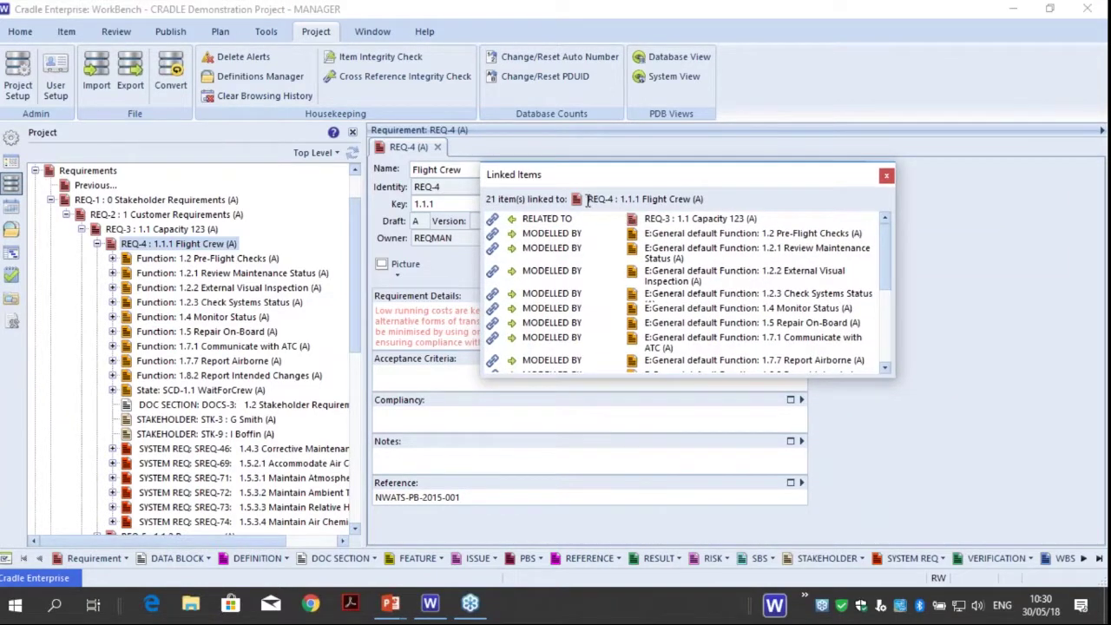
left_click_drag(588, 199, 708, 201)
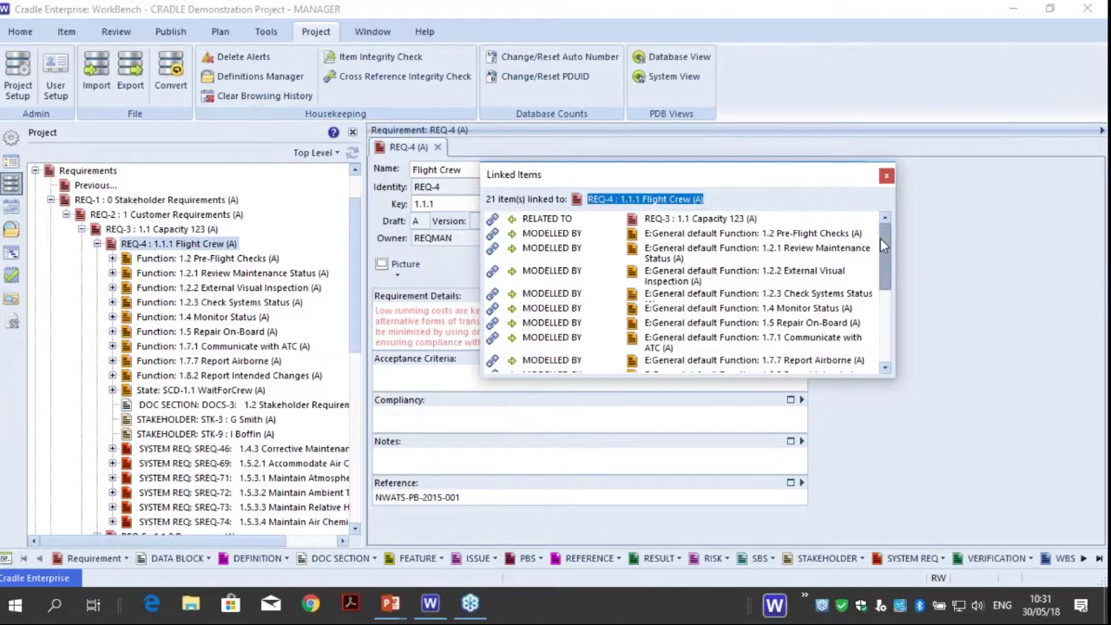
left_click_drag(880, 238, 886, 318)
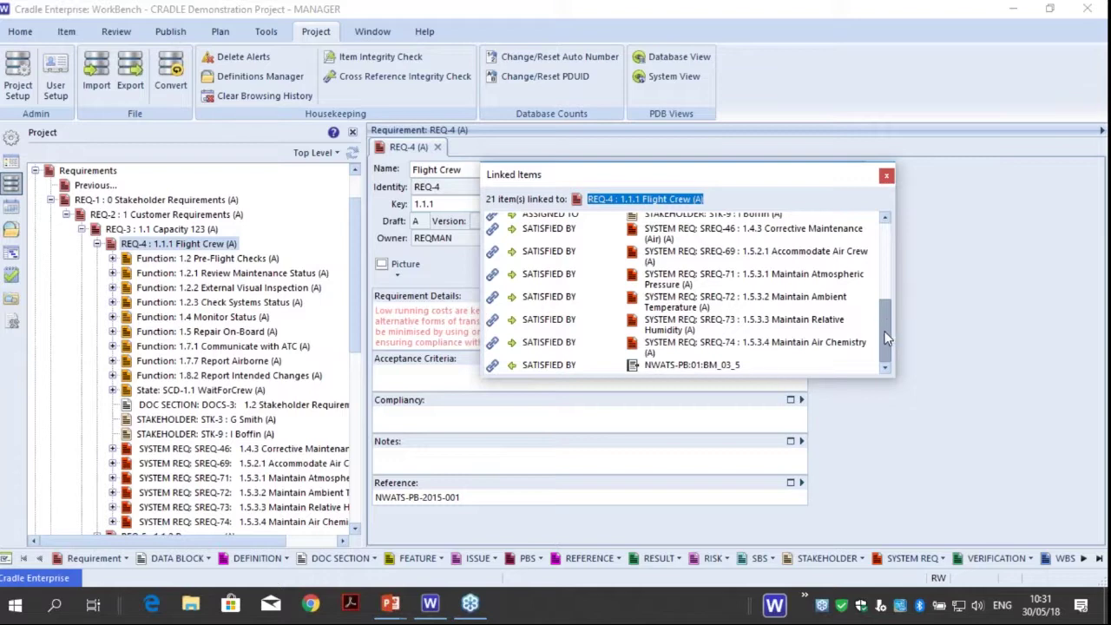
scroll(886, 324, "up", 10)
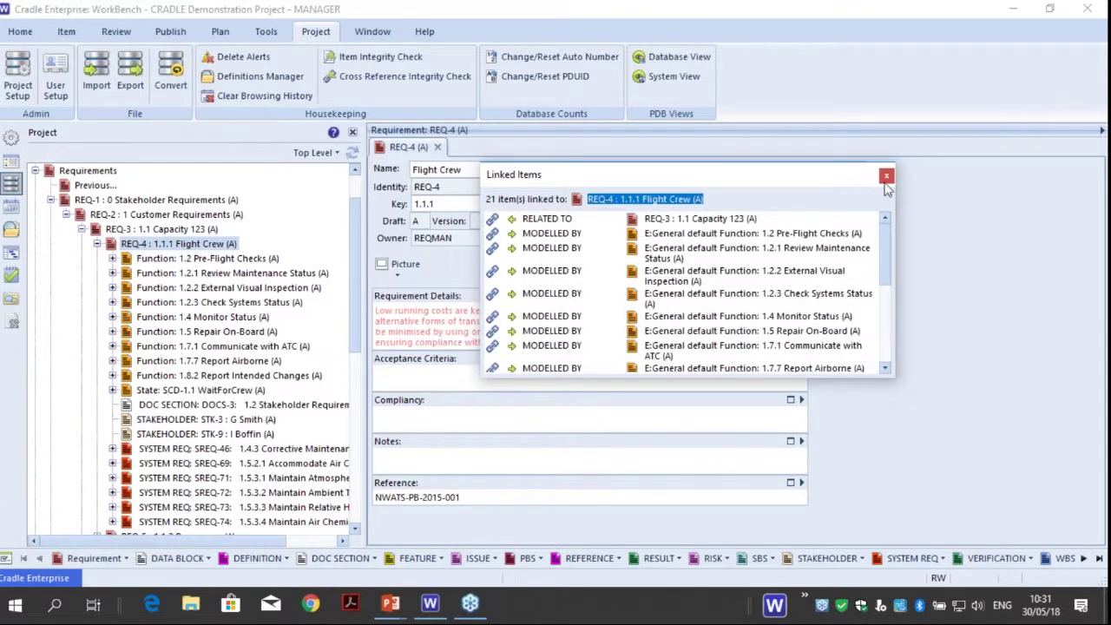
left_click(886, 177)
right_click(849, 337)
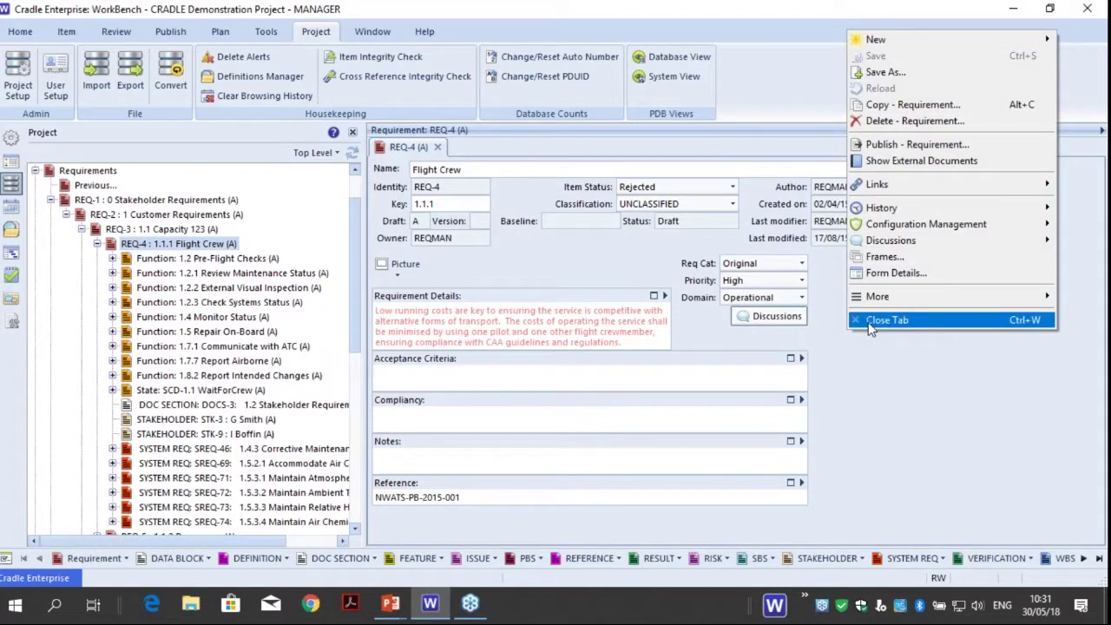
mouse_move(879, 189)
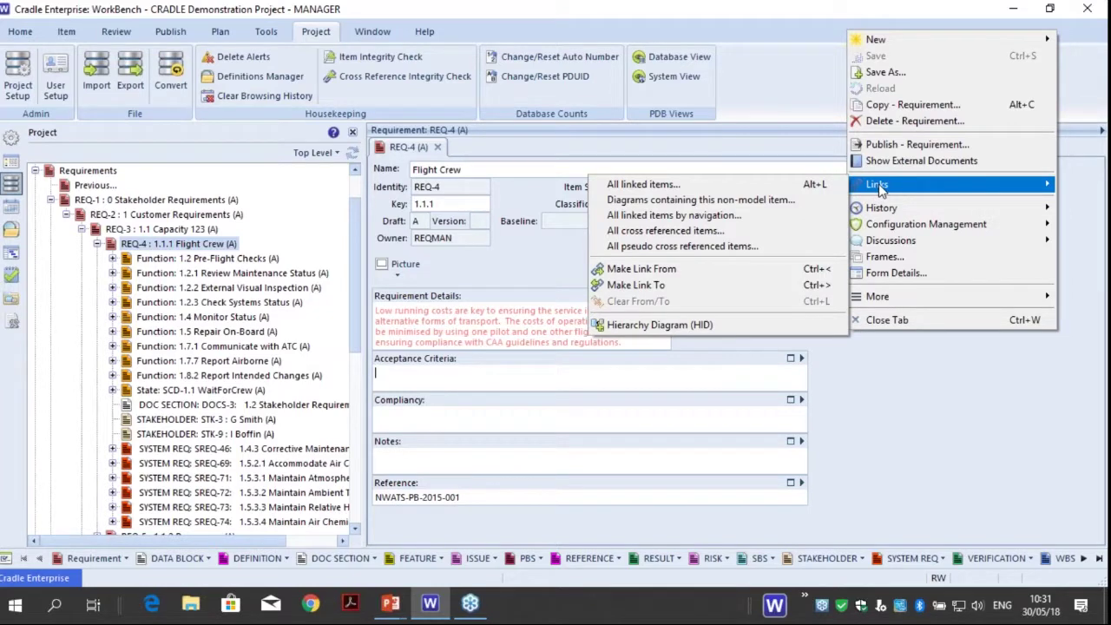
left_click(924, 385)
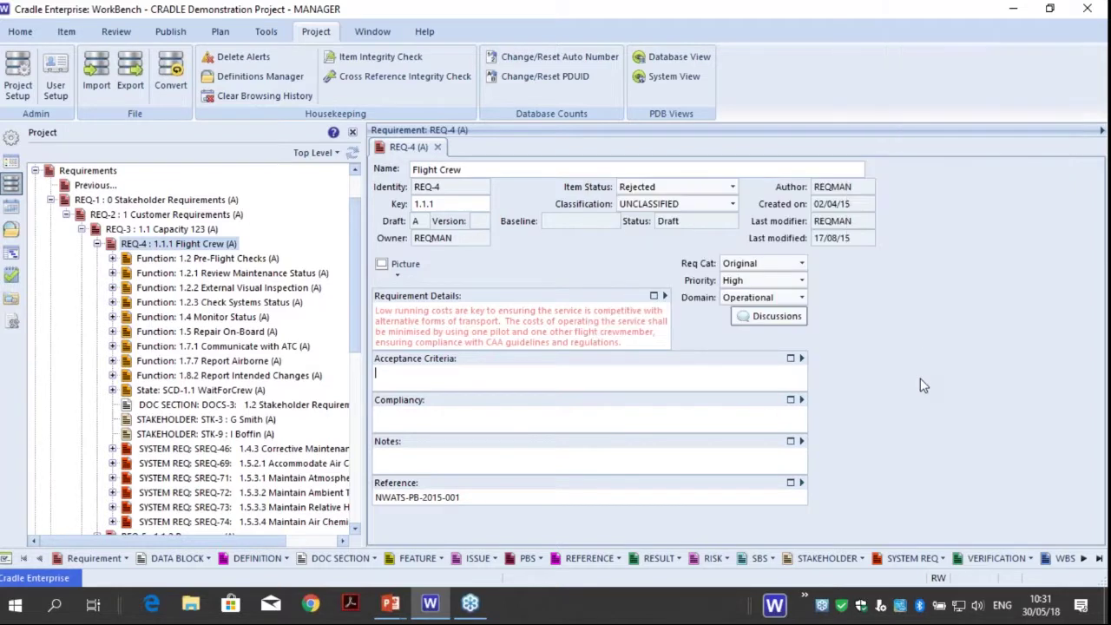
Open the link details for REQ-4 Flight Crew and examine the link's from and to item identities
right_click(203, 243)
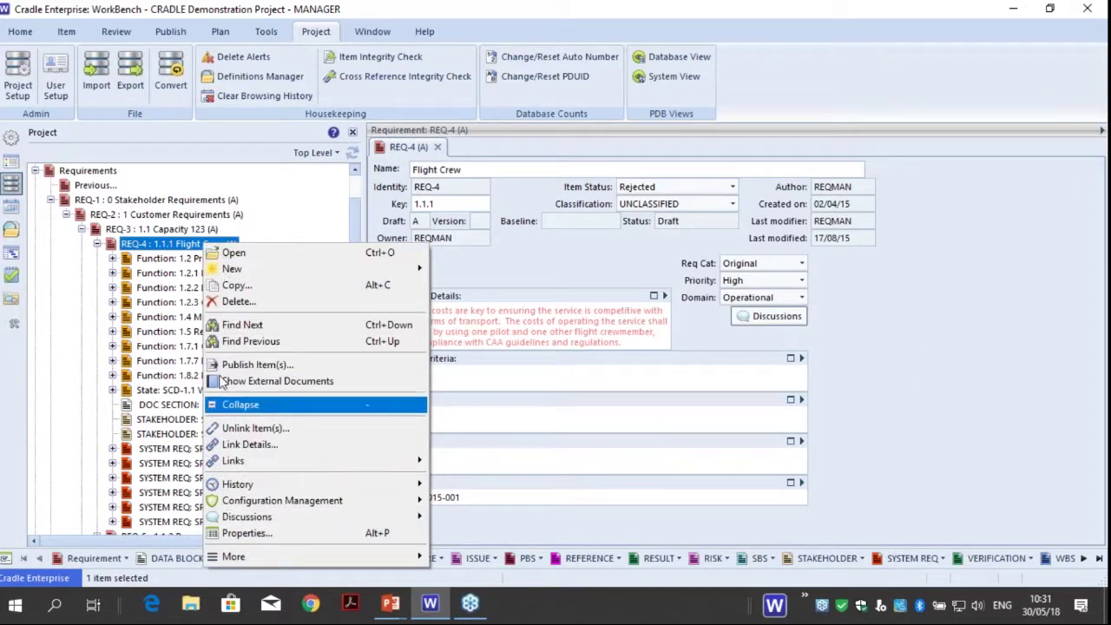
left_click(269, 447)
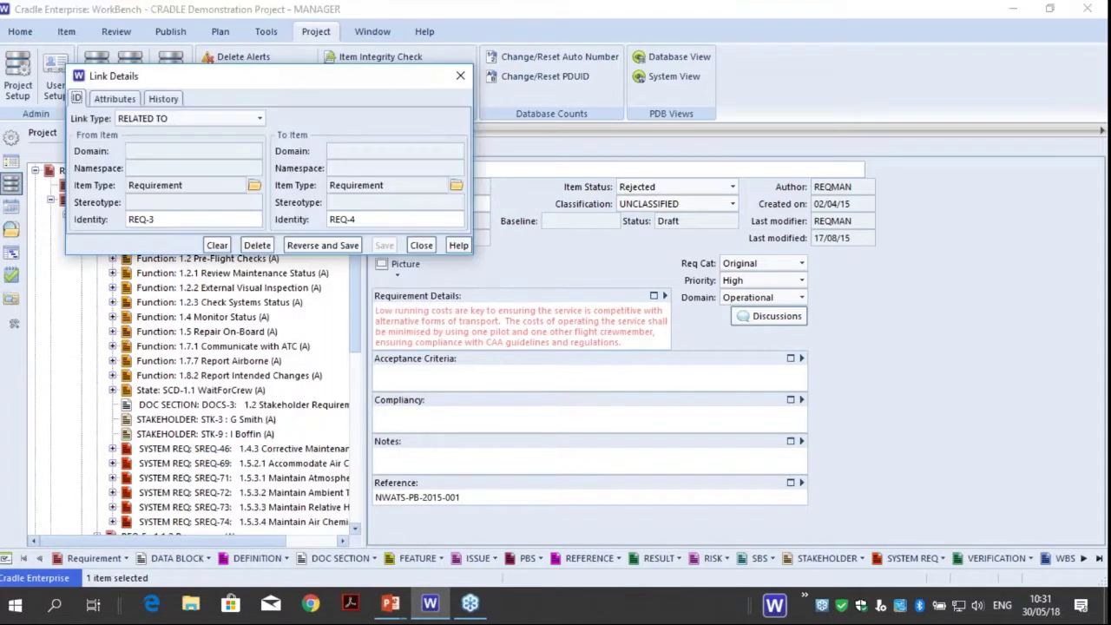
left_click_drag(184, 79, 445, 137)
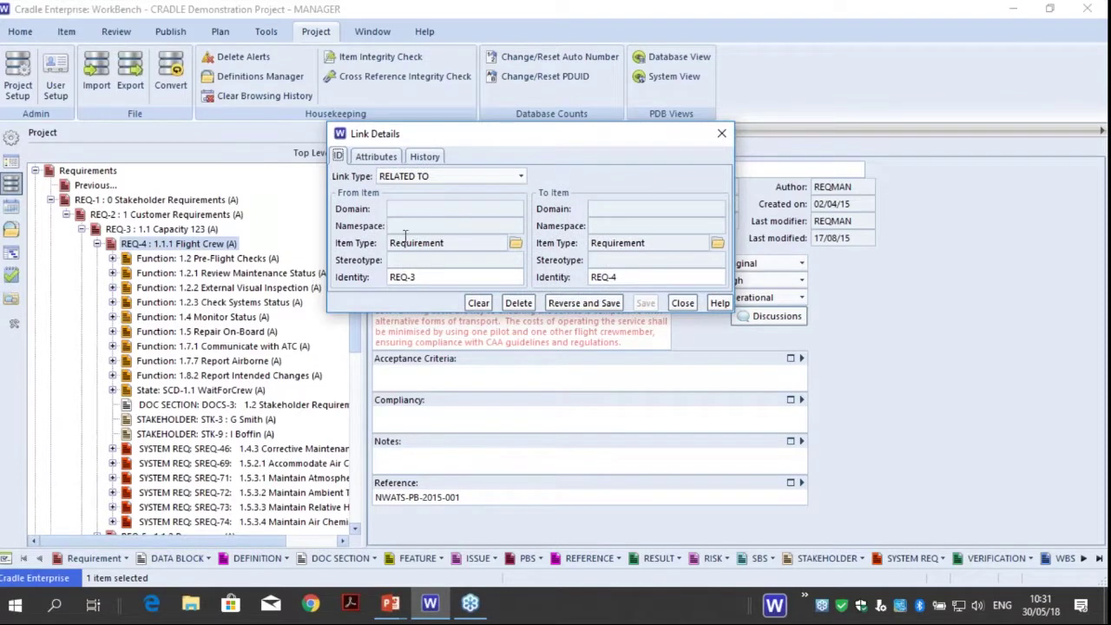
left_click(144, 247)
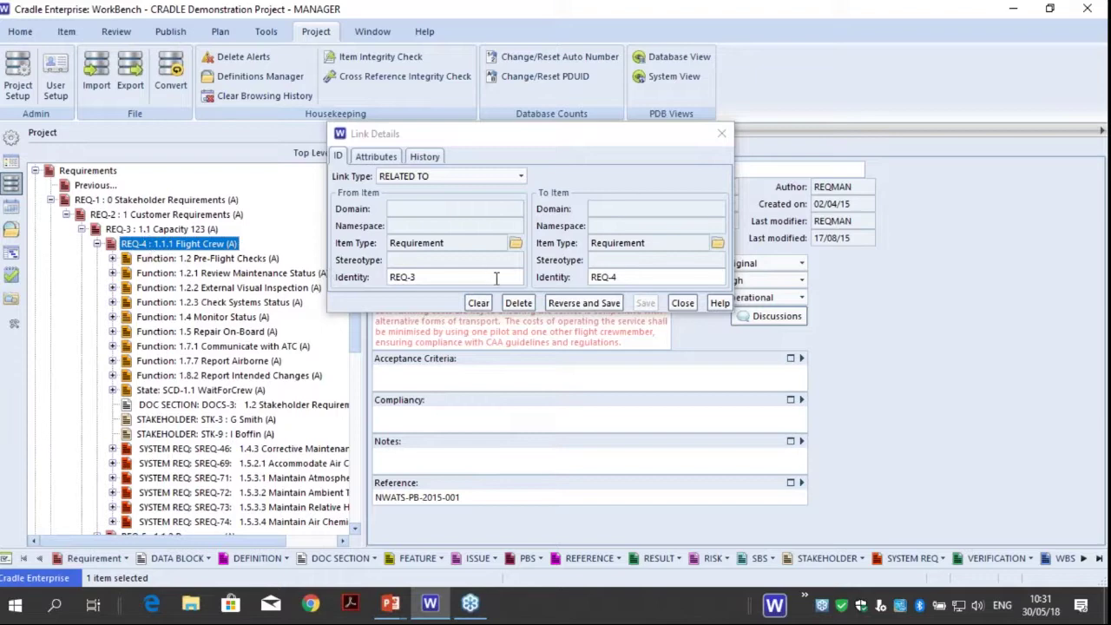
left_click_drag(495, 278, 382, 276)
left_click_drag(621, 277, 557, 274)
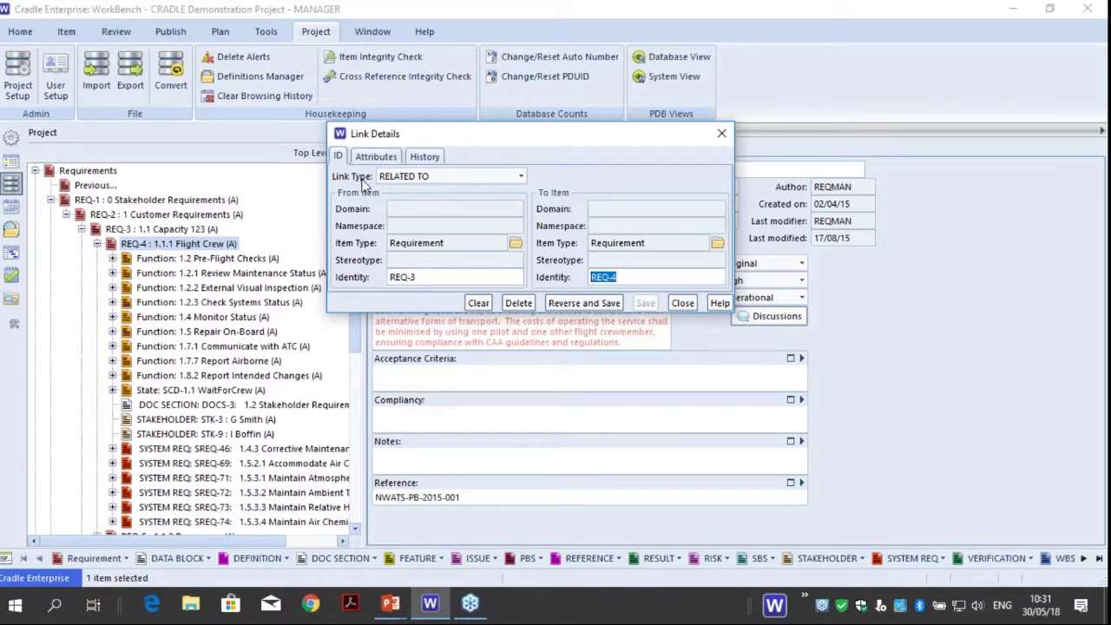
Check the link type choices and the attributes of the link between REQ-3 and REQ-4, leaving them as is, and close the details
left_click(450, 177)
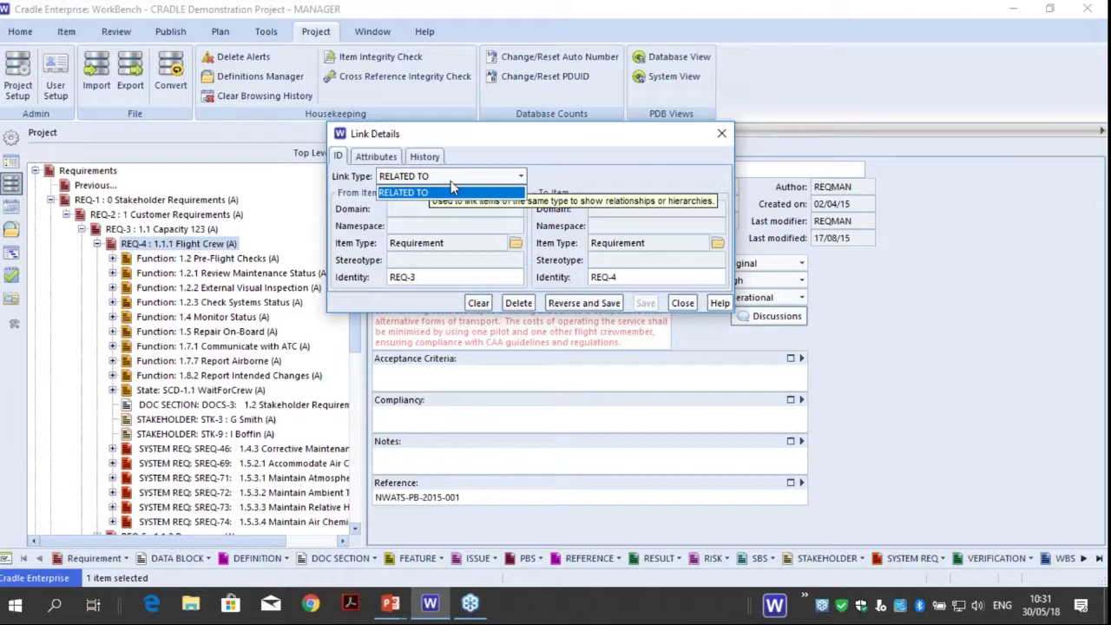
left_click(451, 181)
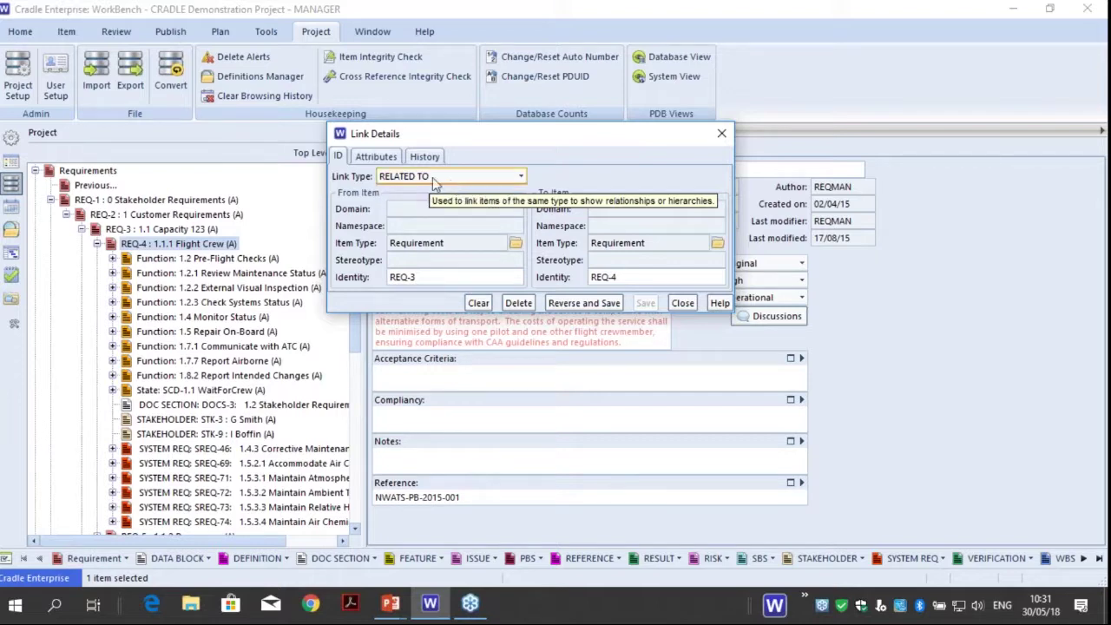
left_click(384, 157)
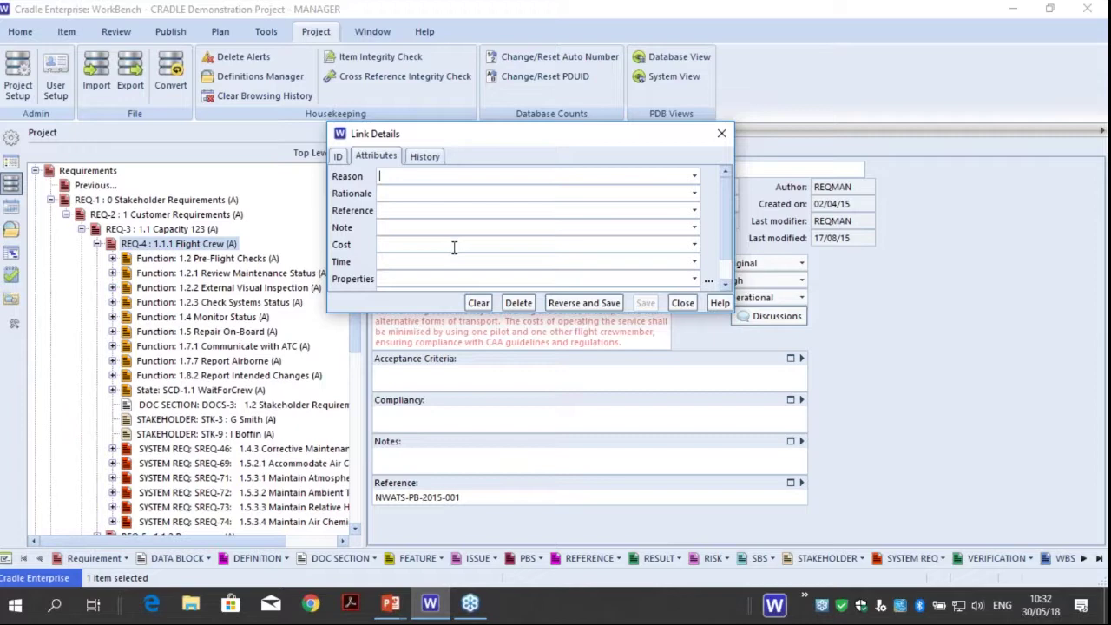
left_click(721, 137)
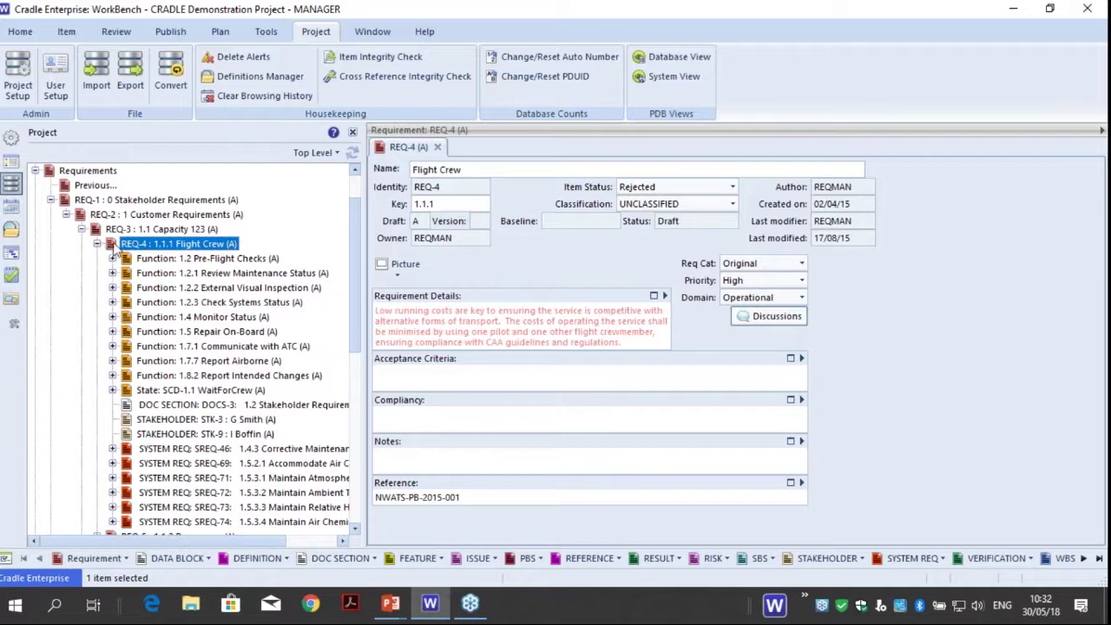
View the item change history of the open REQ-4 Flight Crew requirement and dismiss it
right_click(892, 283)
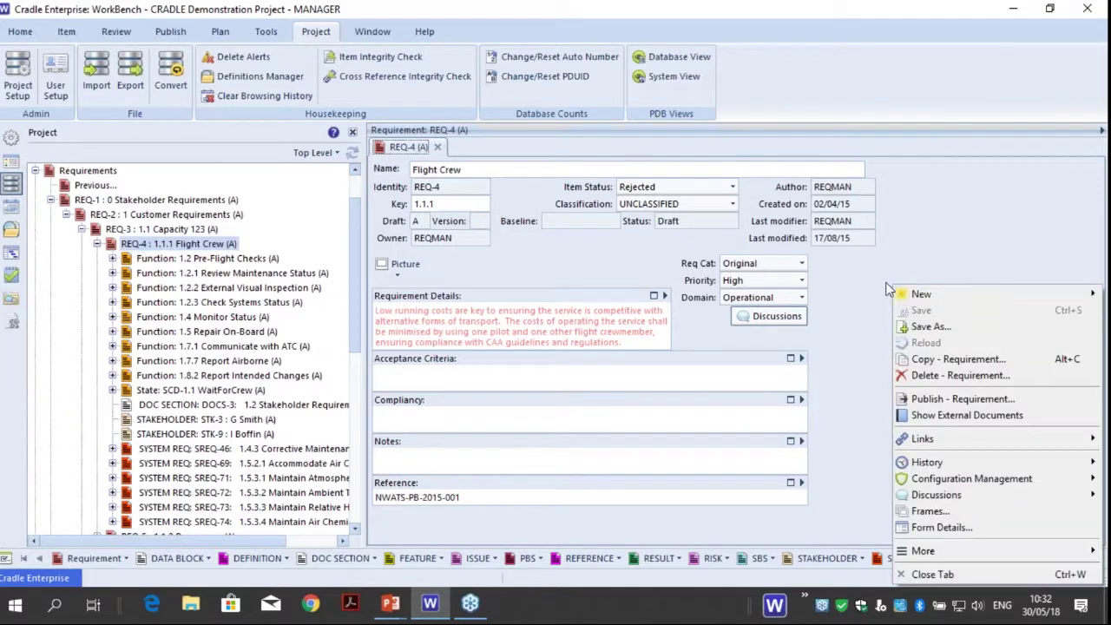
mouse_move(941, 470)
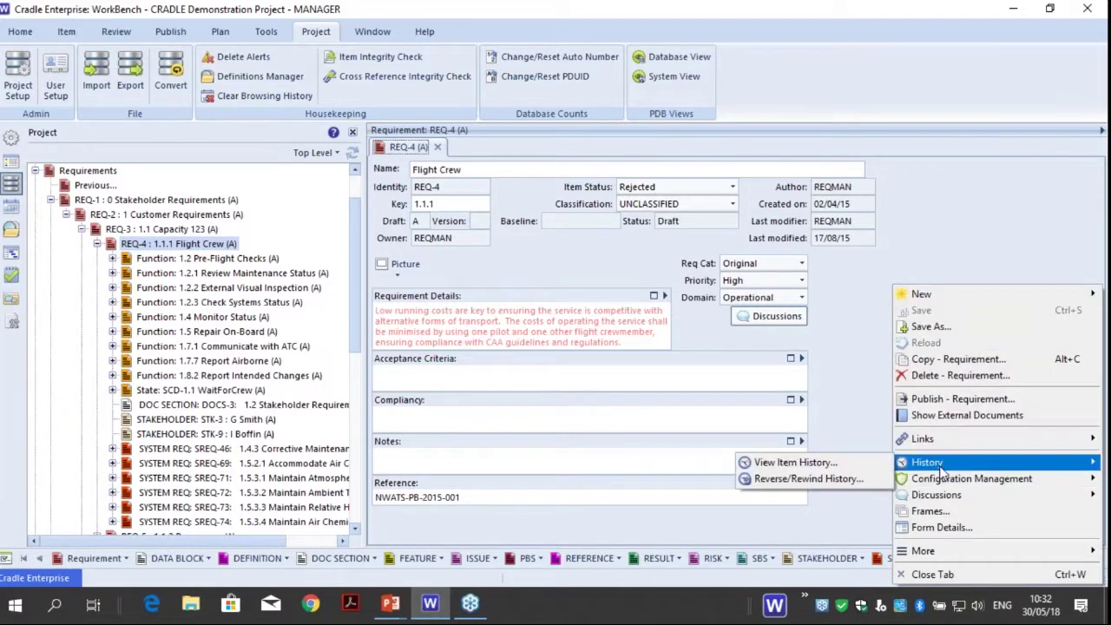
left_click(823, 464)
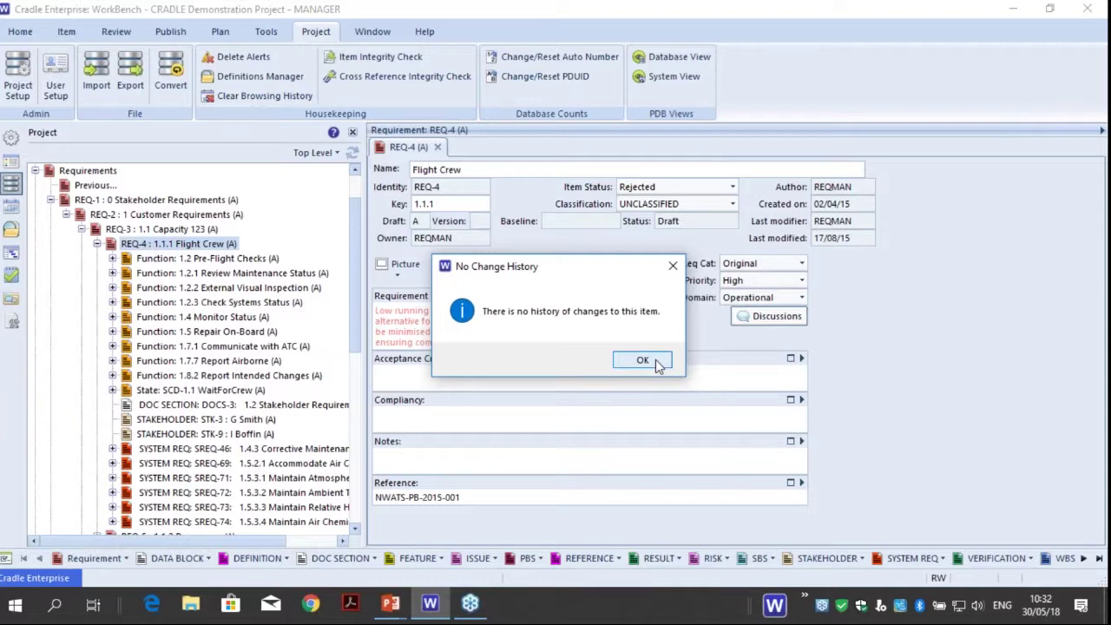
left_click(642, 361)
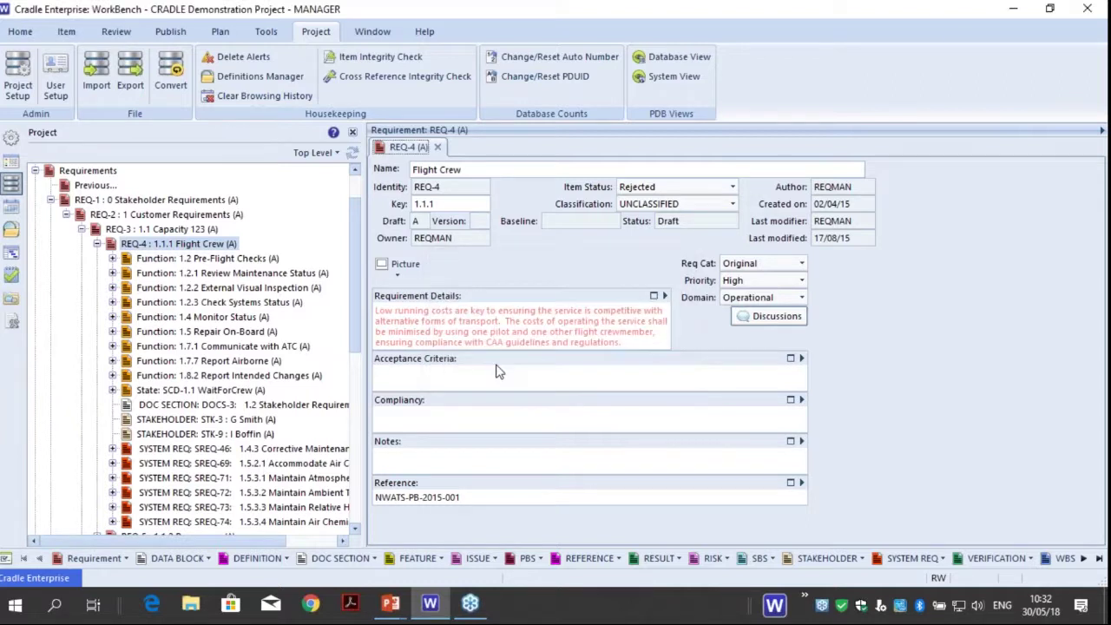
Collapse REQ-4, expand REQ-13 Environment, and view the item history of REQ-14 Wind
left_click(98, 244)
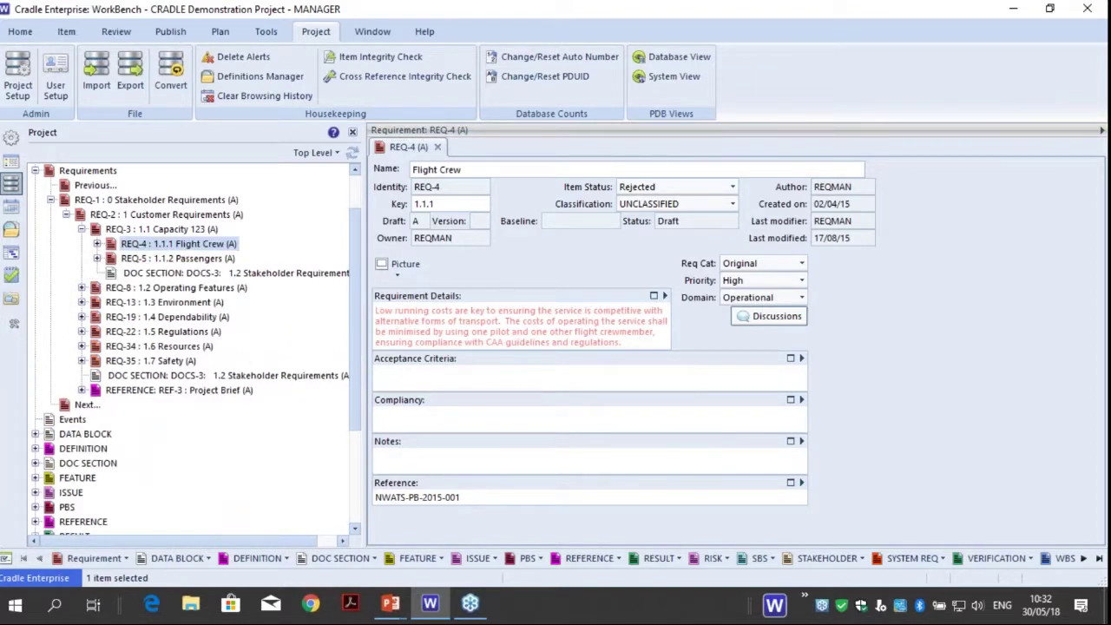
left_click(81, 302)
left_click(173, 317)
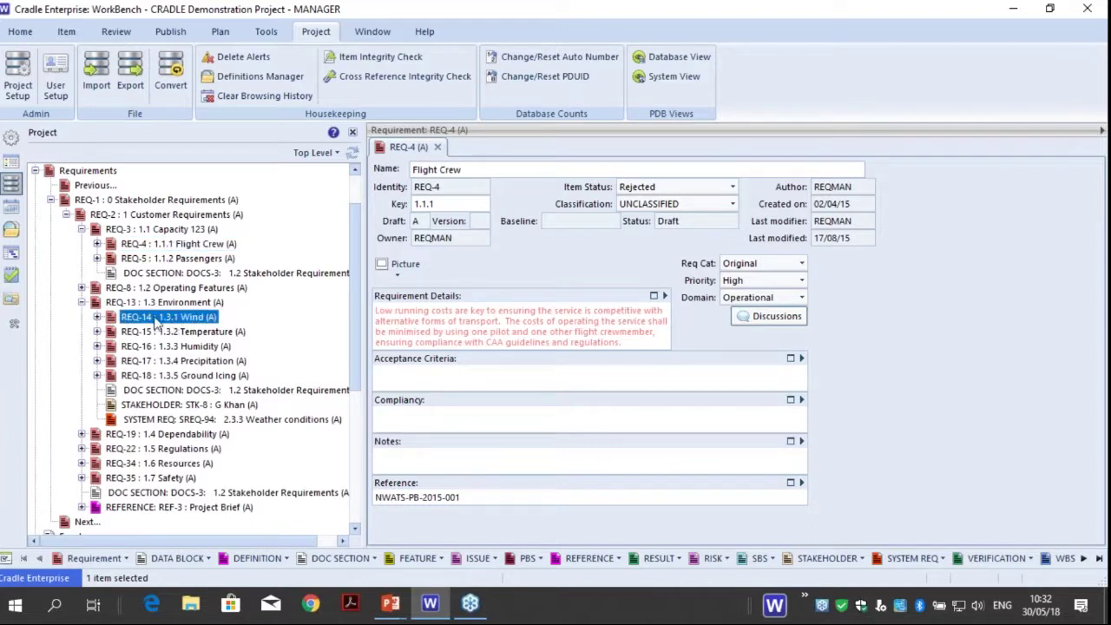
right_click(162, 321)
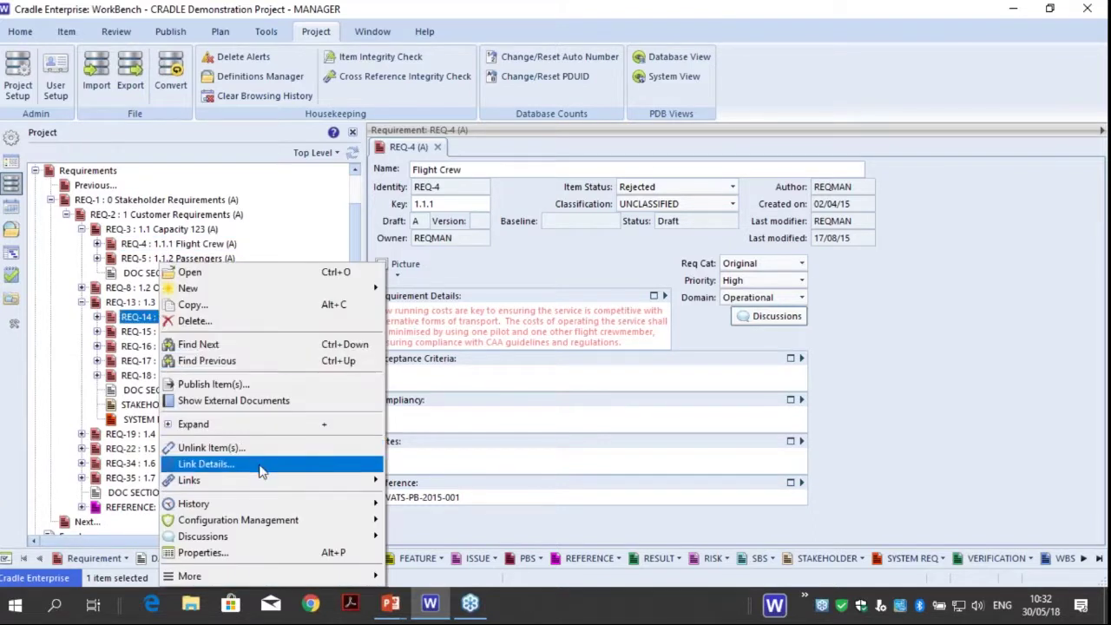
mouse_move(267, 505)
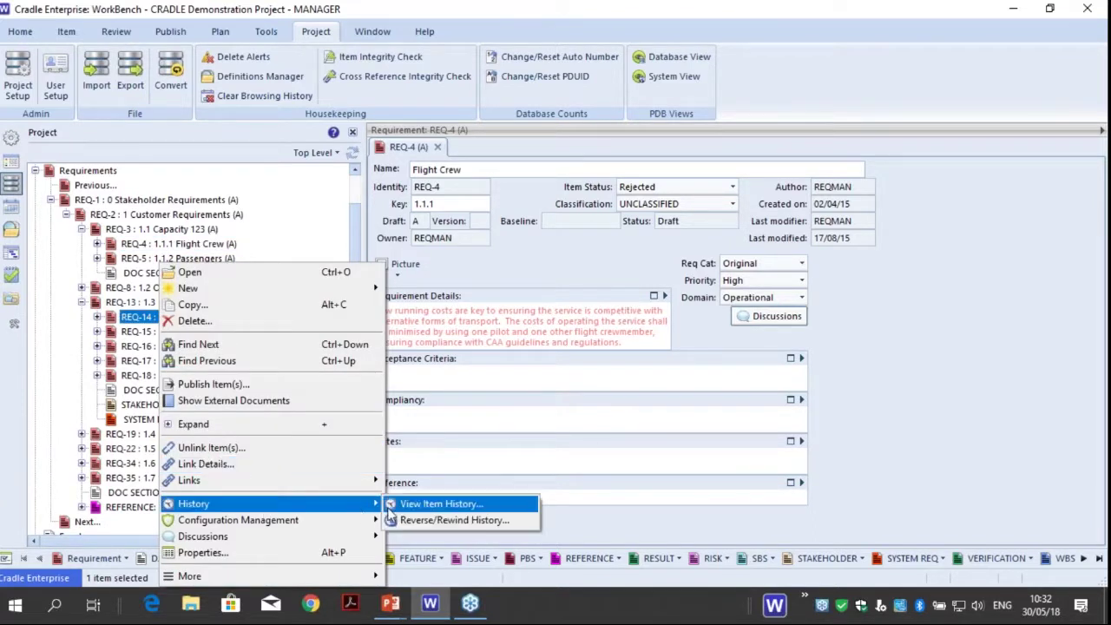
left_click(438, 506)
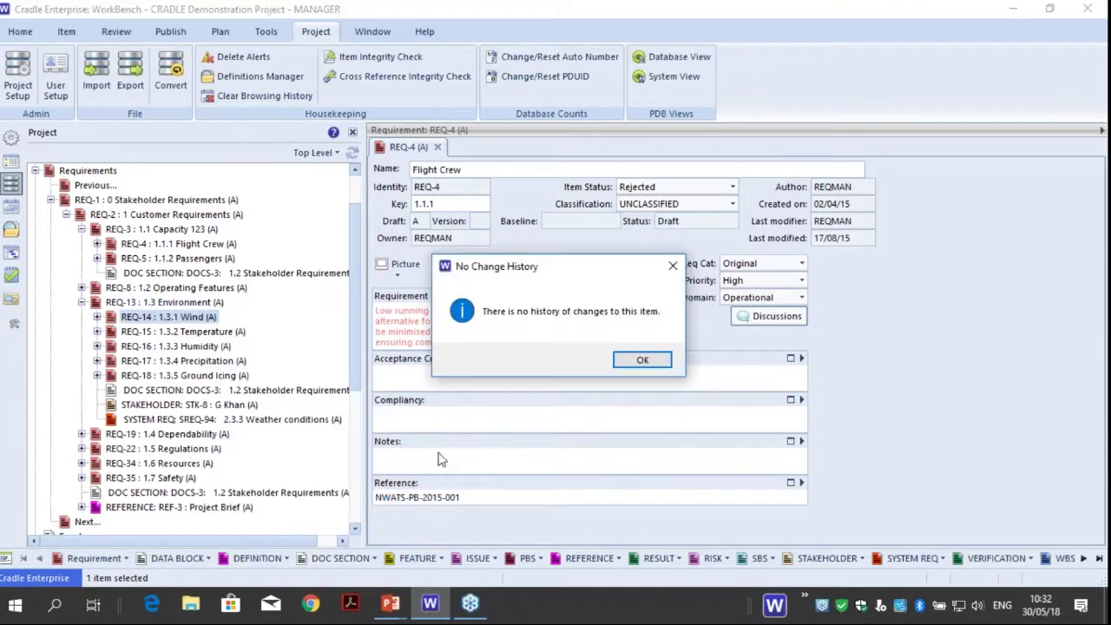
left_click(657, 360)
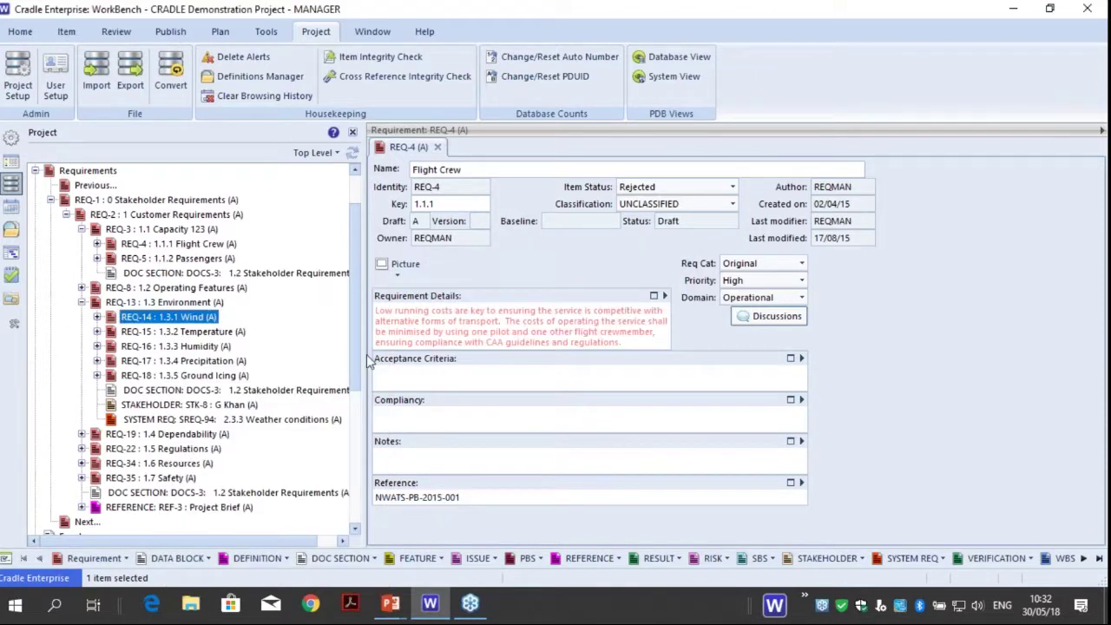
View the item history of REQ-15 Temperature and examine the changed attribute of its Criteria Added entry
left_click(172, 333)
right_click(159, 339)
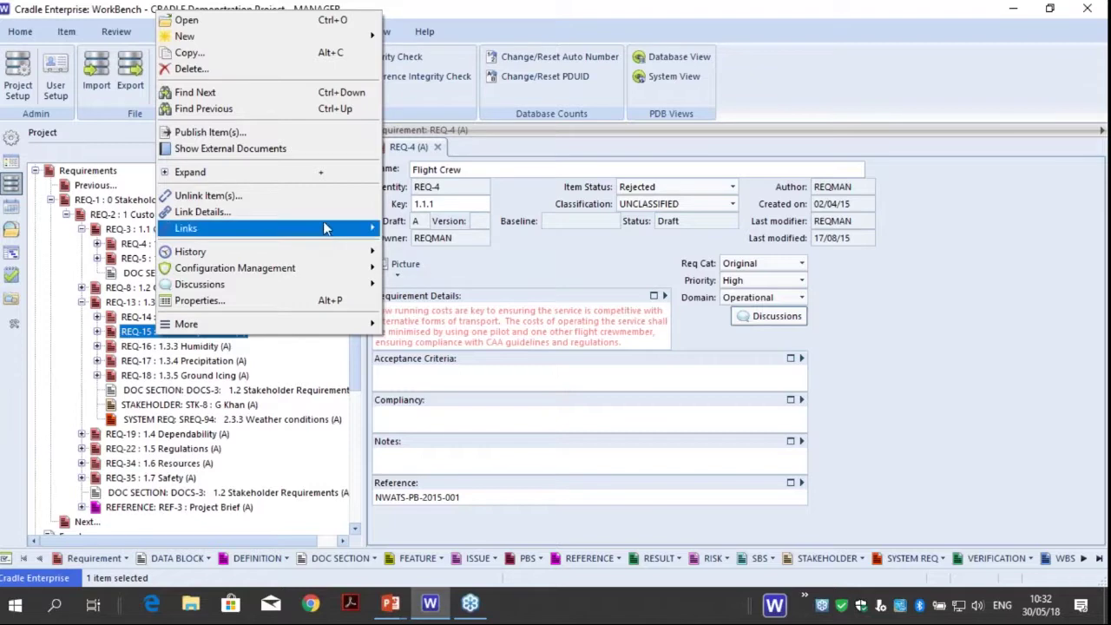
mouse_move(326, 252)
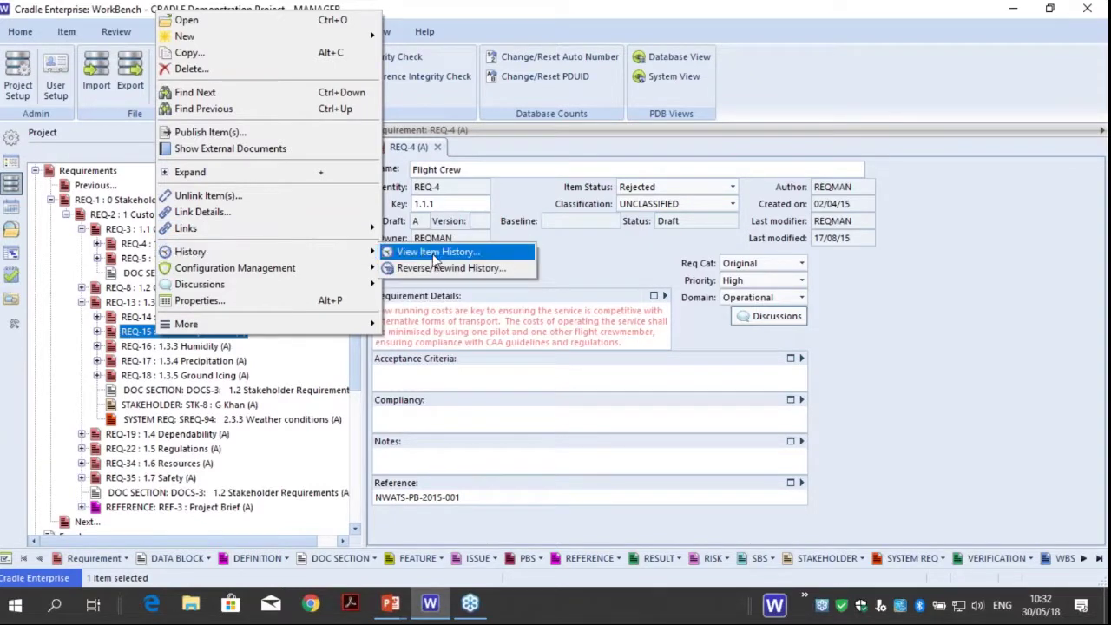
left_click(434, 254)
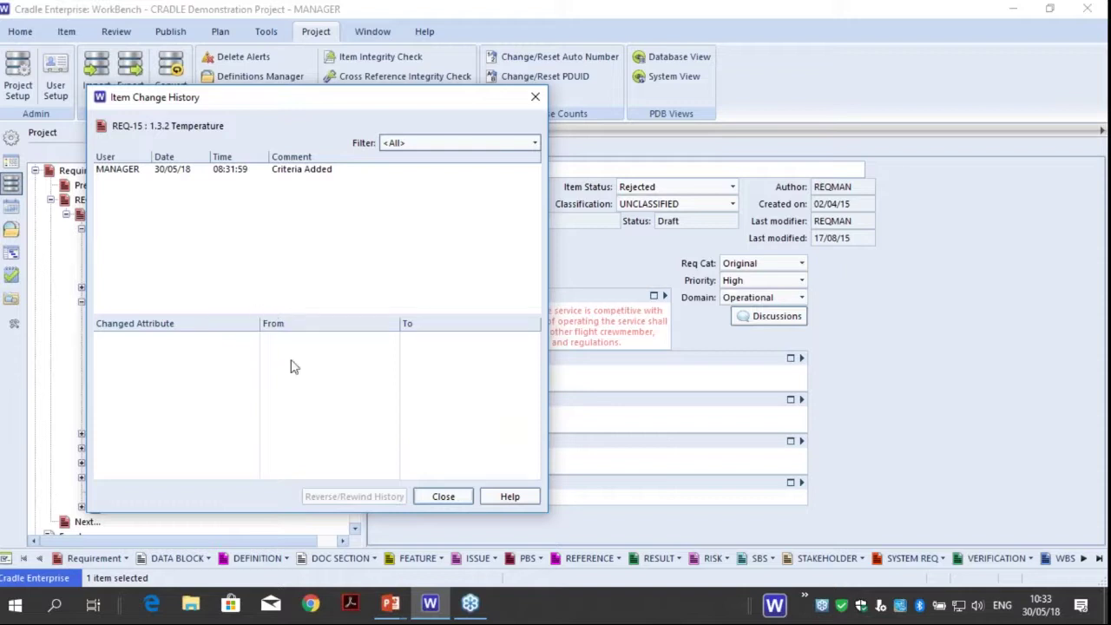
left_click(135, 169)
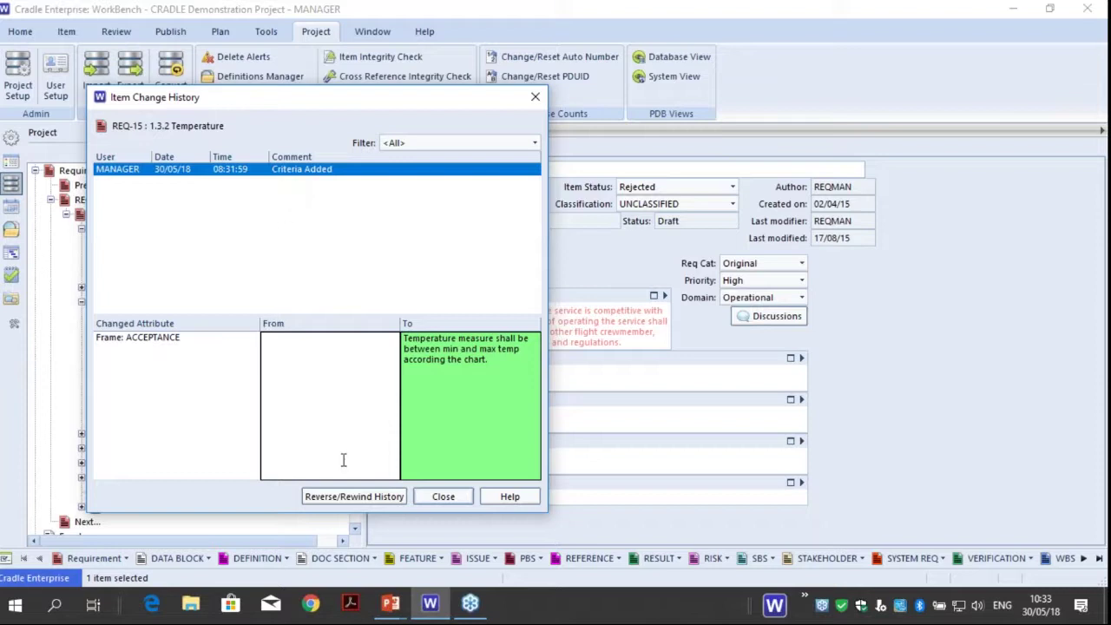
left_click(137, 341)
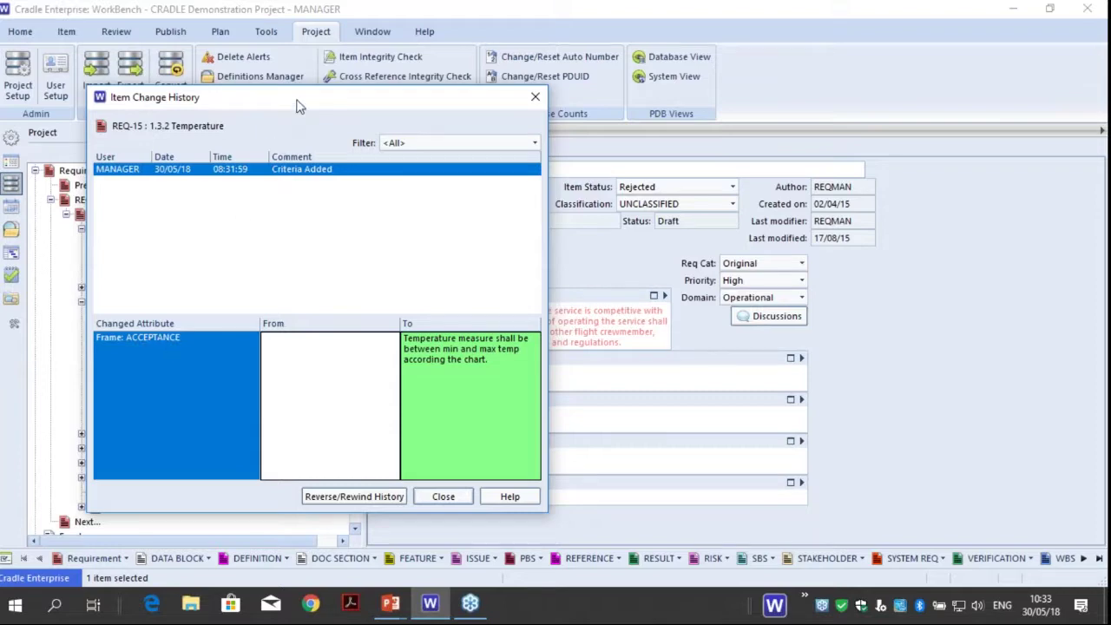
Compare the REQ-15 history's changed ACCEPTANCE frame with the requirement form's fields, examine its new text, and close the history
left_click_drag(296, 105, 521, 70)
left_click(114, 338)
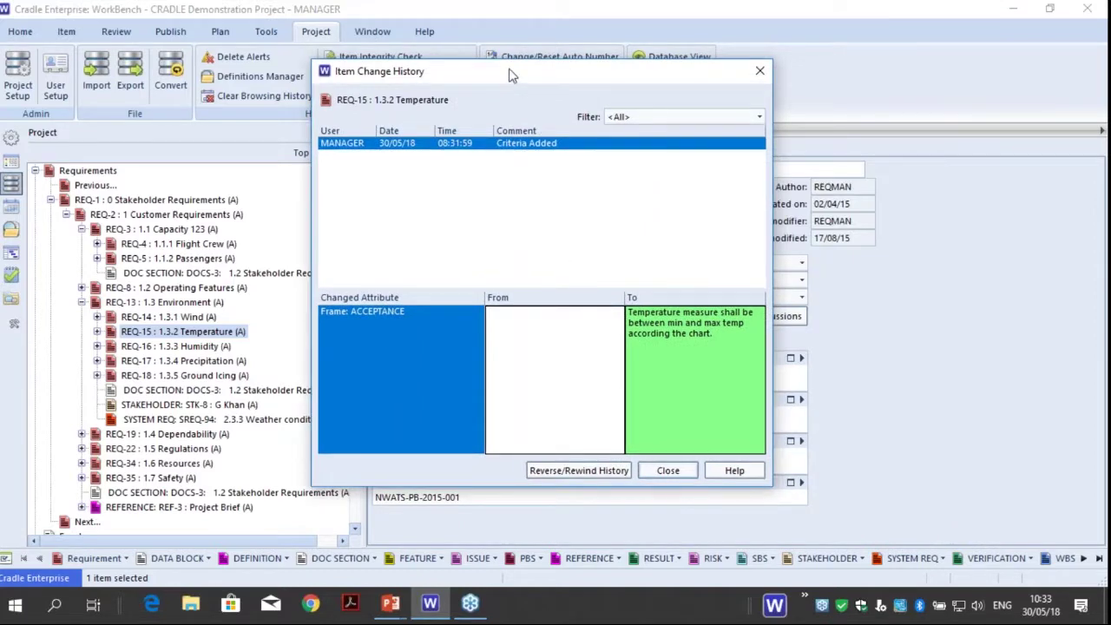
left_click_drag(510, 76, 59, 43)
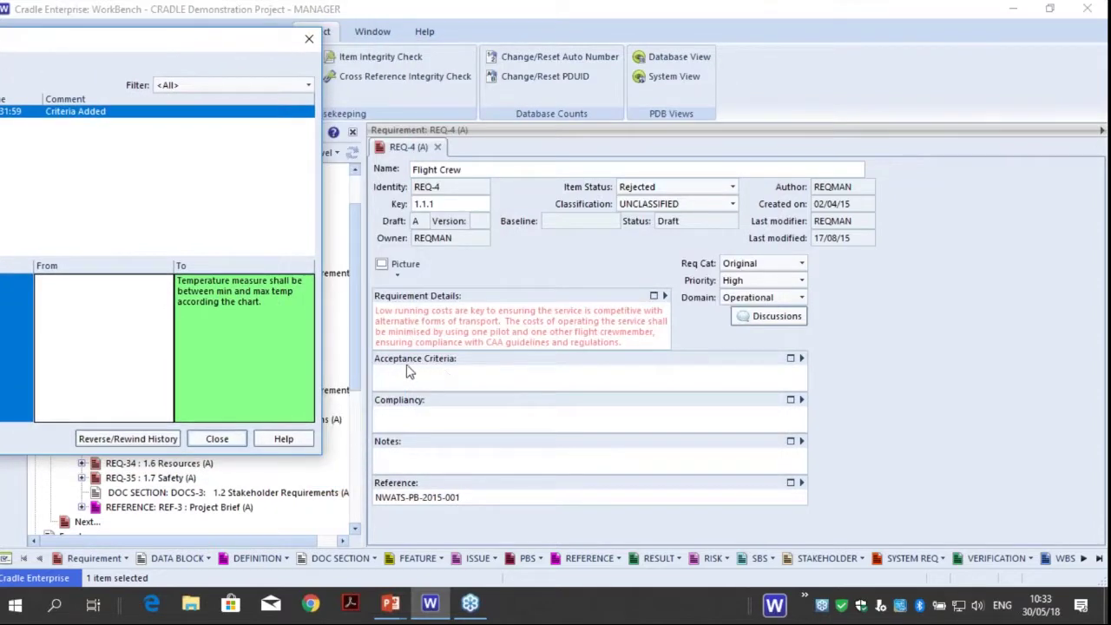
left_click_drag(183, 45, 586, 54)
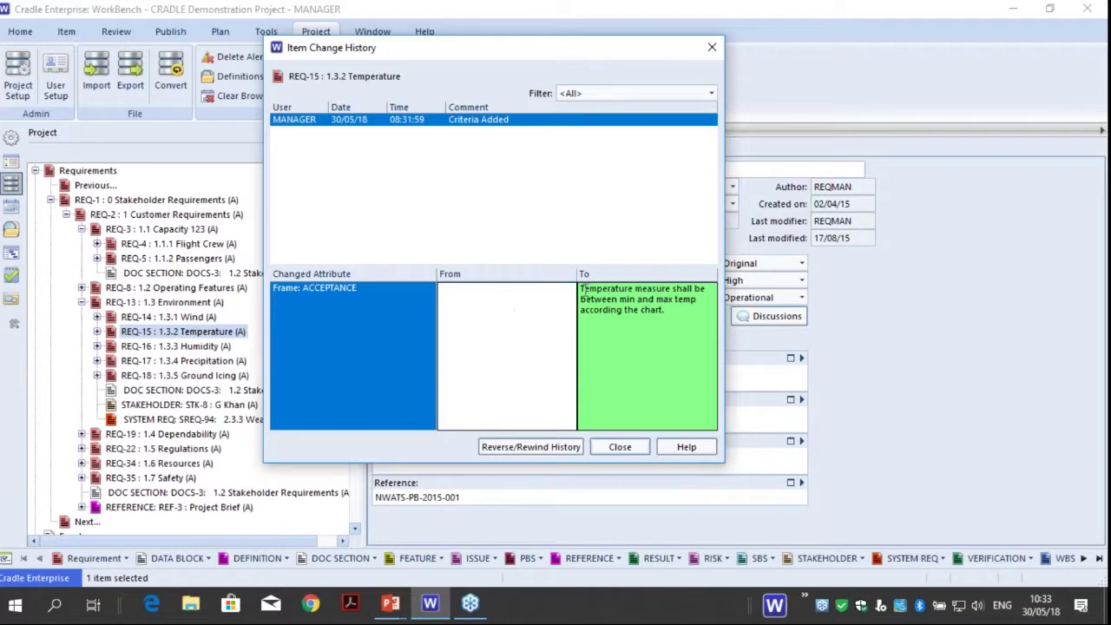
left_click_drag(581, 291, 669, 412)
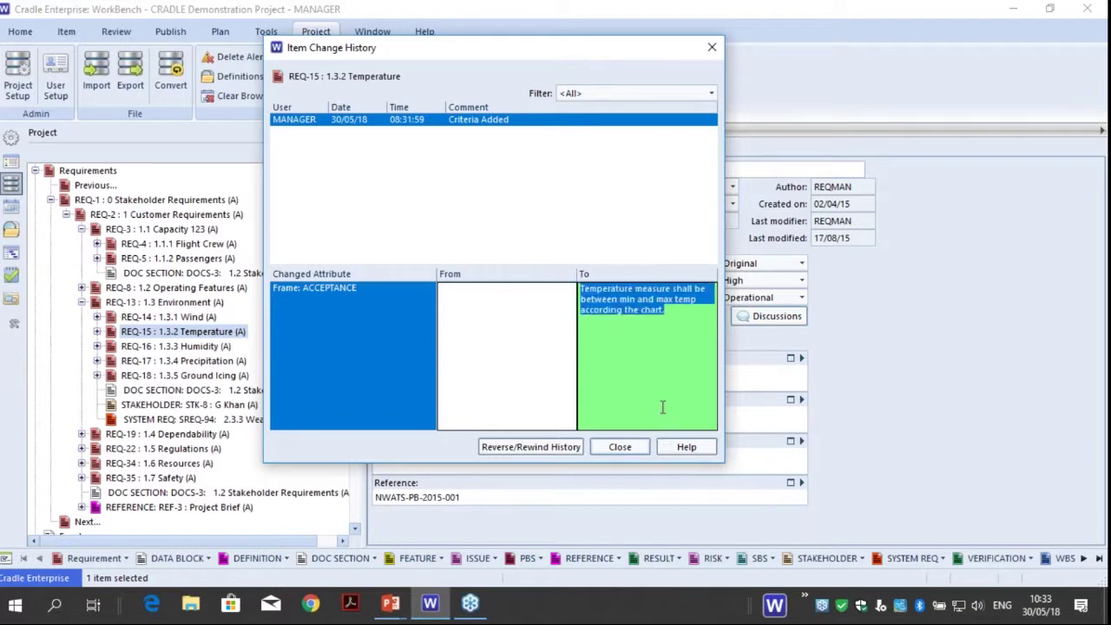
left_click(630, 446)
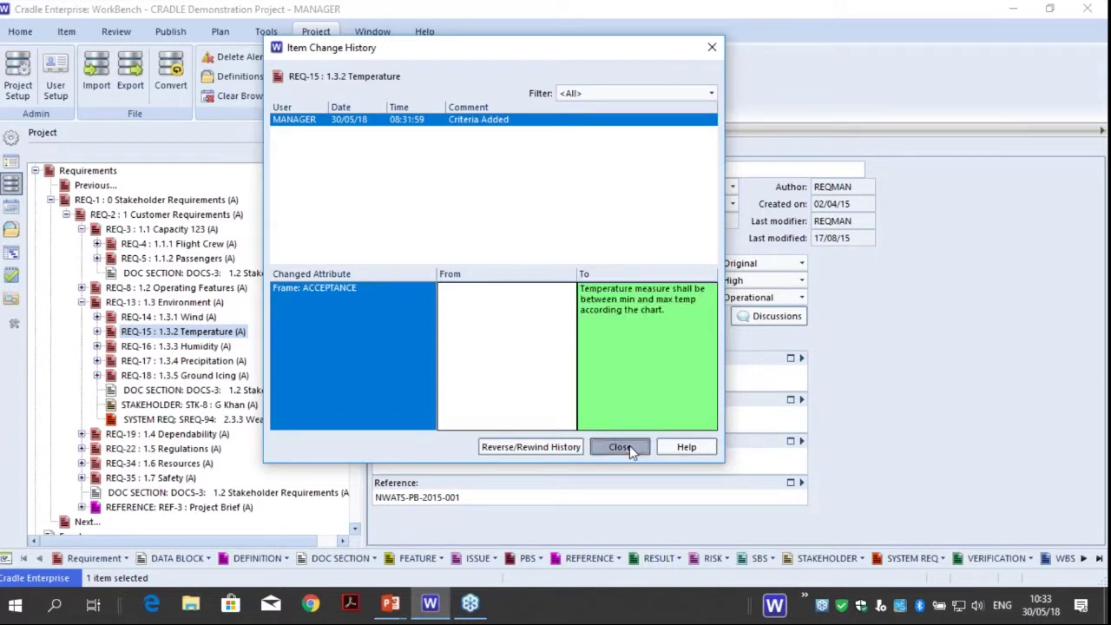
Open the REQ-15 Temperature requirement and examine its temperature chart, details and acceptance criteria
double_click(130, 333)
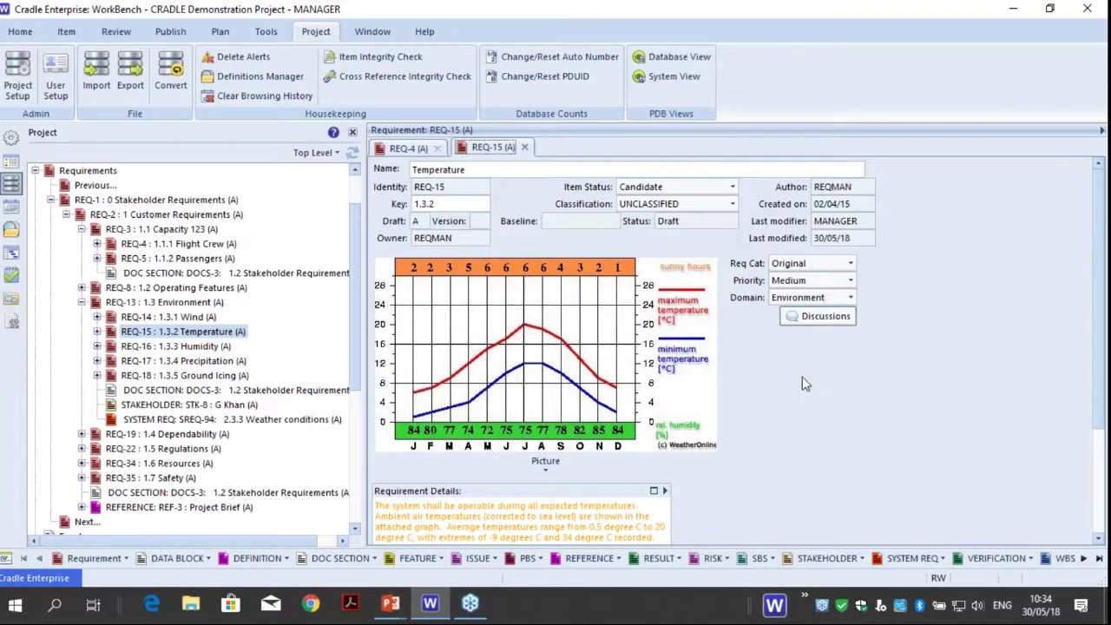
scroll(802, 377, "down", 1)
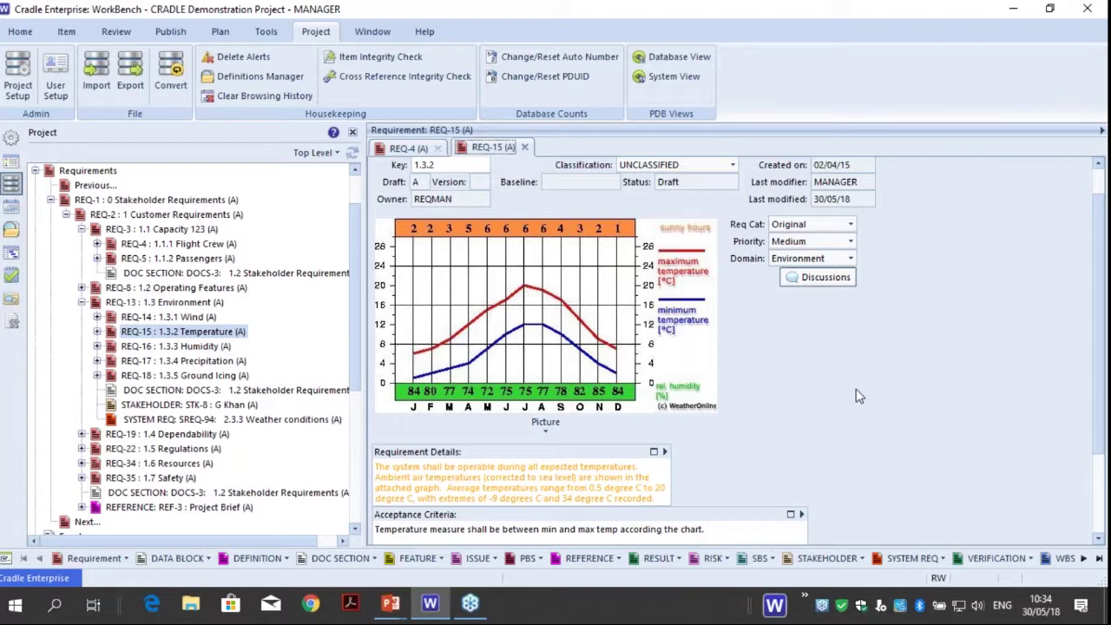
scroll(856, 387, "down", 1)
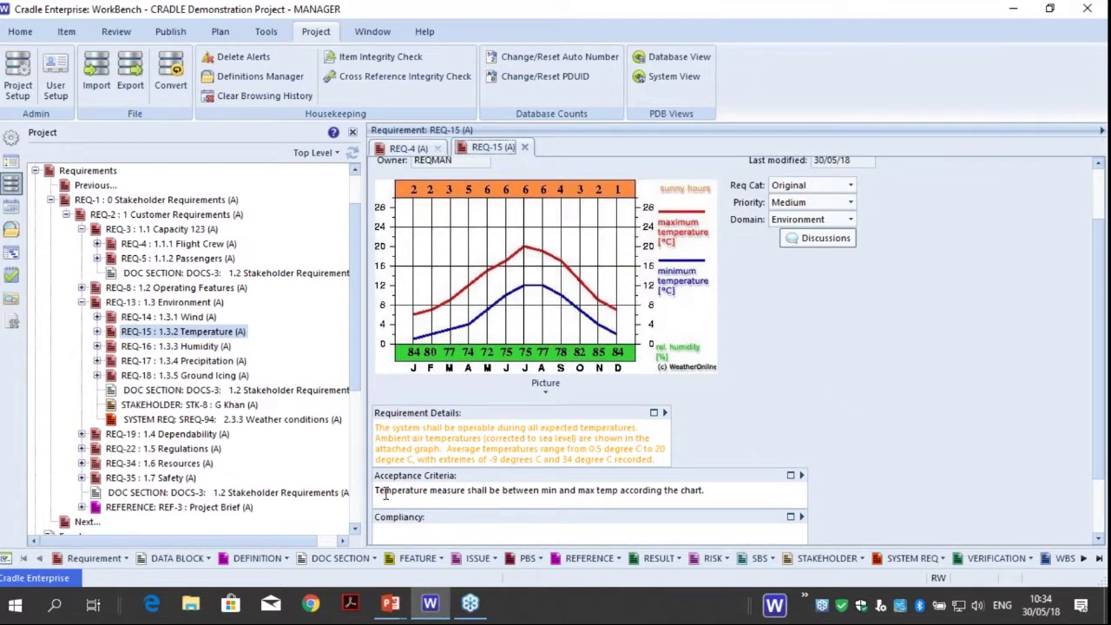
Compare the REQ-15 Temperature acceptance criteria text with its temperature chart, and collapse REQ-13 Environment
left_click_drag(385, 491, 709, 505)
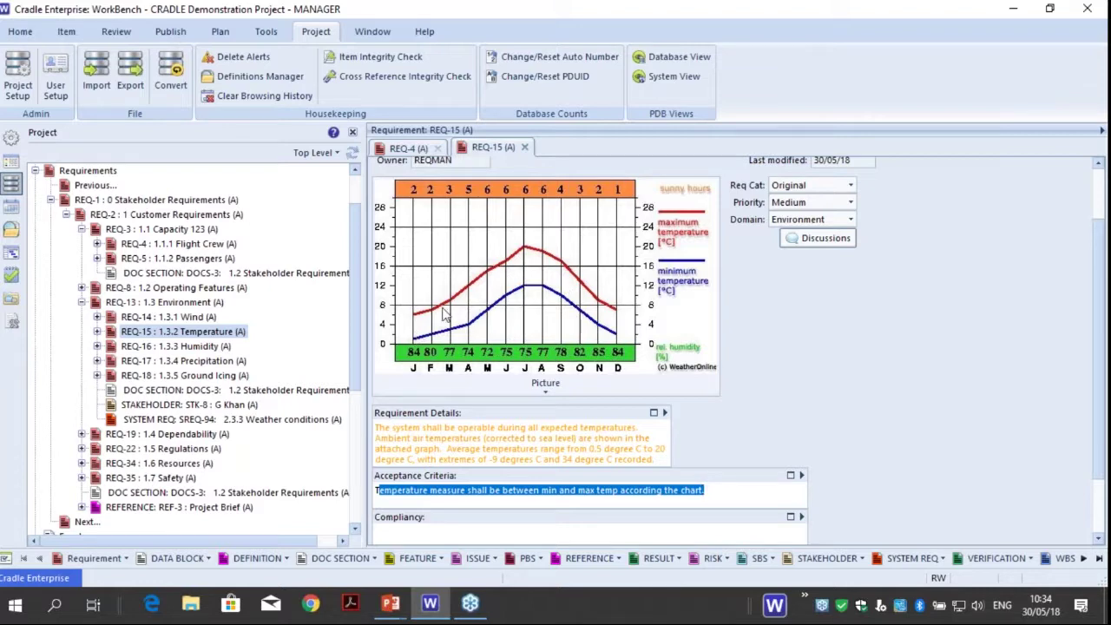
scroll(865, 418, "up", 2)
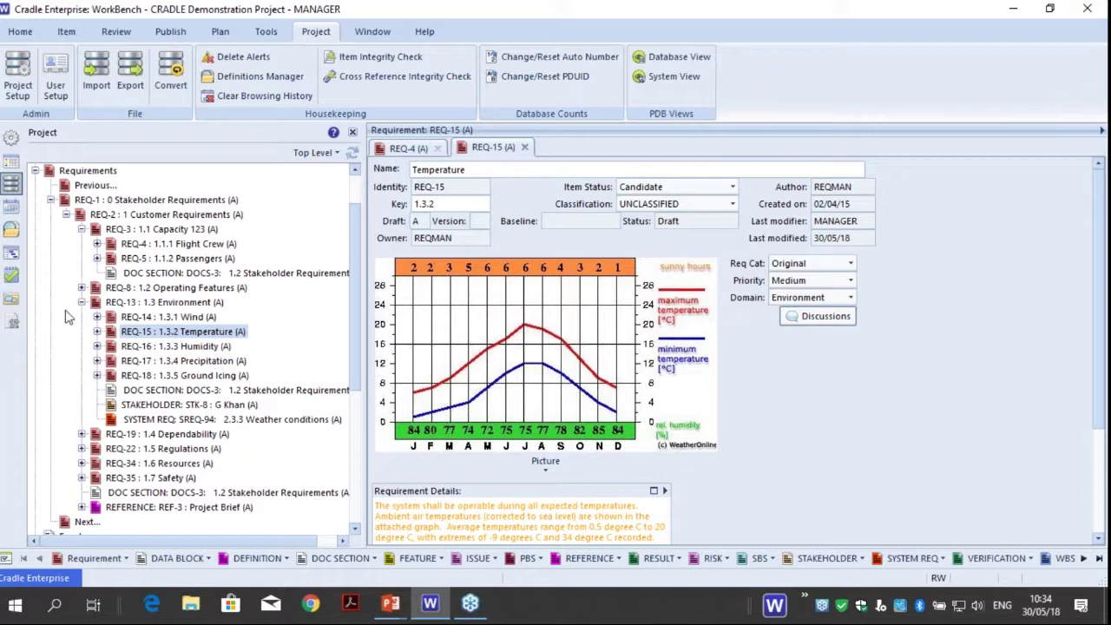
left_click(82, 302)
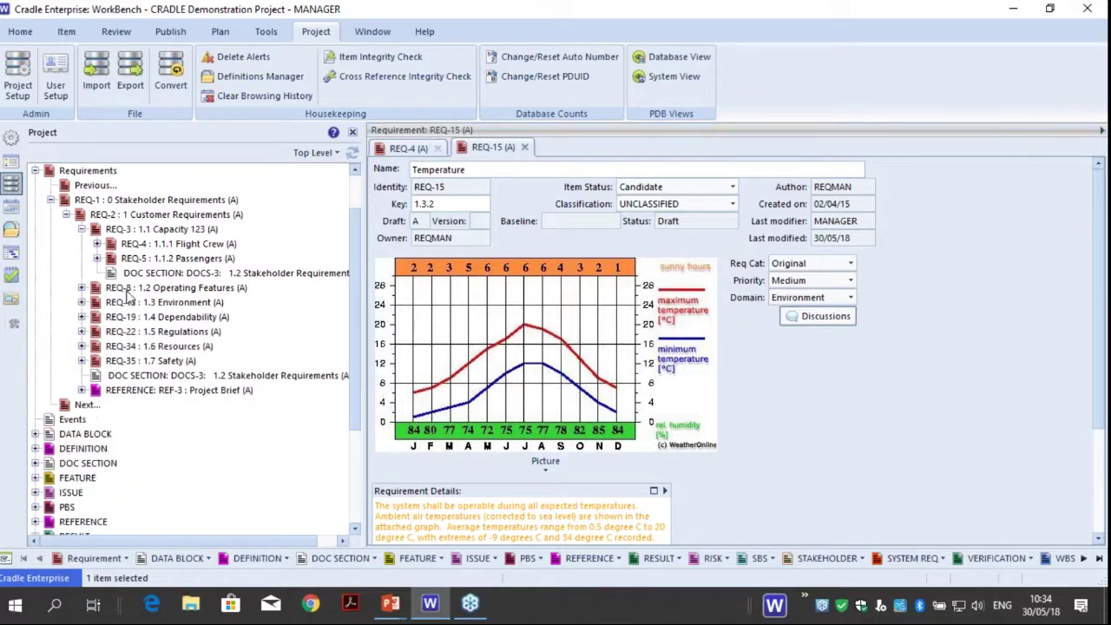
Create a new hierarchy under REQ-4 Flight Crew with 2 levels and width 2, linking each new item to its parent as RELATED TO
left_click(97, 244)
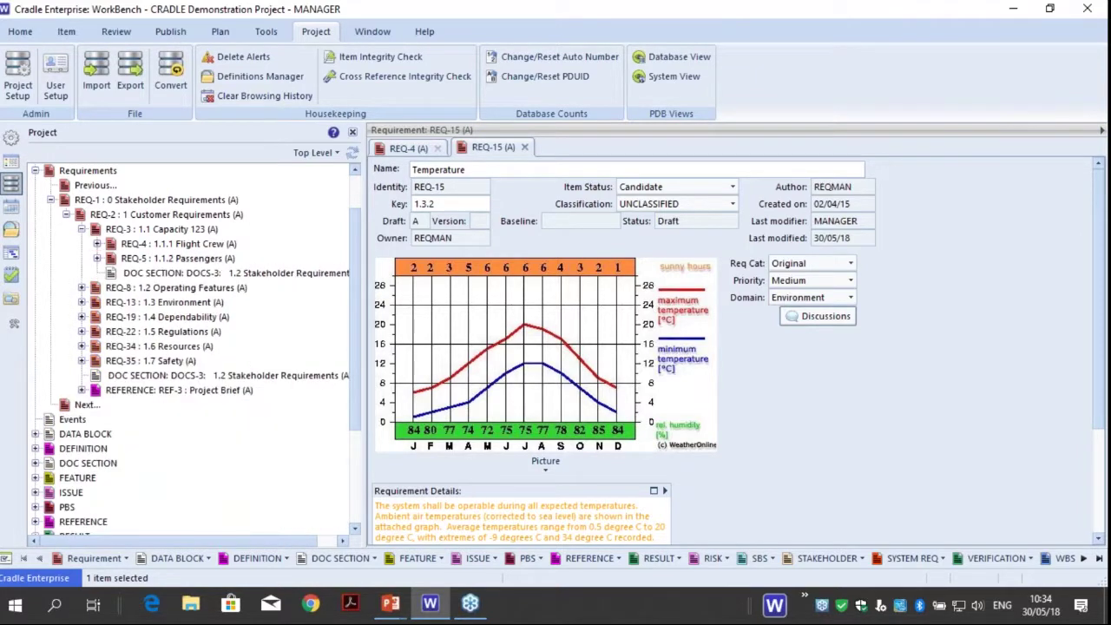
left_click(159, 246)
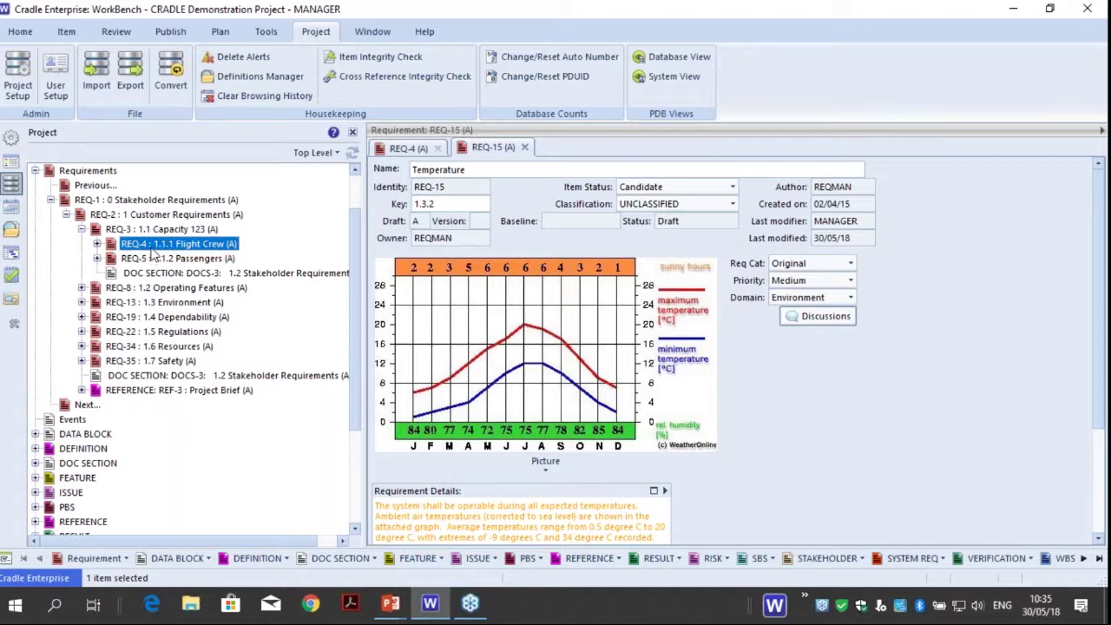
left_click(71, 33)
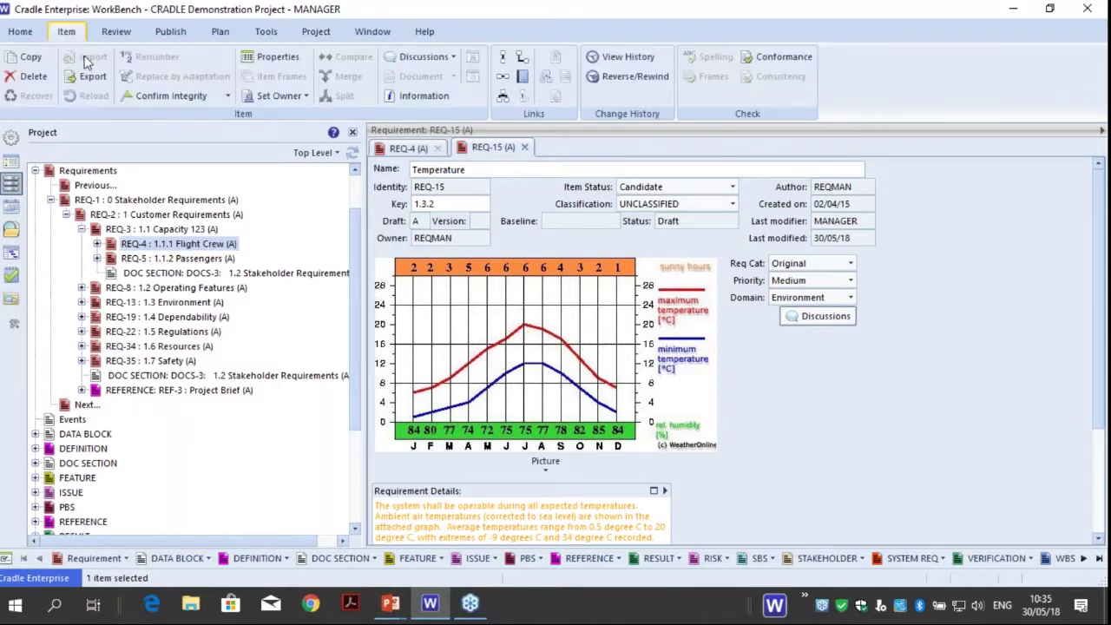
left_click(184, 246)
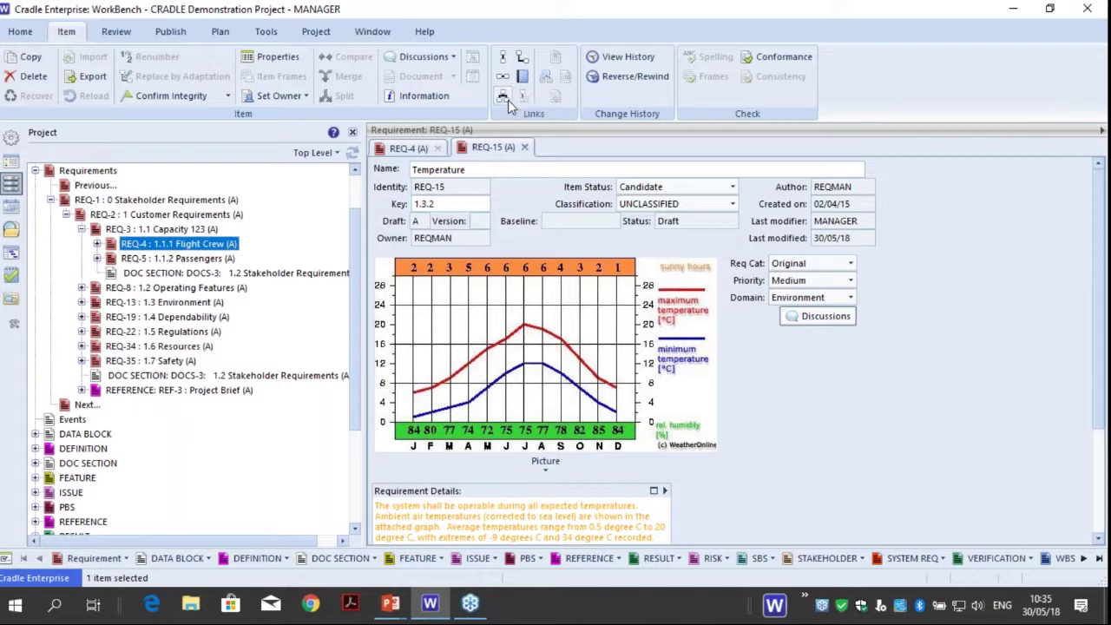
left_click(505, 97)
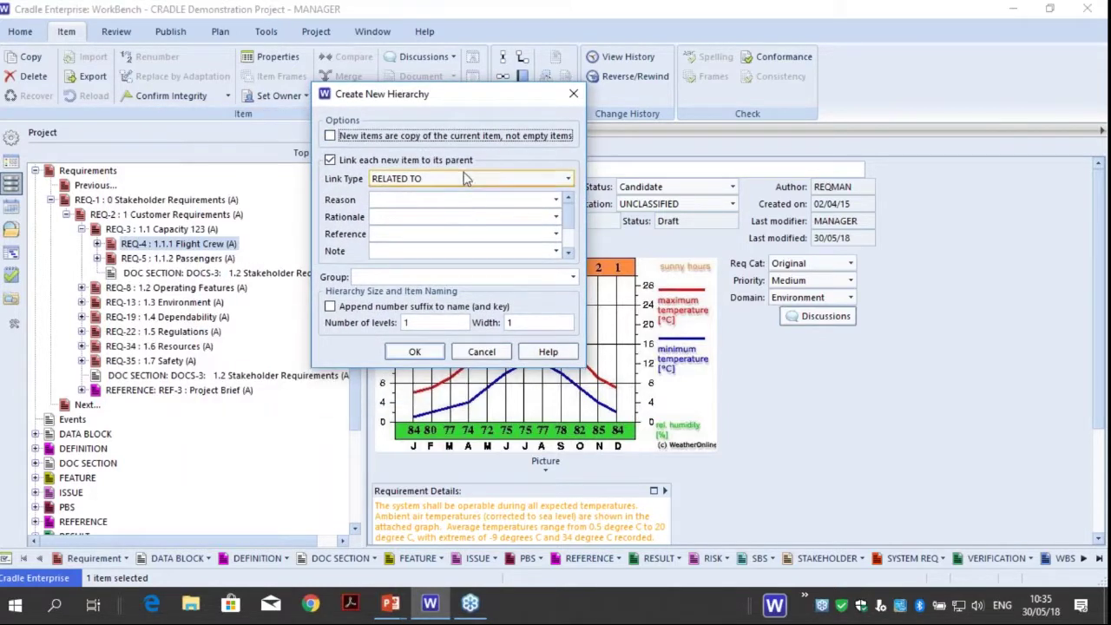
left_click(466, 181)
left_click(466, 185)
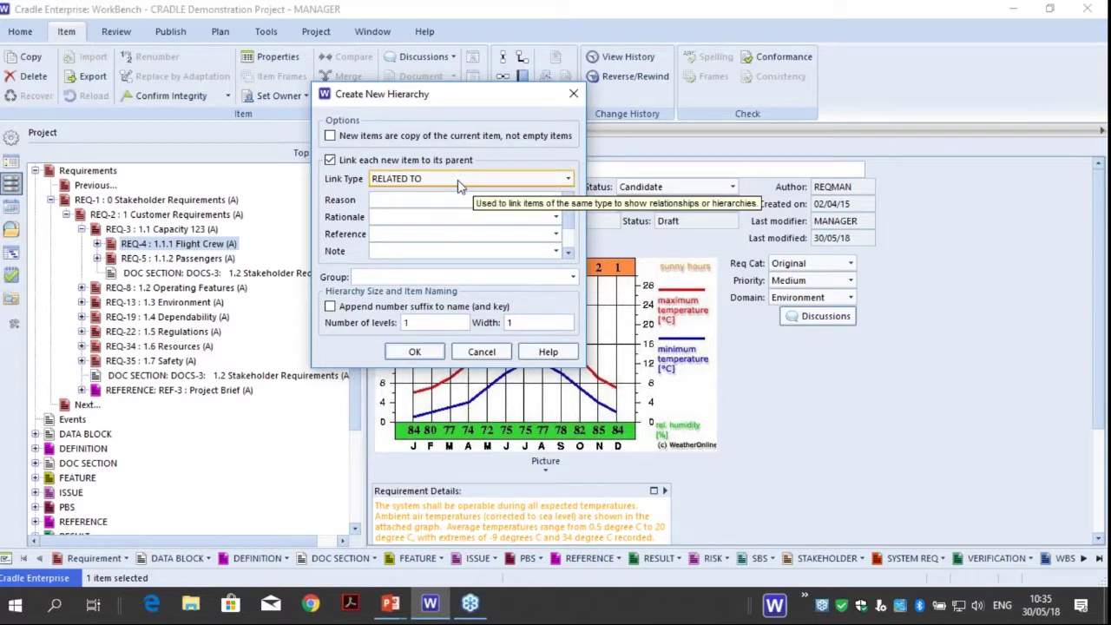
double_click(436, 322)
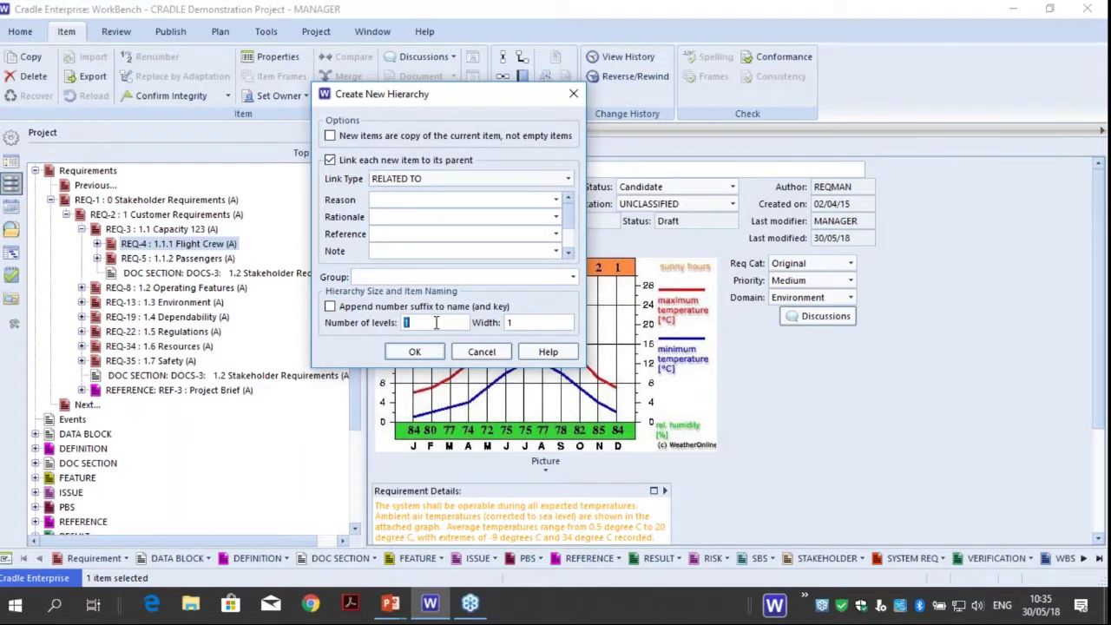
type("2")
double_click(534, 321)
type("2")
left_click(408, 352)
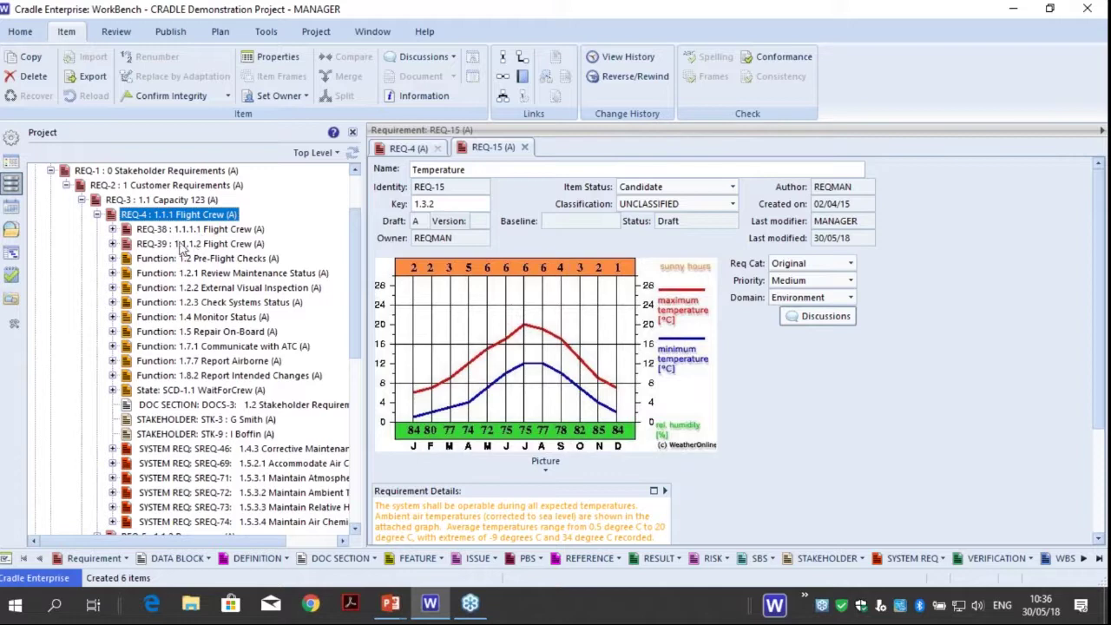
Expand REQ-38 and REQ-39 under REQ-4 Flight Crew, and rename REQ-38 to PILOTOS, saving the item without a change comment
left_click(112, 229)
left_click(112, 273)
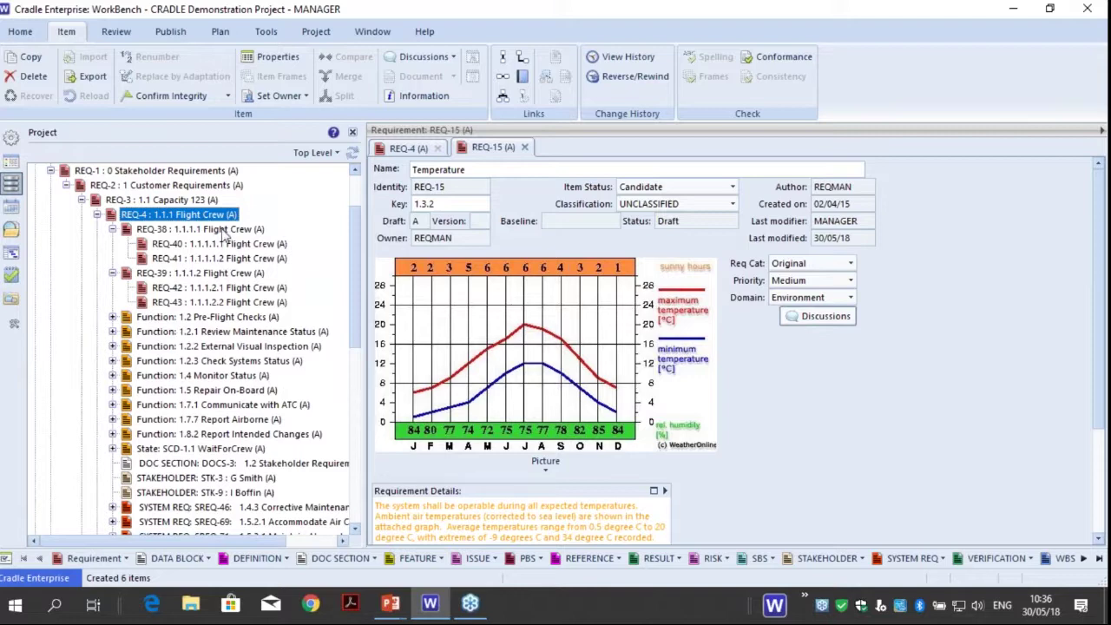
double_click(128, 228)
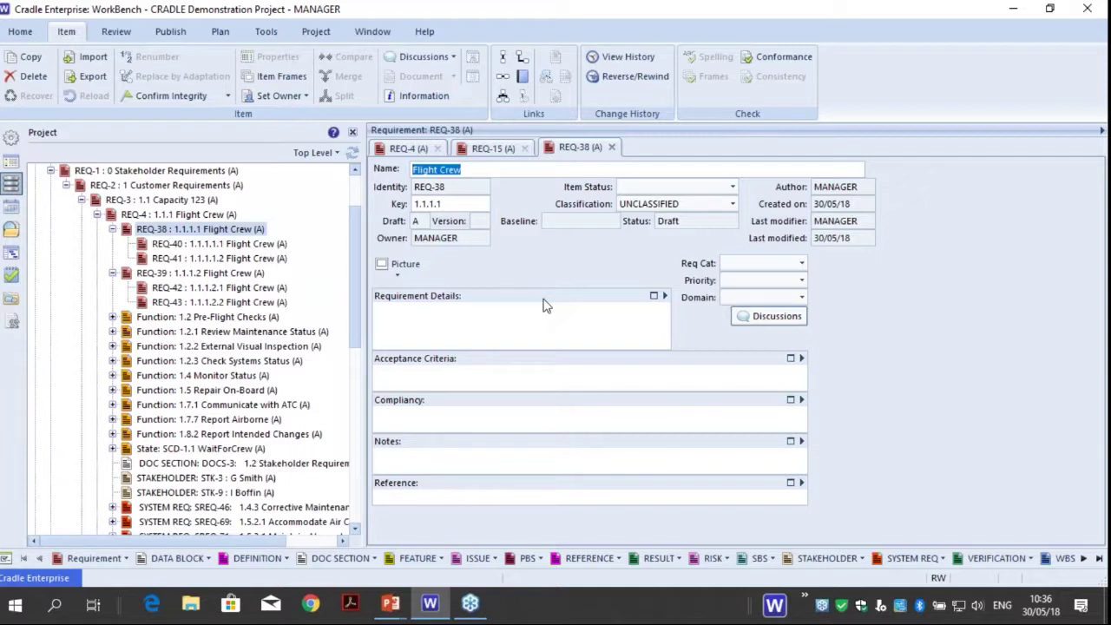
type("PILOTOS")
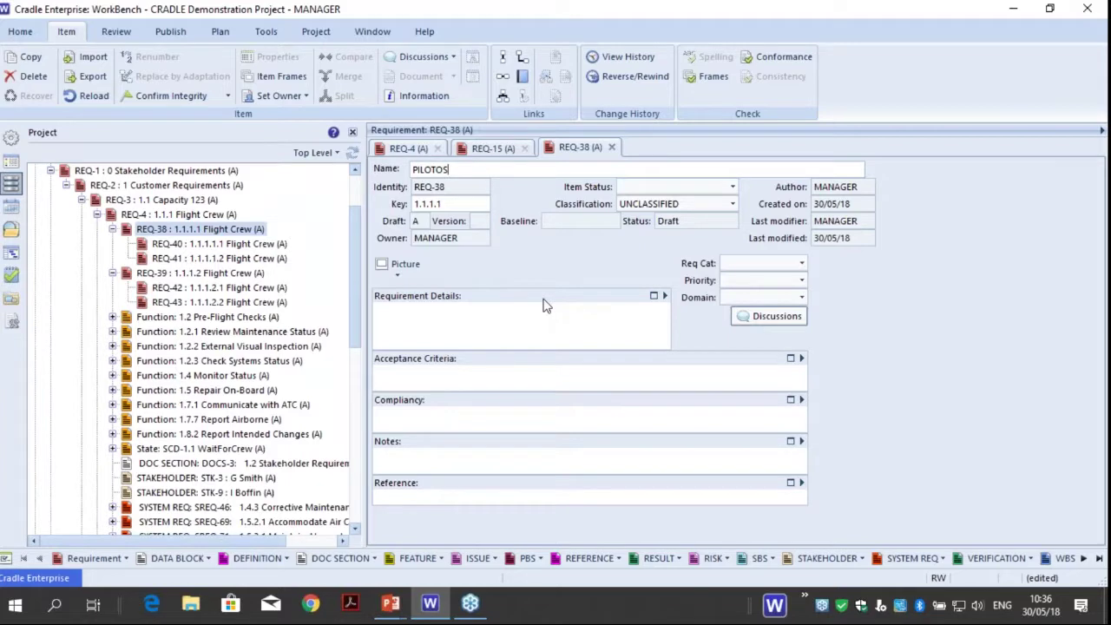
left_click(611, 148)
left_click(533, 363)
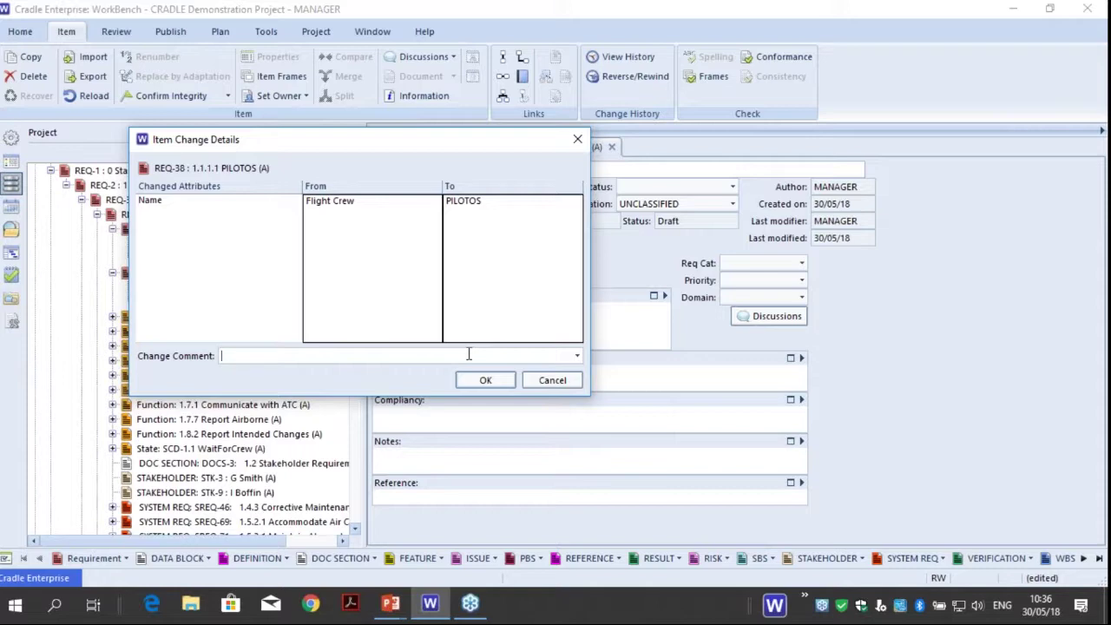
left_click(475, 382)
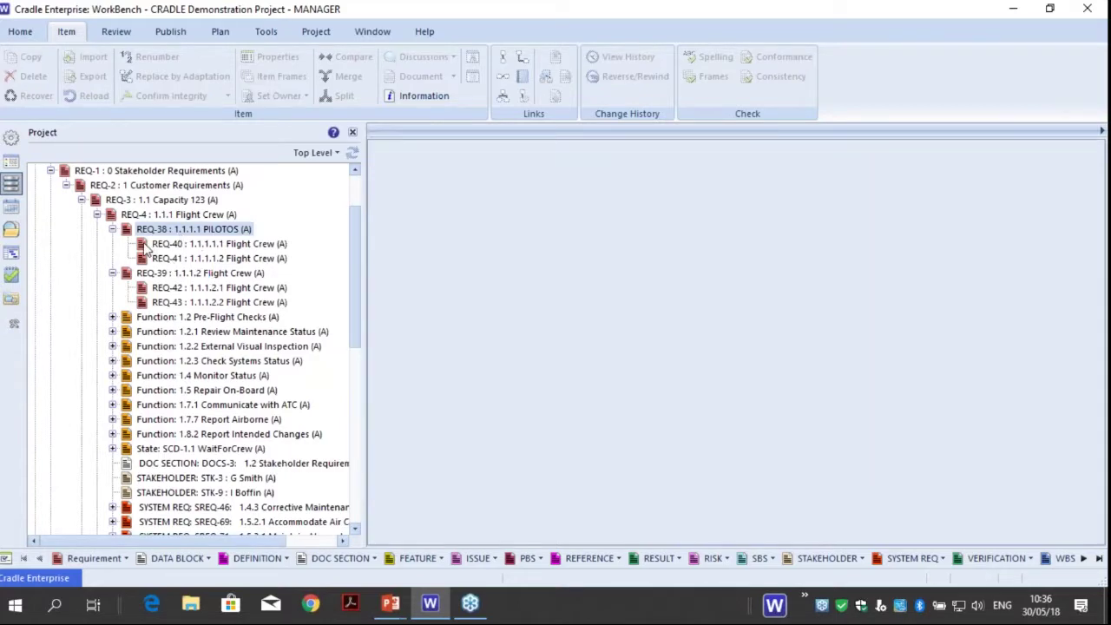
Rename requirement REQ-40 under PILOTOS to COMANDANTE and save the item
left_click(145, 246)
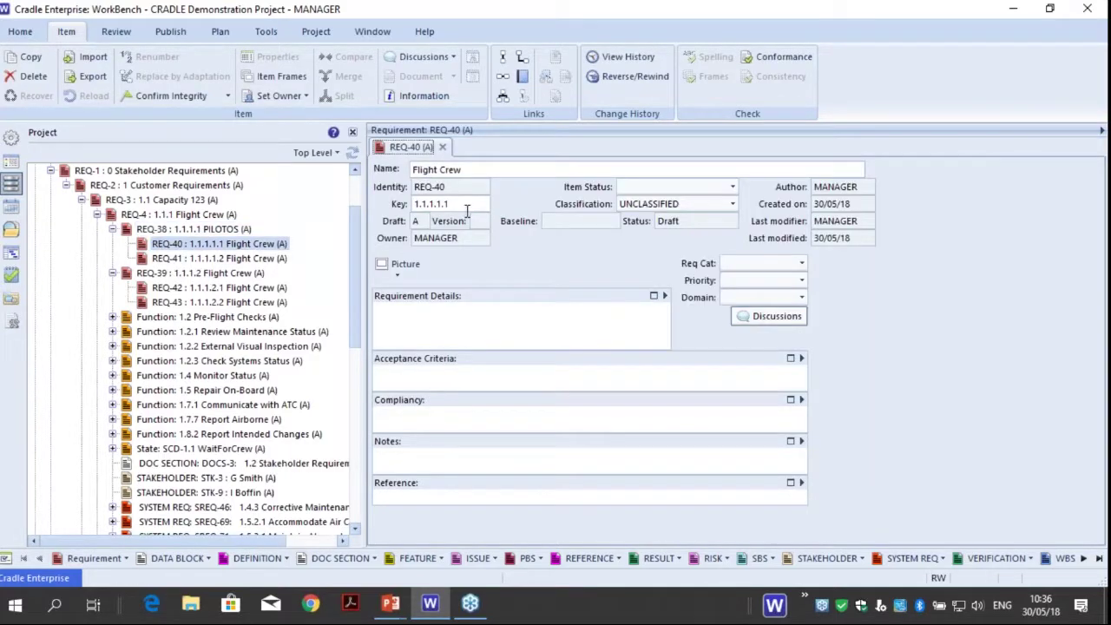
left_click(478, 169)
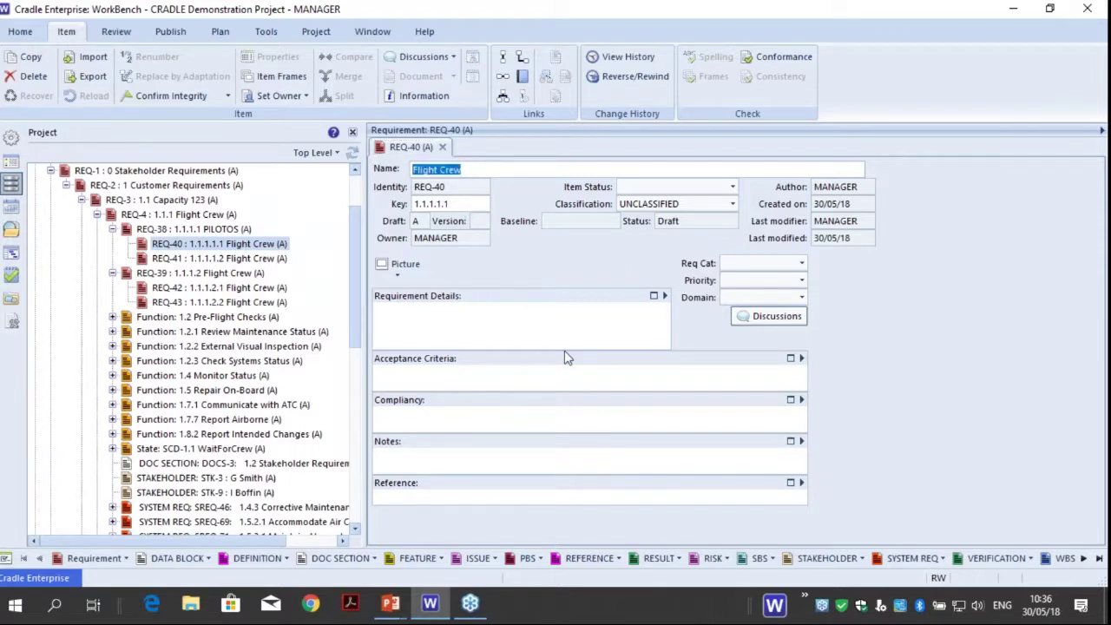
type("CO")
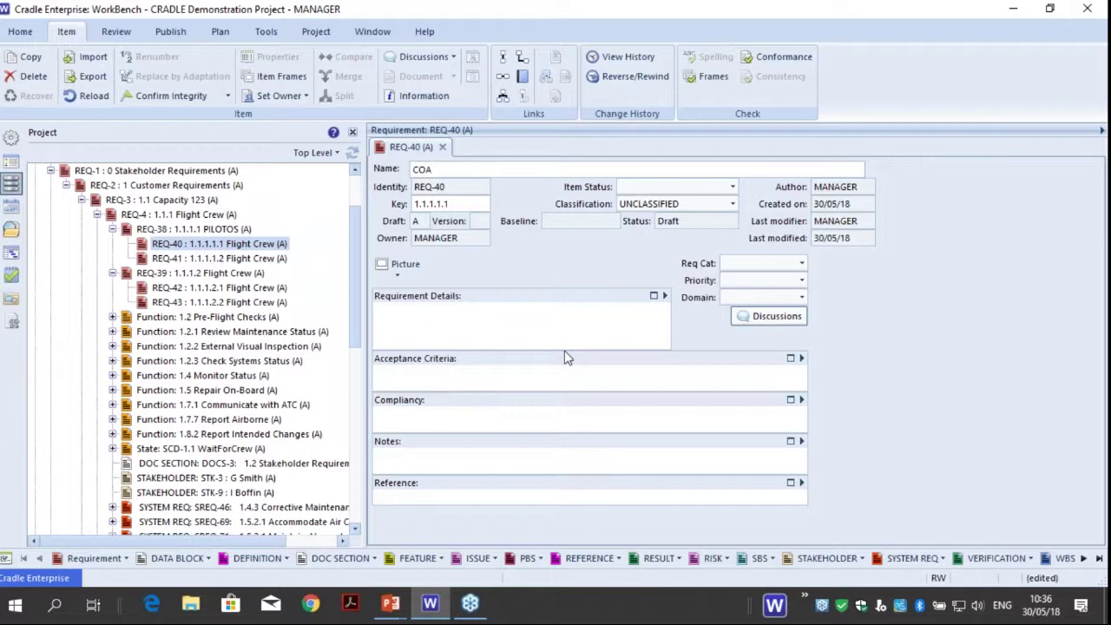
type("MANDANTE")
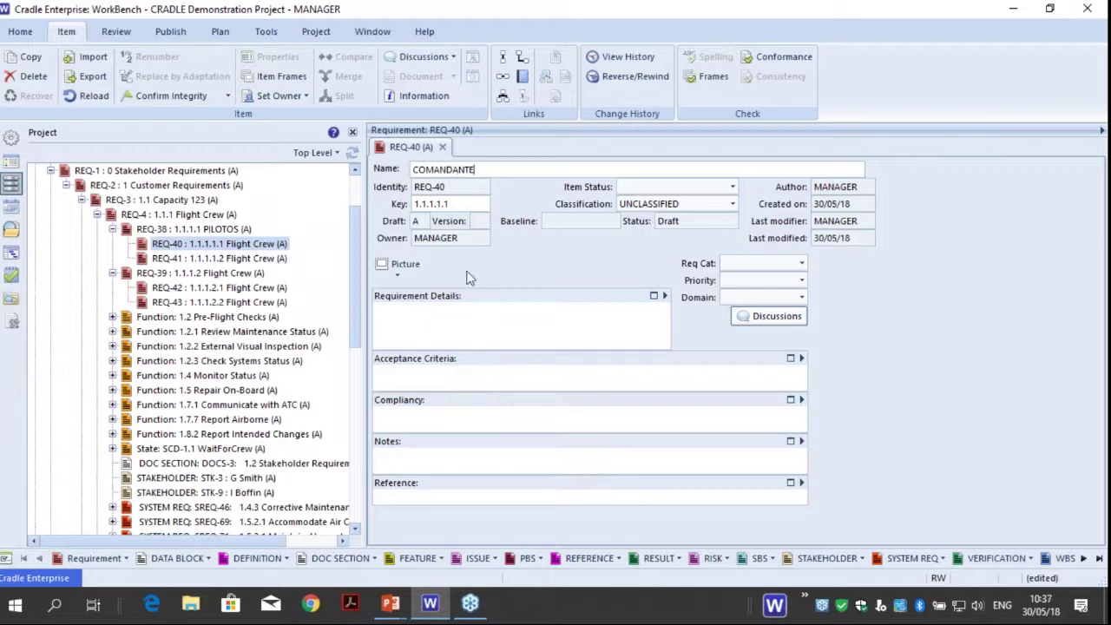
left_click(443, 148)
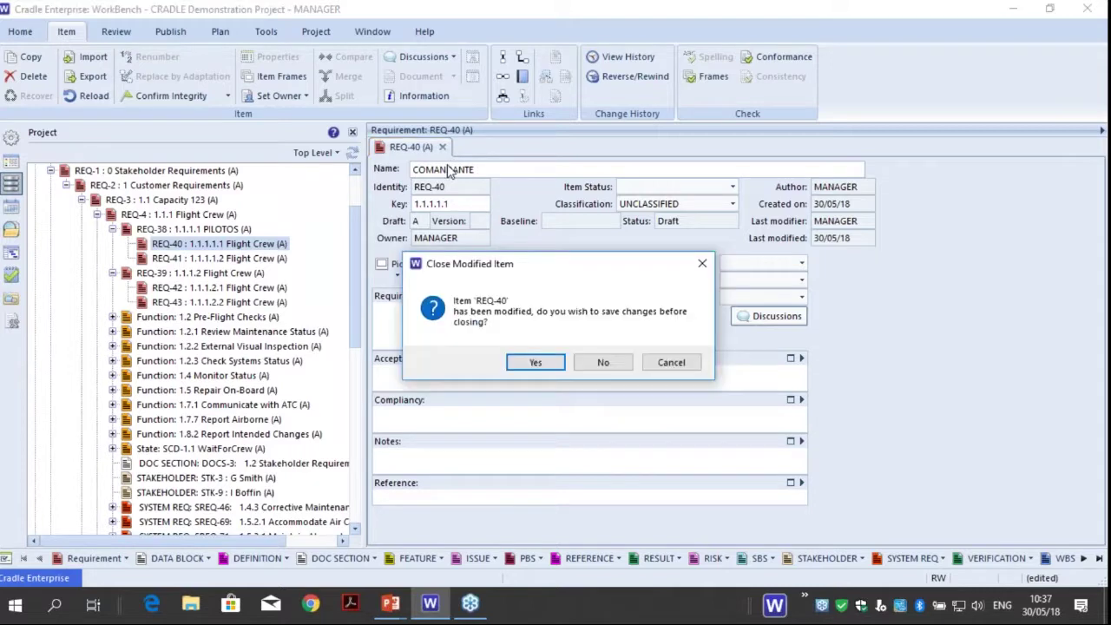
left_click(536, 363)
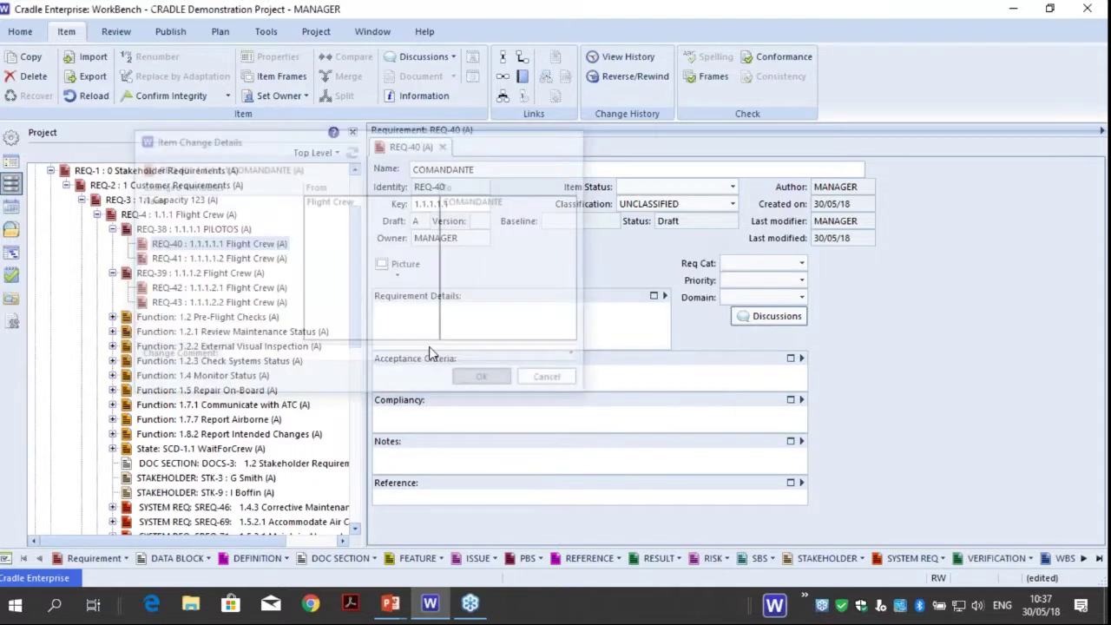
Rename requirement REQ-41 under PILOTOS to PRIMEIRO OFICIAL and save the item without a change comment
left_click(241, 260)
double_click(160, 258)
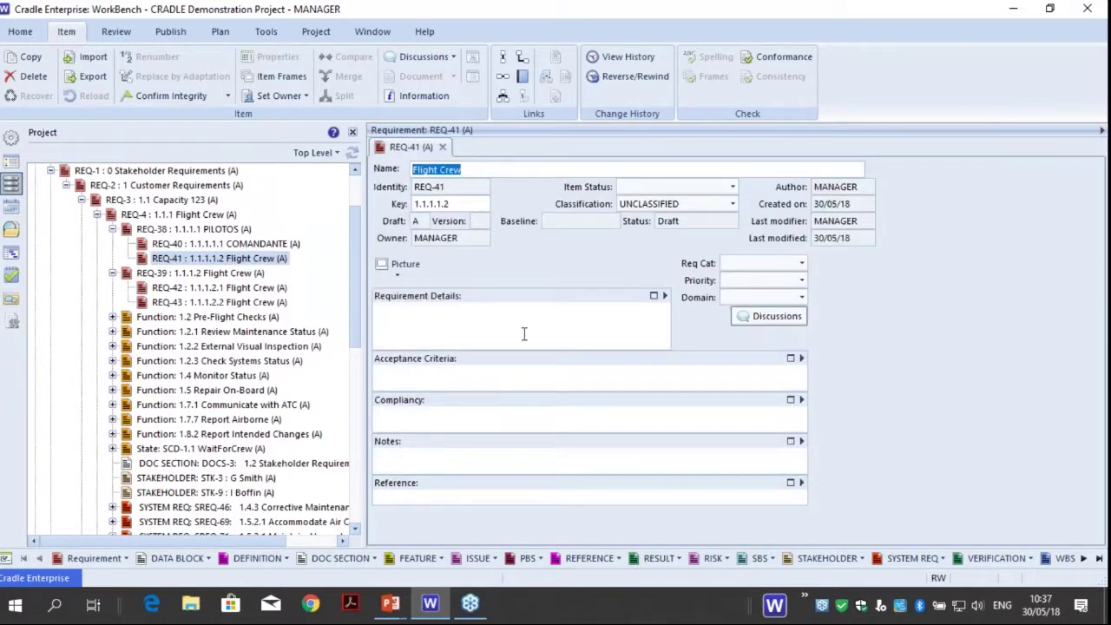
type("P")
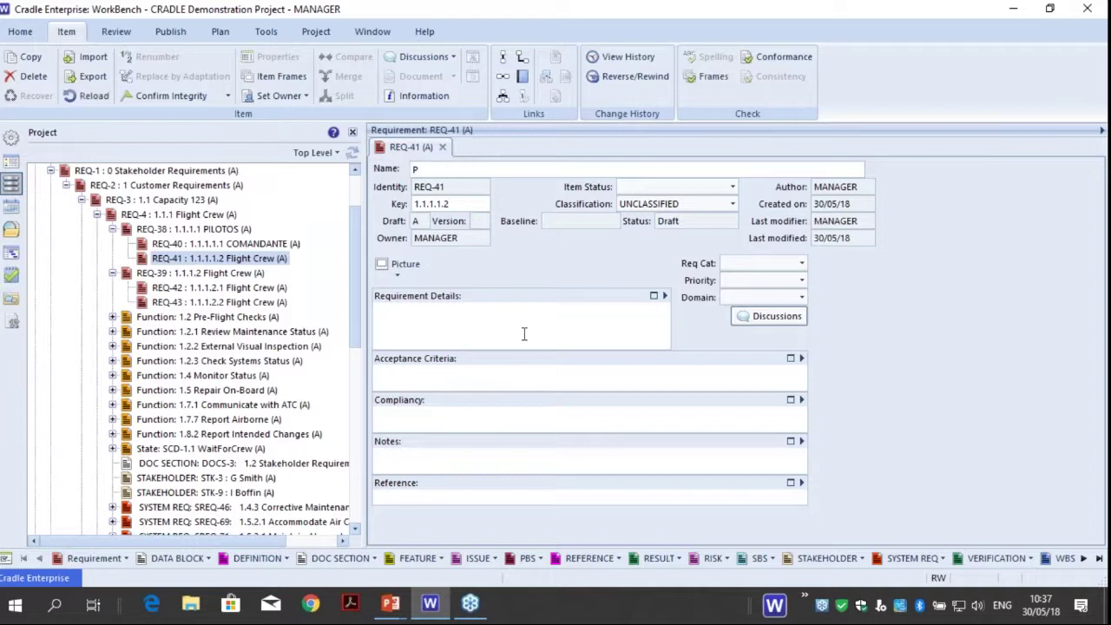
type("RIMEIRO OFICIAL")
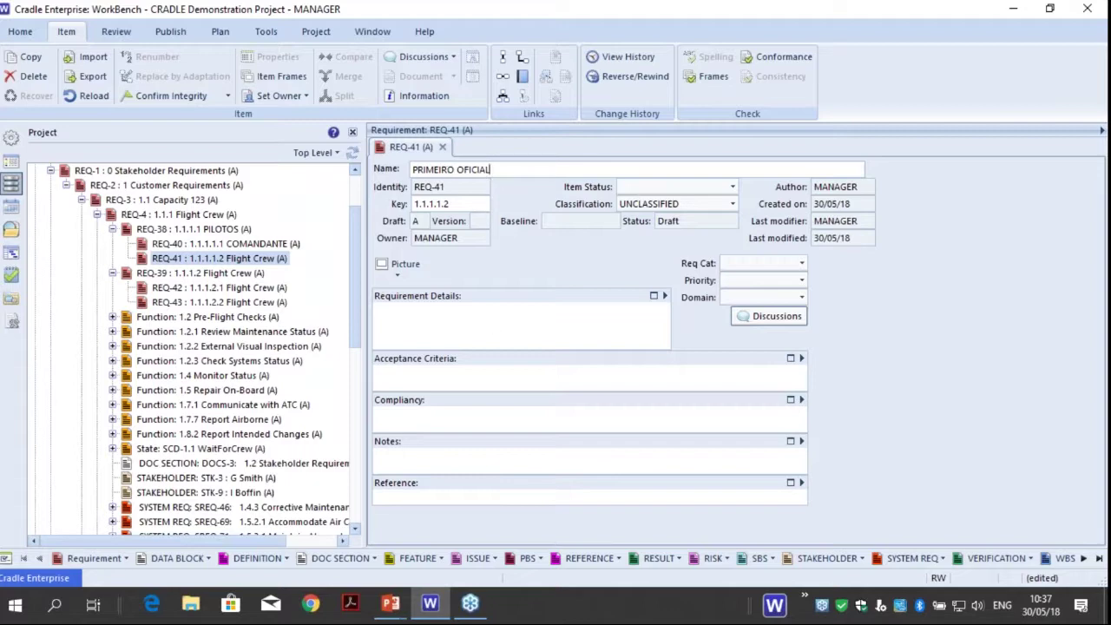
left_click(442, 169)
left_click(442, 147)
left_click(535, 362)
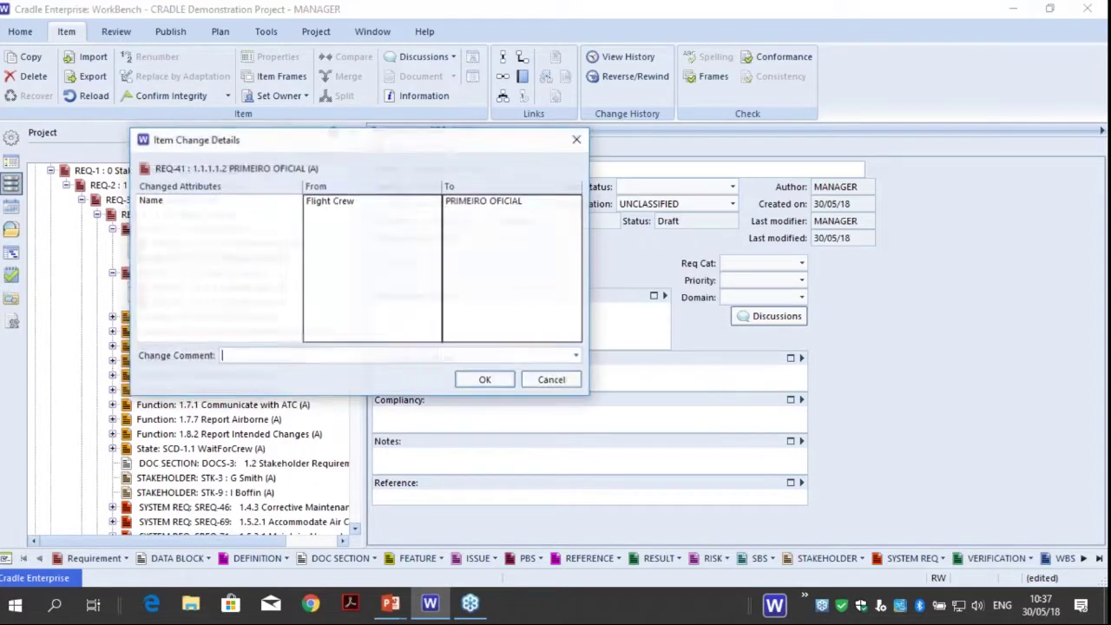
left_click(484, 382)
Rename requirement REQ-39 to TRIPULANTES DE CABINE and save the item without a change comment
left_click(201, 276)
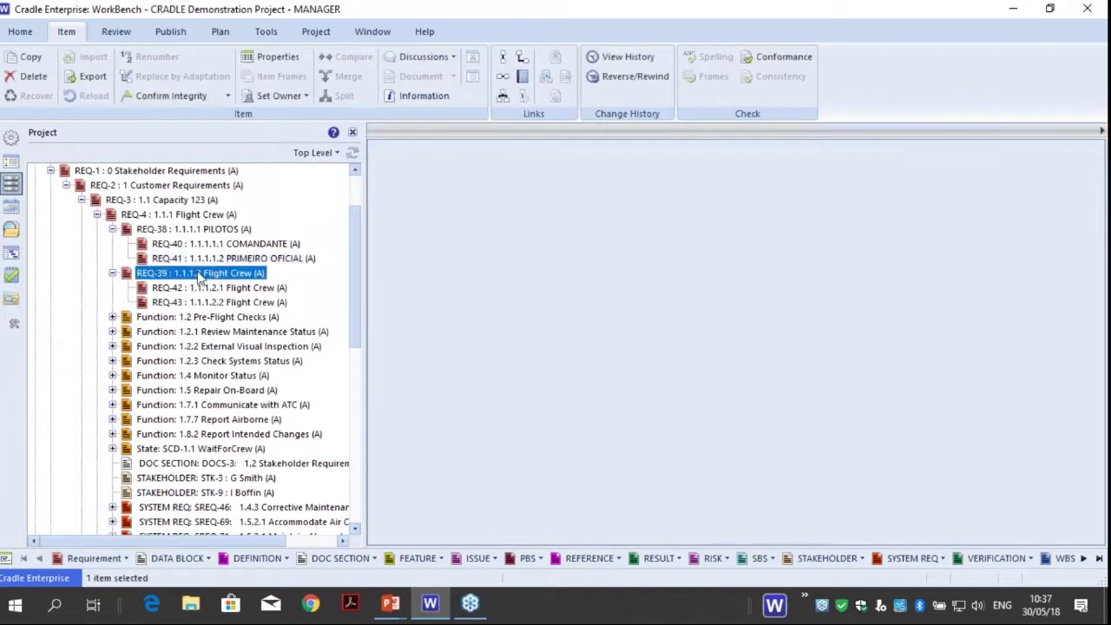
double_click(126, 275)
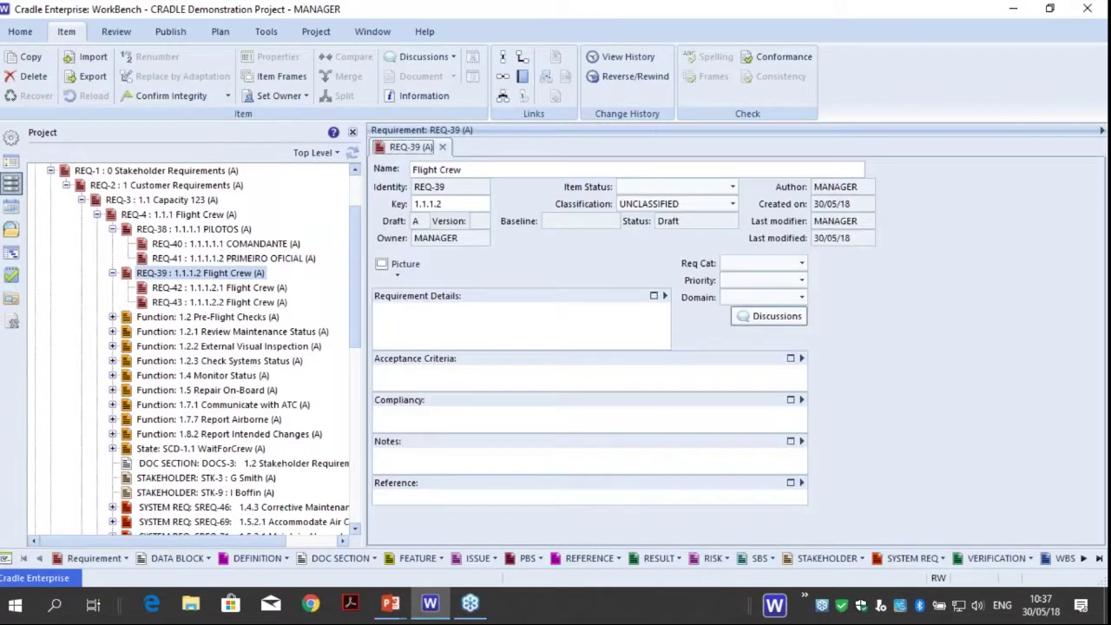
double_click(500, 170)
left_click_drag(501, 170, 395, 171)
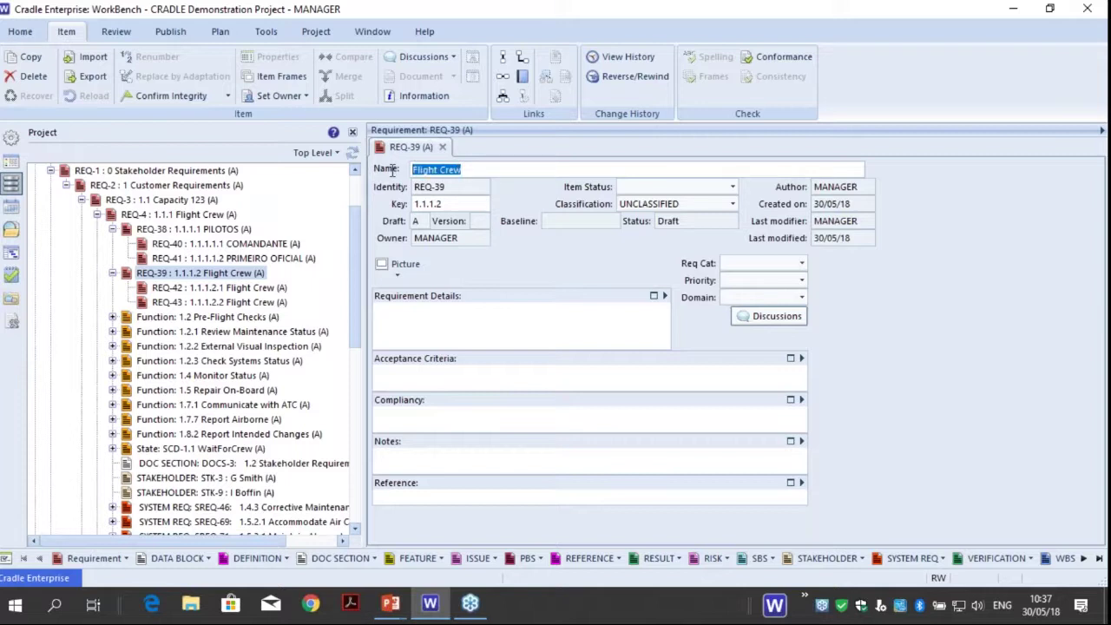
type("TRIPULAN")
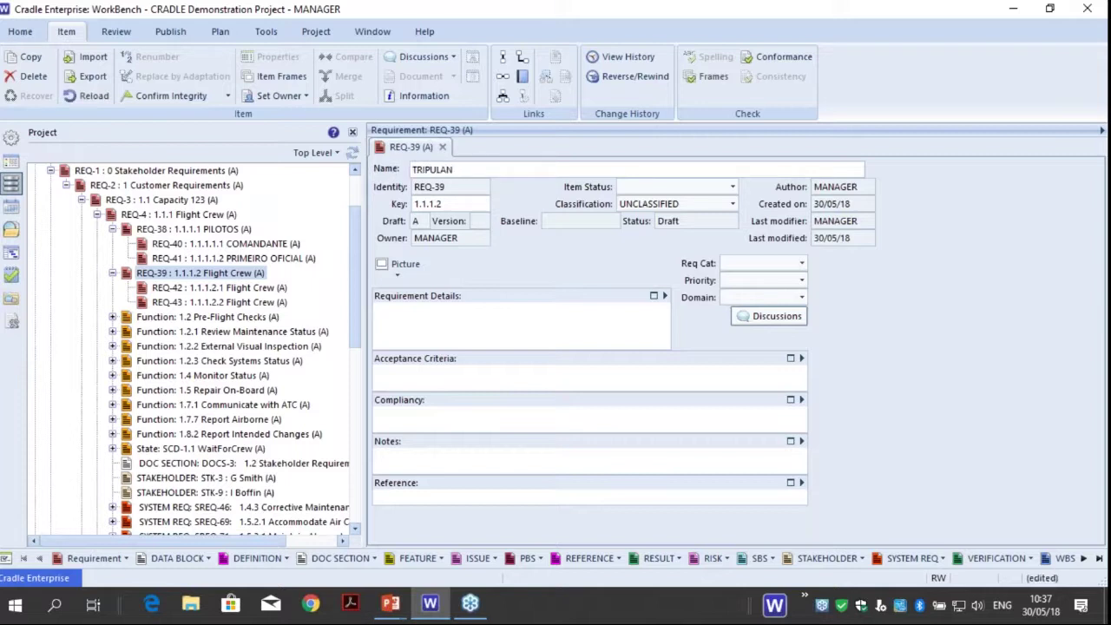
type("TES DE CABINE")
left_click(442, 149)
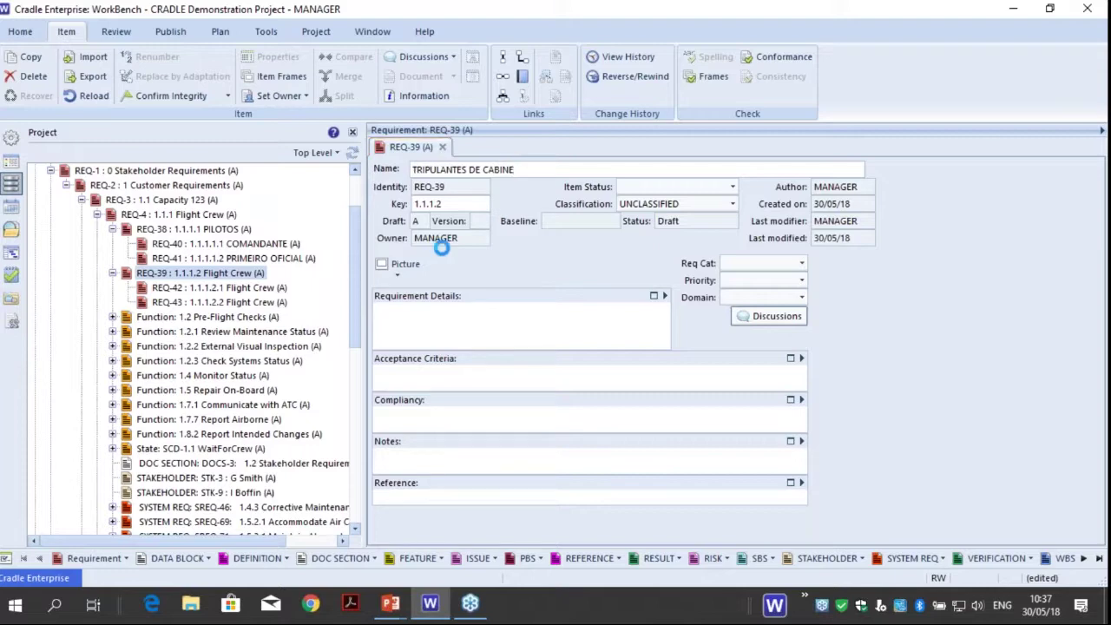
left_click(514, 365)
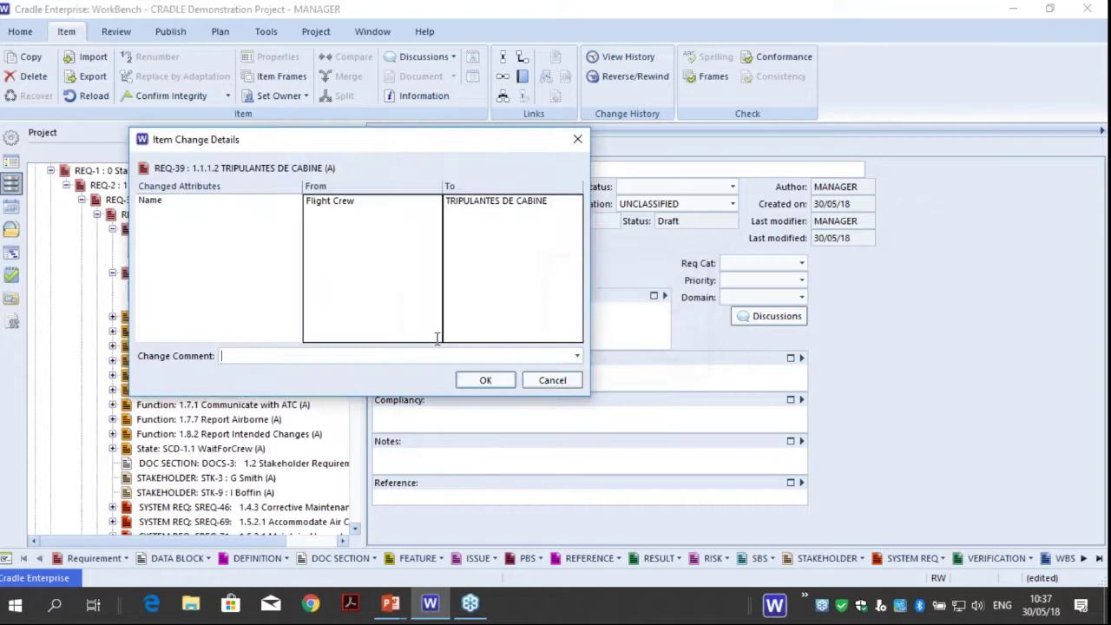
left_click(498, 382)
Rename requirement REQ-42 under TRIPULANTES DE CABINE to CHEFE DE CABINE and save the item without a change comment
left_click(165, 288)
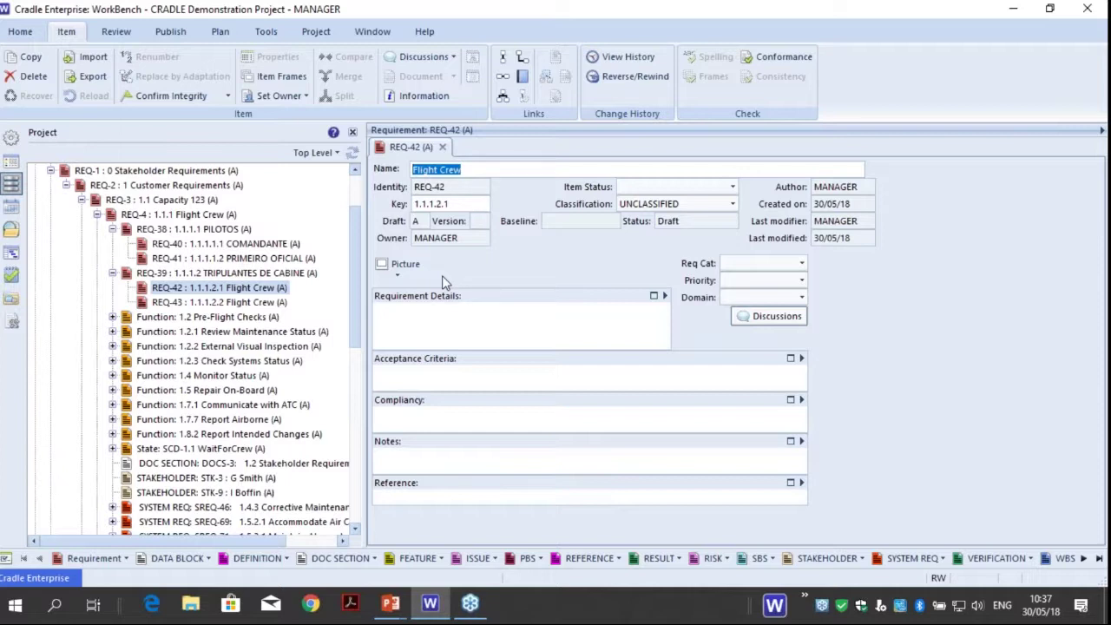
type("CHE")
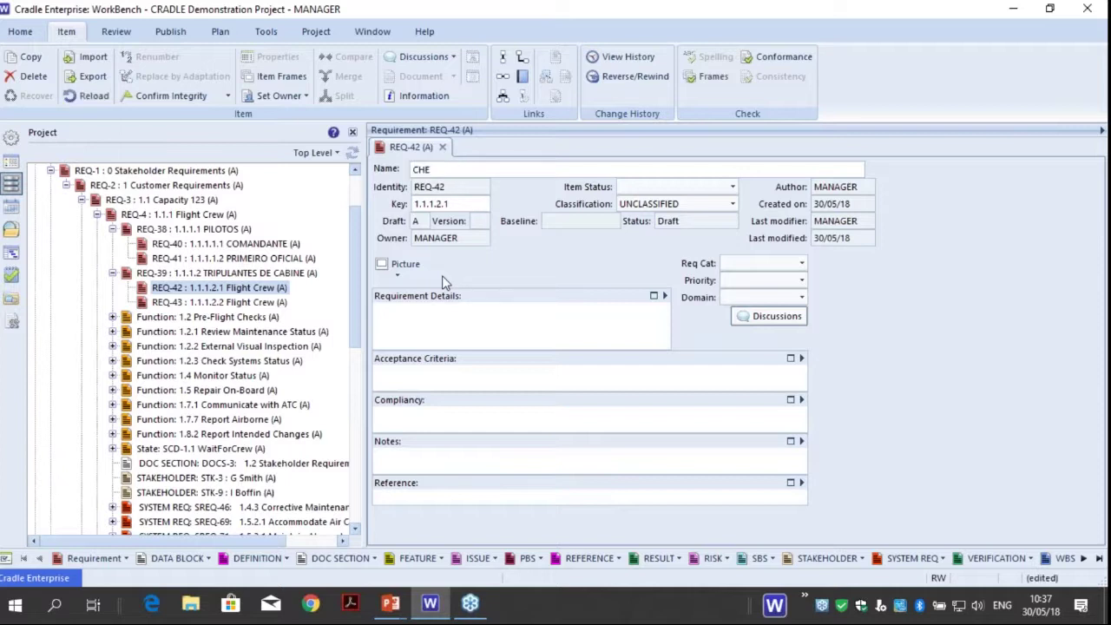
type("FE DE CABINE")
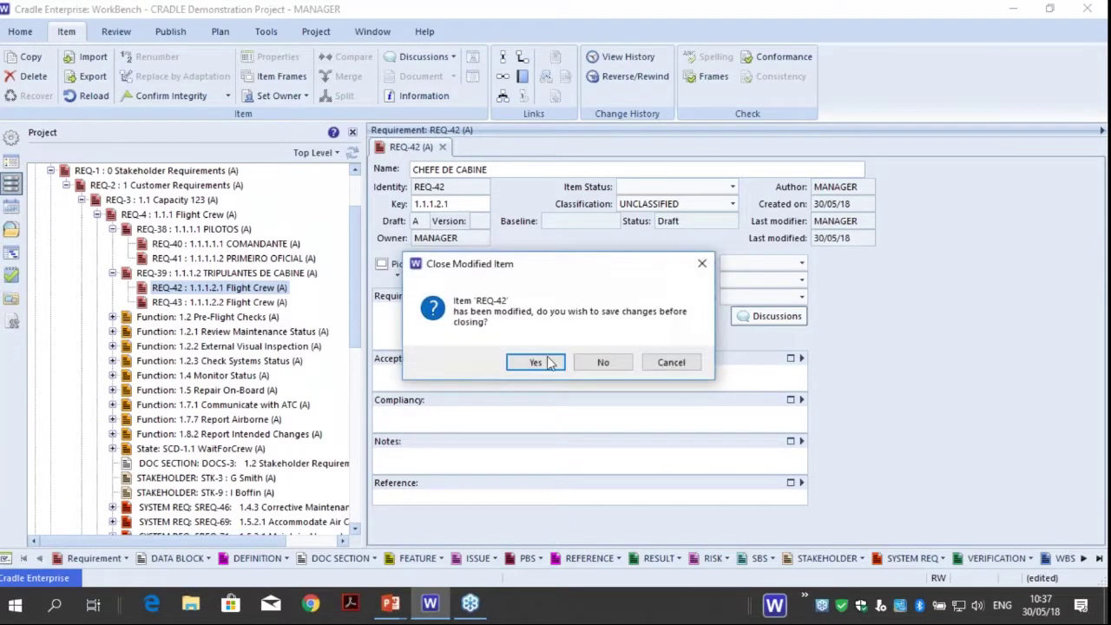
left_click(530, 363)
left_click(489, 380)
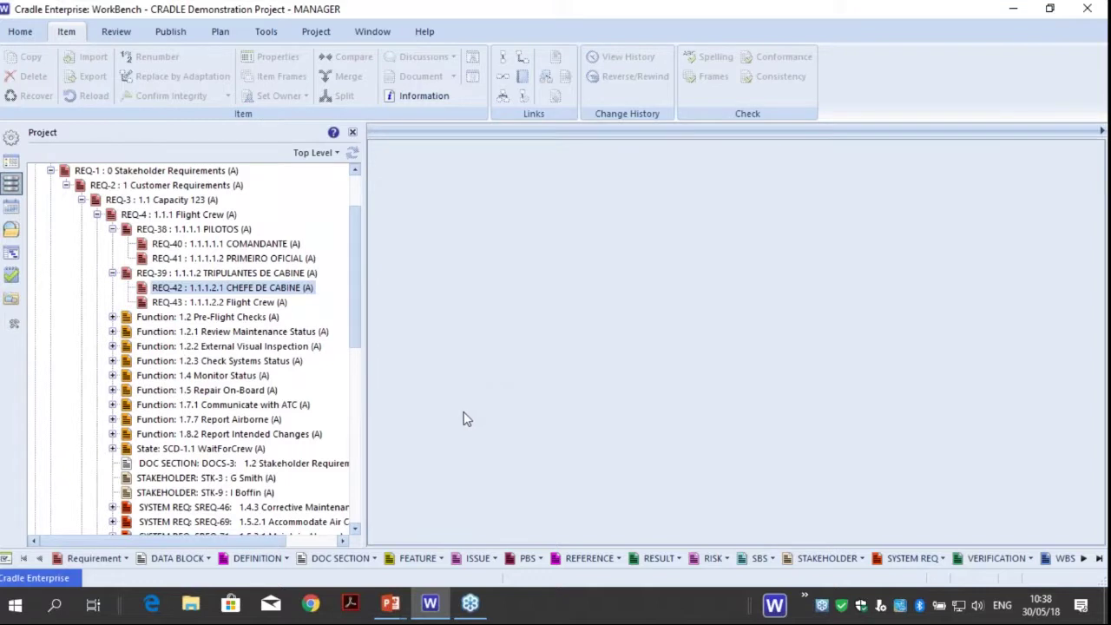
Rename requirement REQ-43 under TRIPULANTES DE CABINE to COMISSÁRIOS DE BORDO and save the item without a change comment
left_click(202, 304)
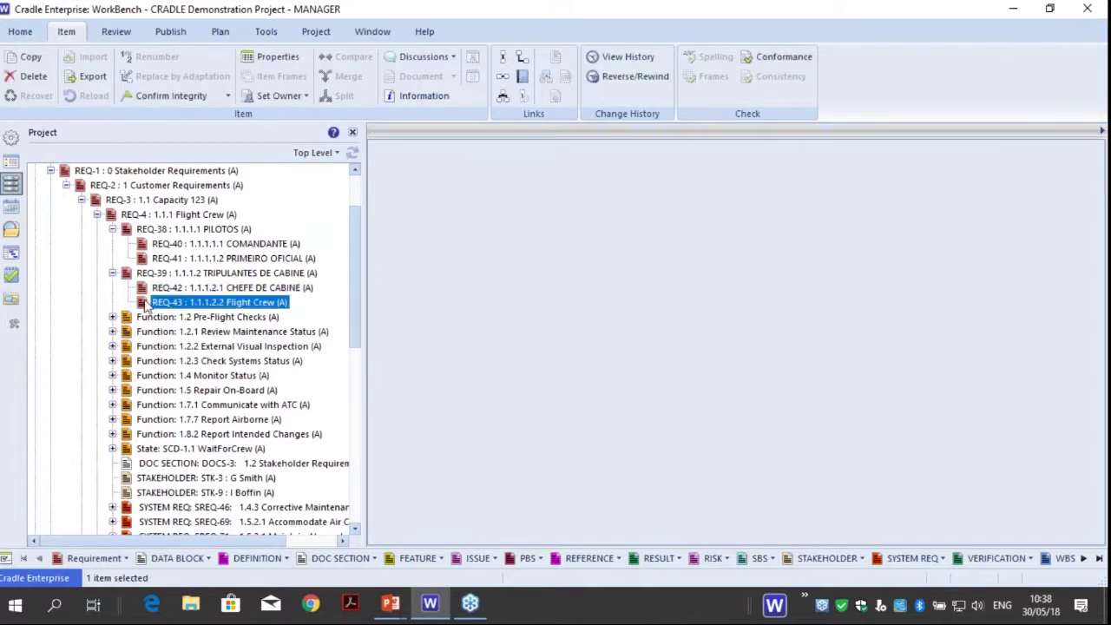
double_click(143, 303)
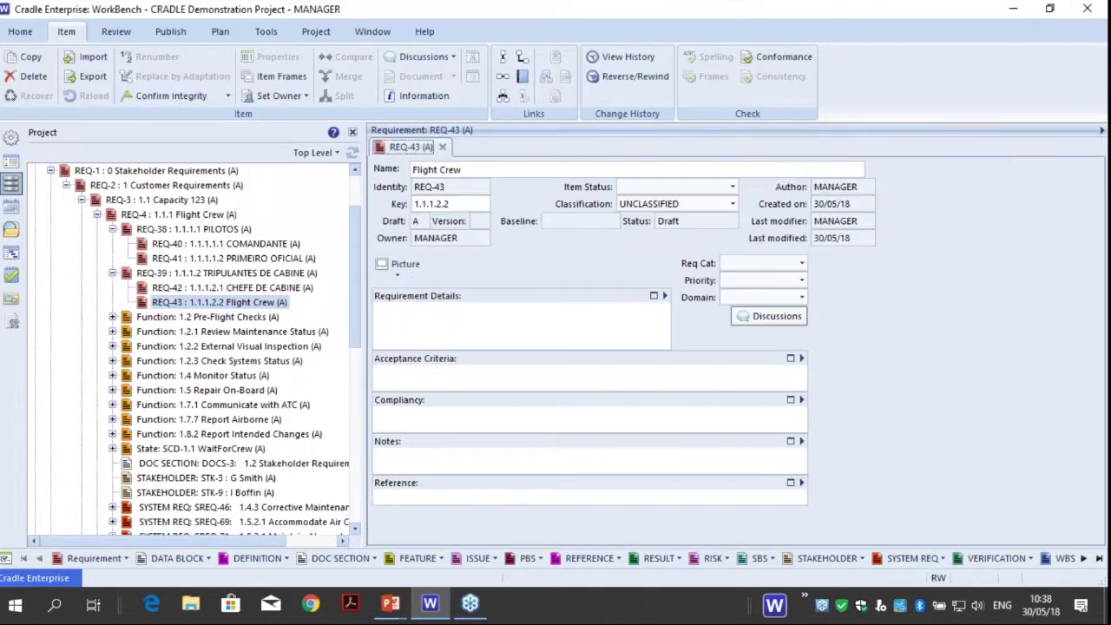
left_click(389, 169)
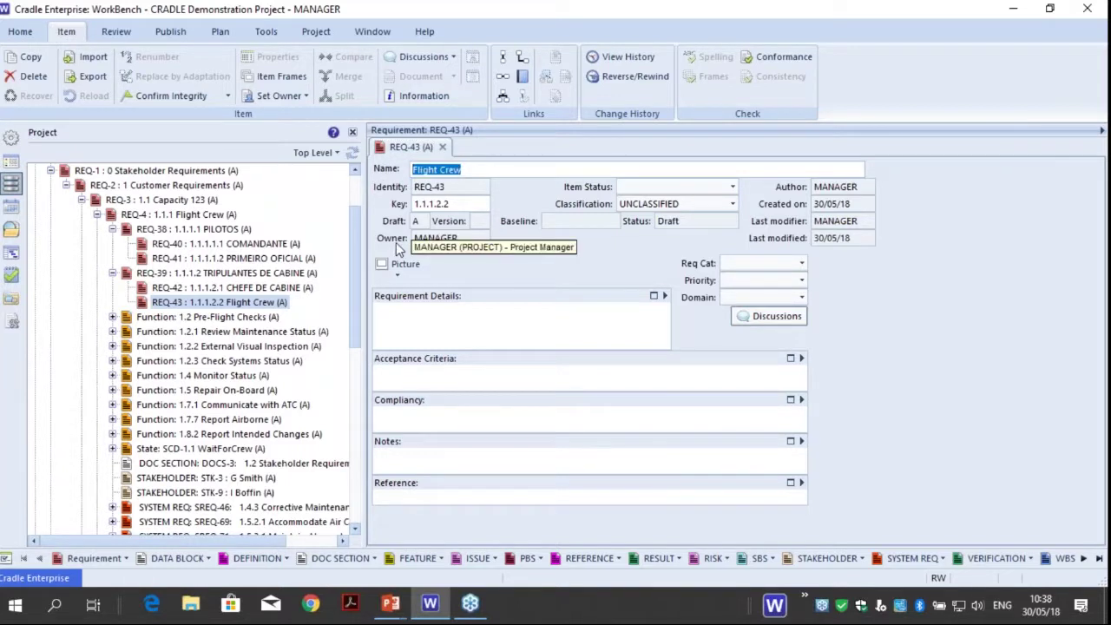
type("COM")
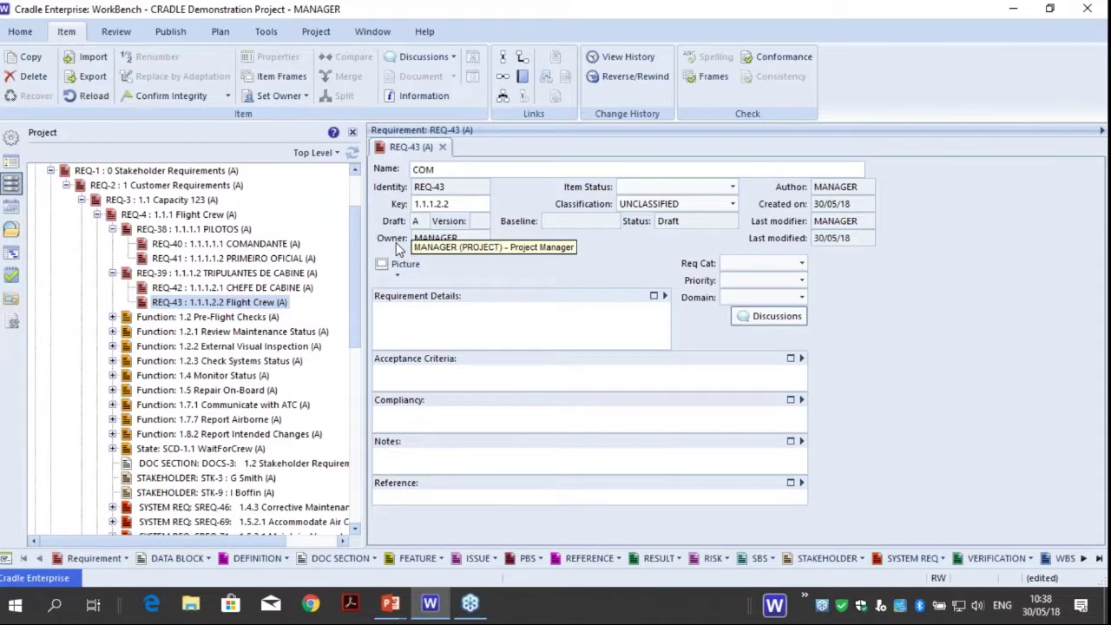
type("ISSÁRIOS DE BORDO")
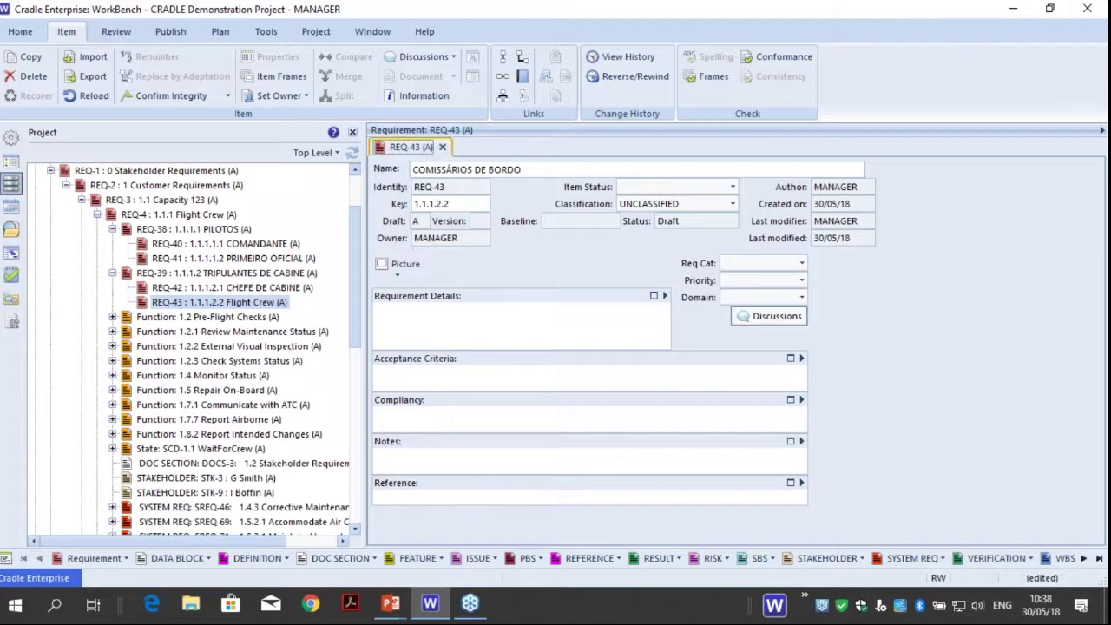
left_click(442, 149)
left_click(536, 365)
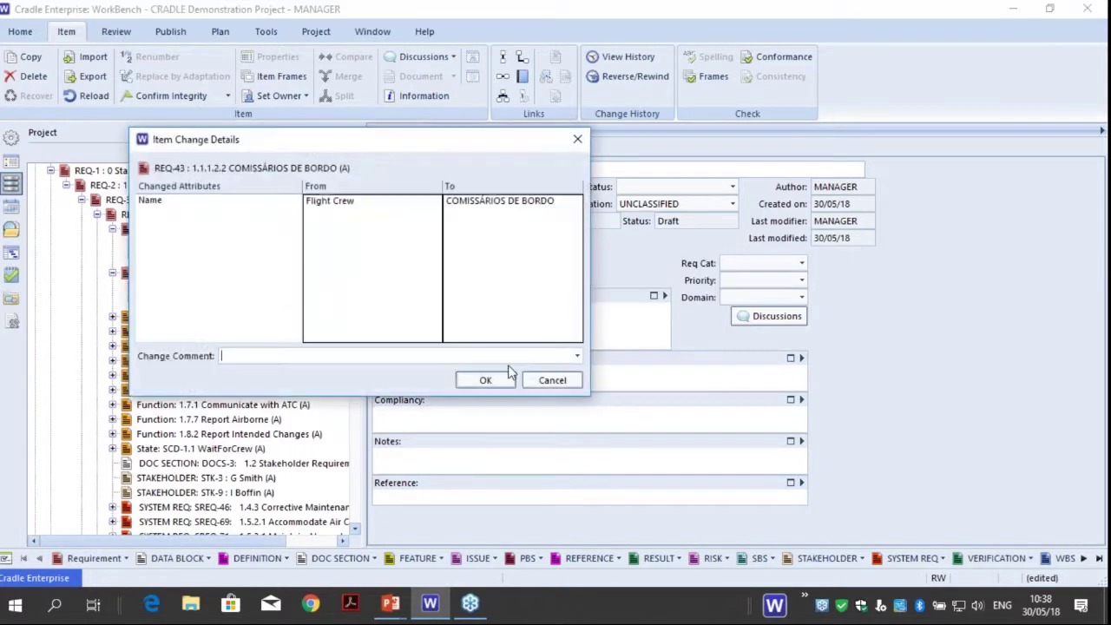
left_click(485, 381)
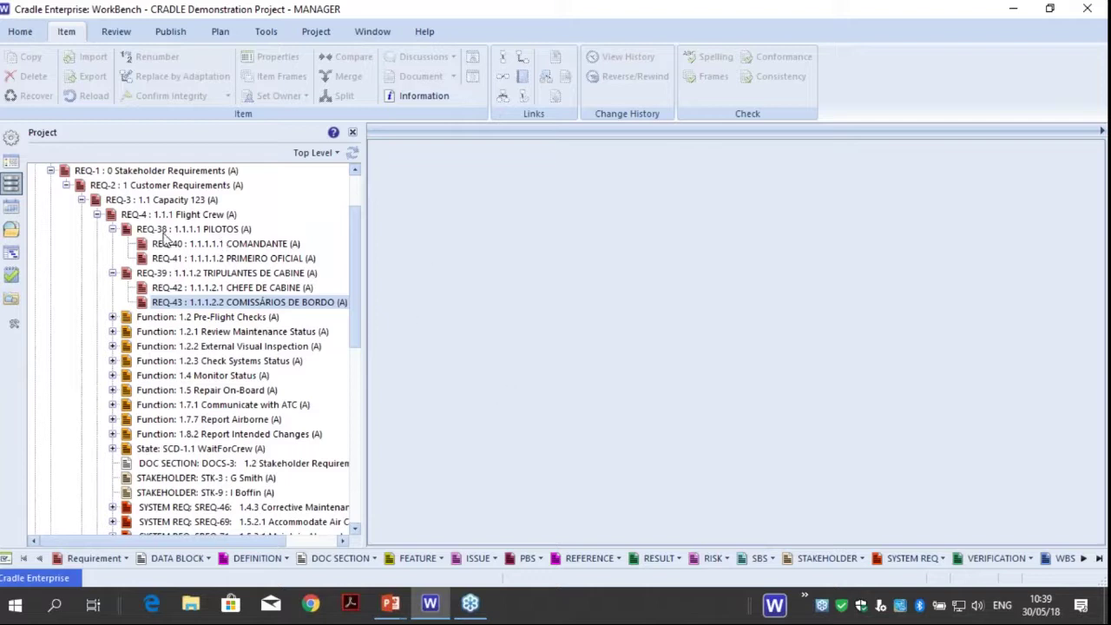
Collapse the PILOTOS and TRIPULANTES DE CABINE branches and their parent REQ-4 Flight Crew in the project tree
left_click(112, 229)
left_click(112, 244)
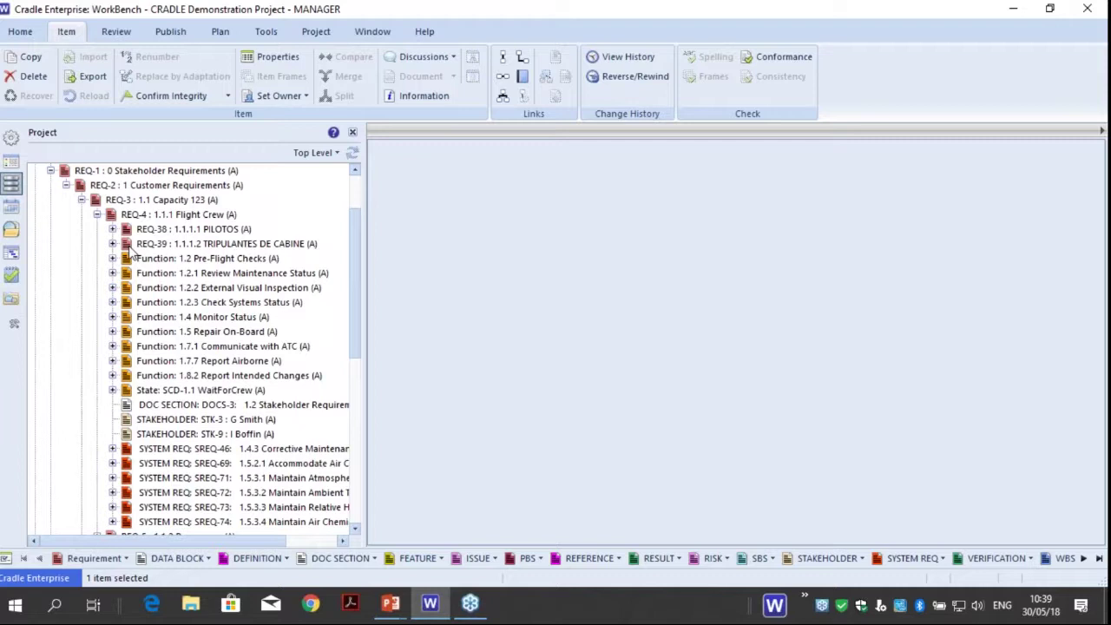
left_click(98, 214)
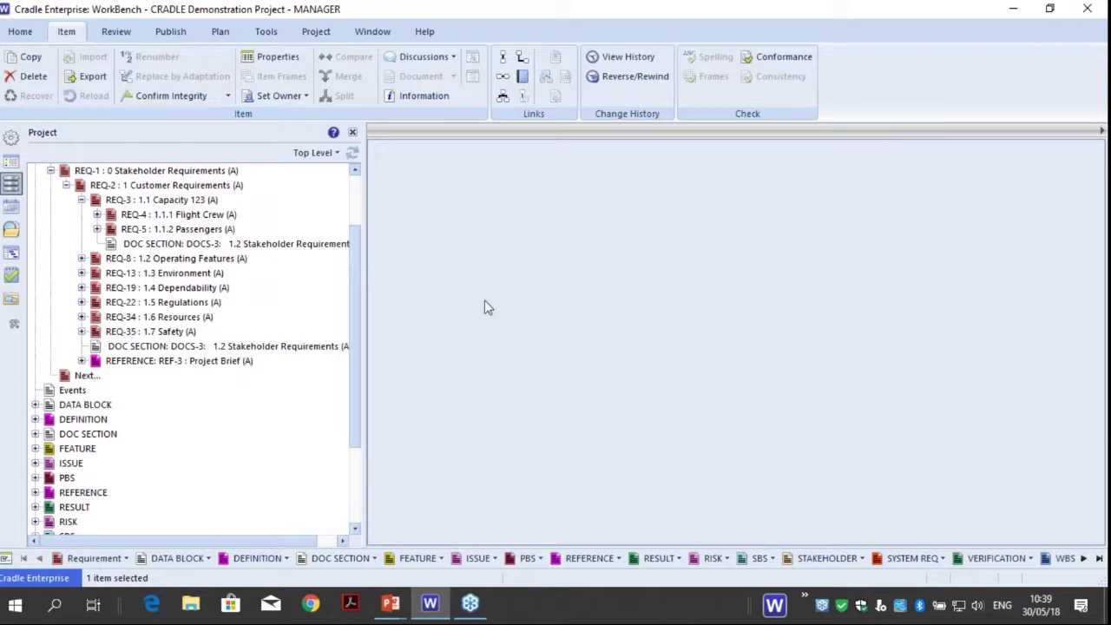
Expand REQ-8 Operating Features and REQ-9 Flight Path, and look through the items linked to REQ-10 Cruise Speed
left_click(81, 258)
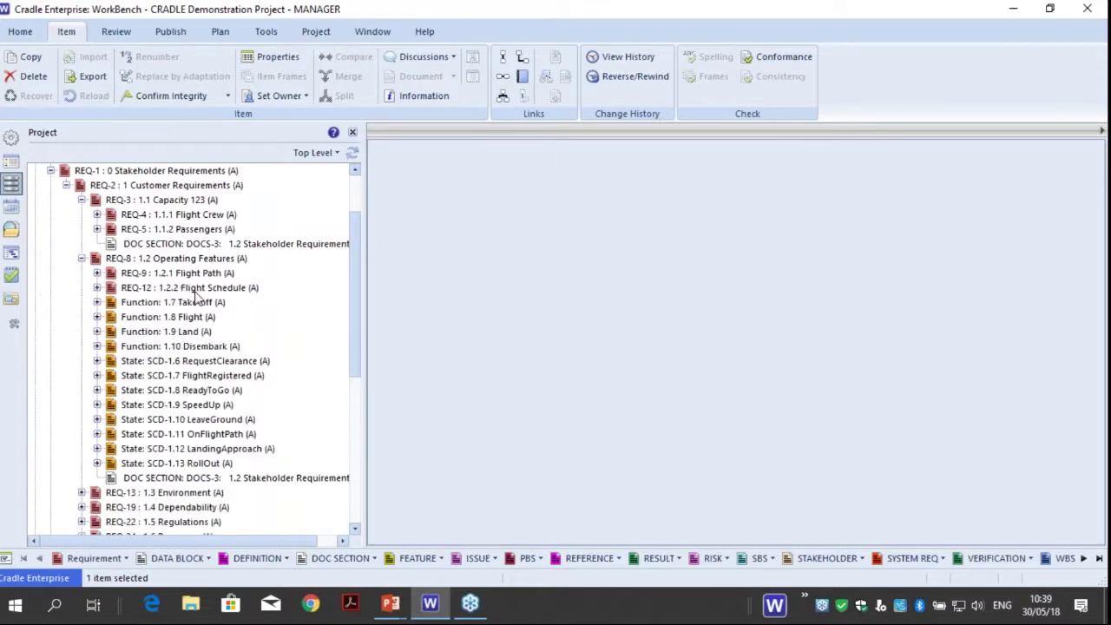
left_click(97, 272)
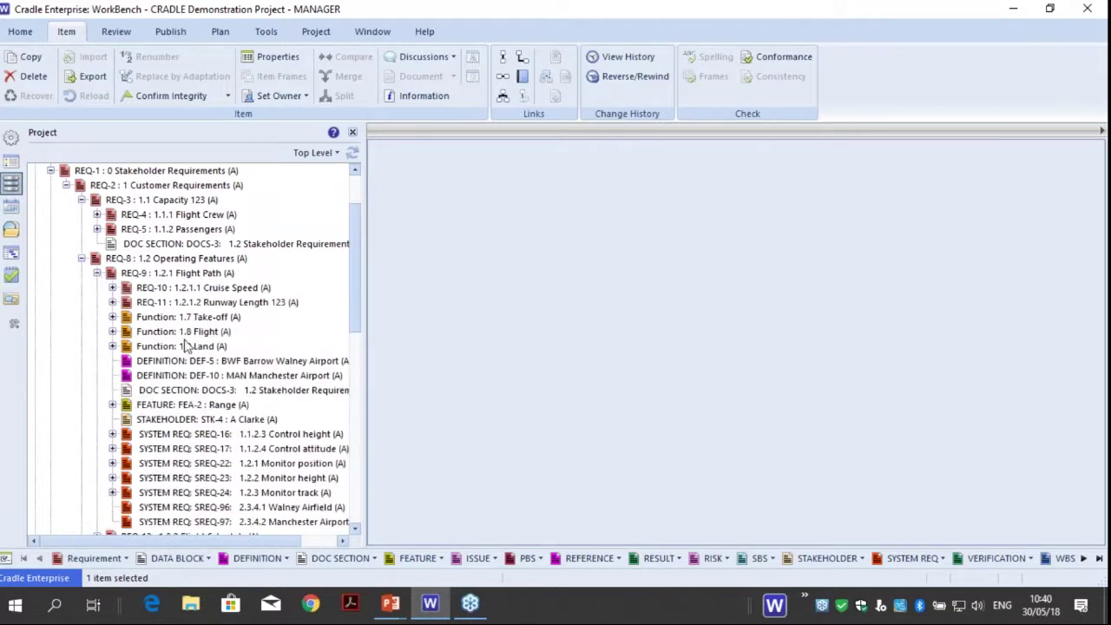
left_click(172, 290)
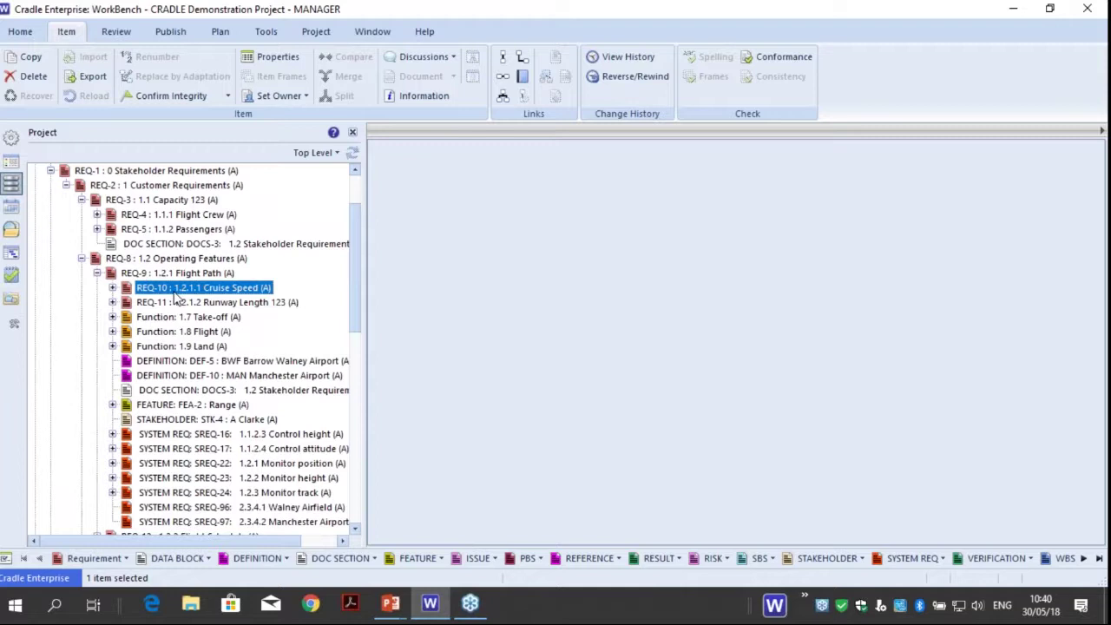
left_click(112, 287)
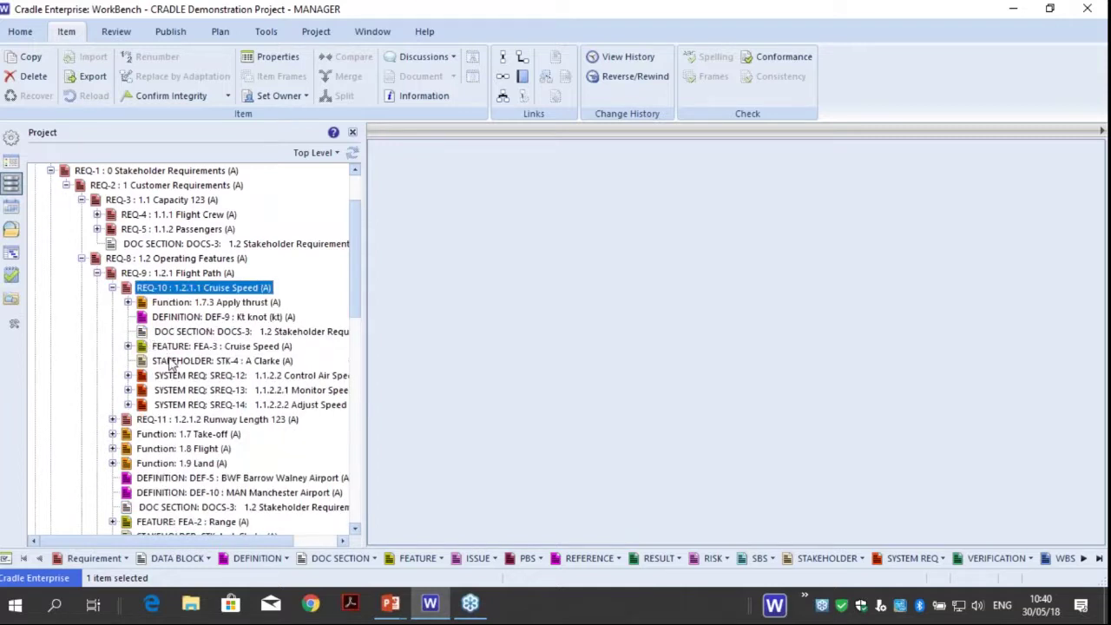
left_click(112, 287)
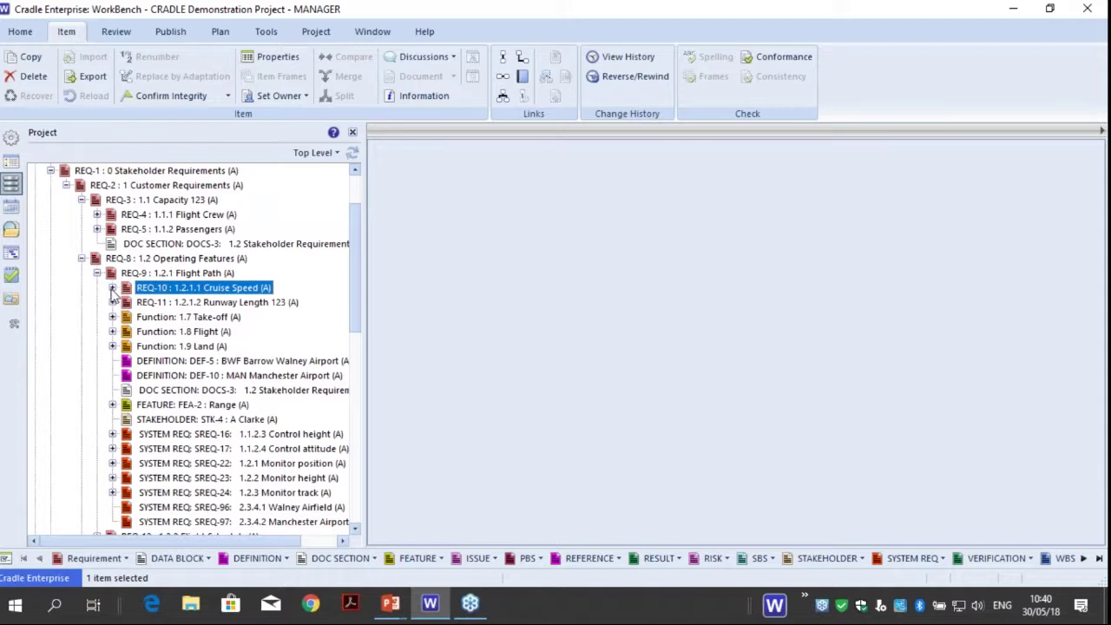
scroll(196, 345, "down", 1)
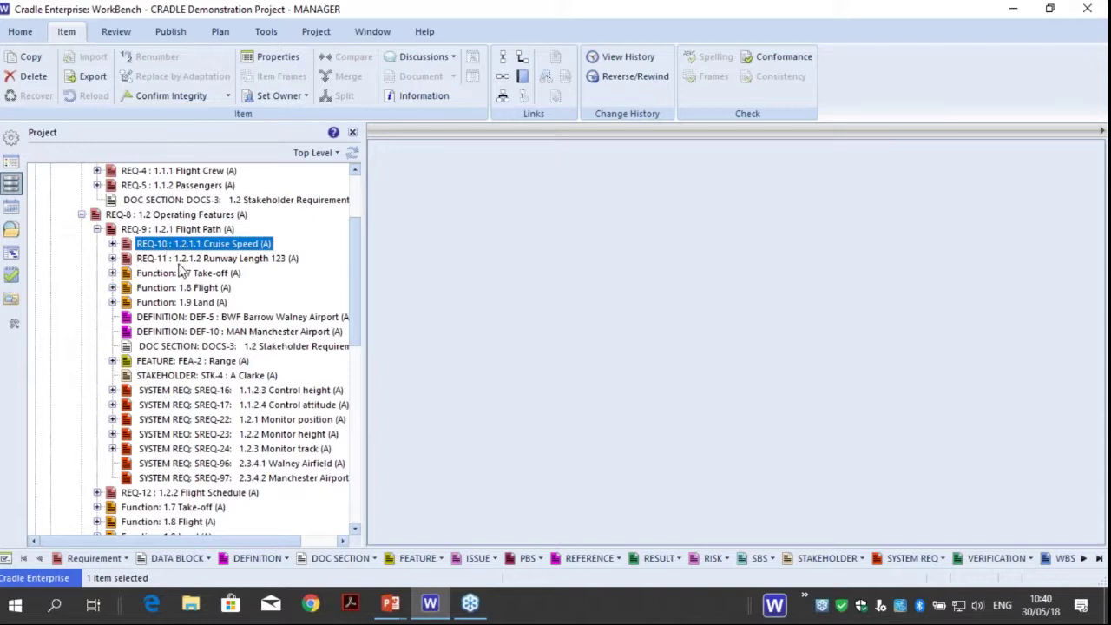
Open REQ-10 Cruise Speed and review the item types allowed for a new linked item, without creating one
double_click(126, 244)
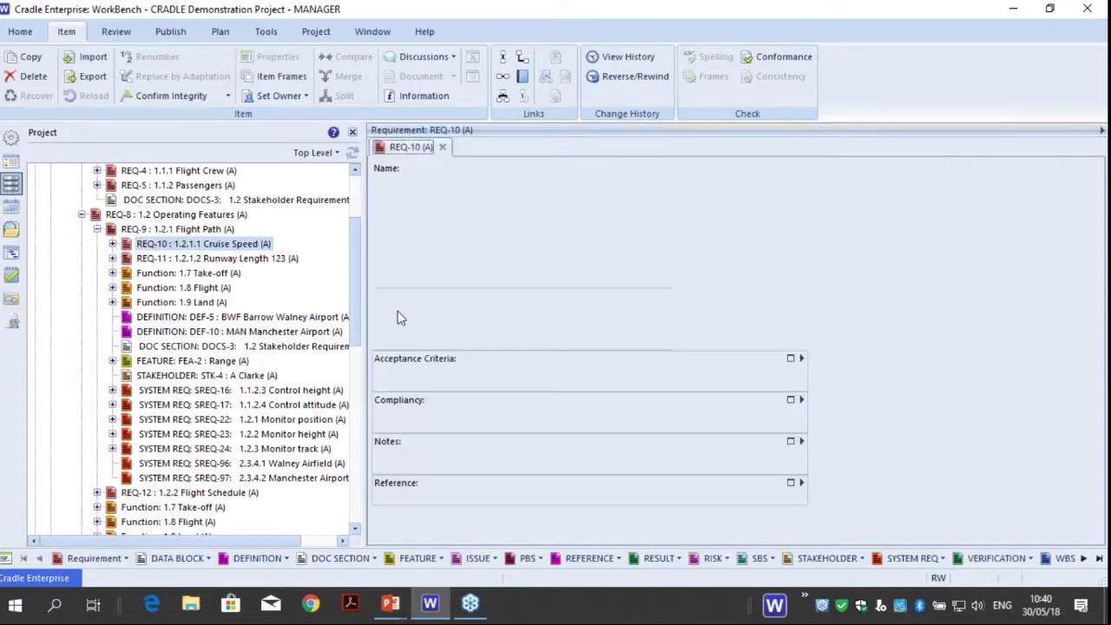
left_click(524, 65)
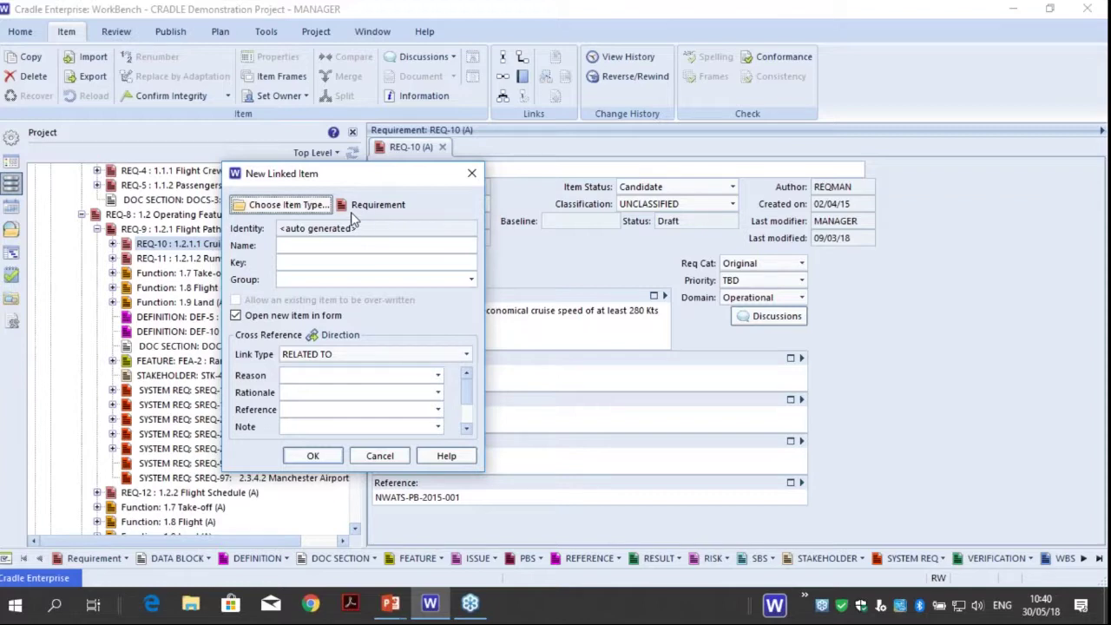
left_click(296, 213)
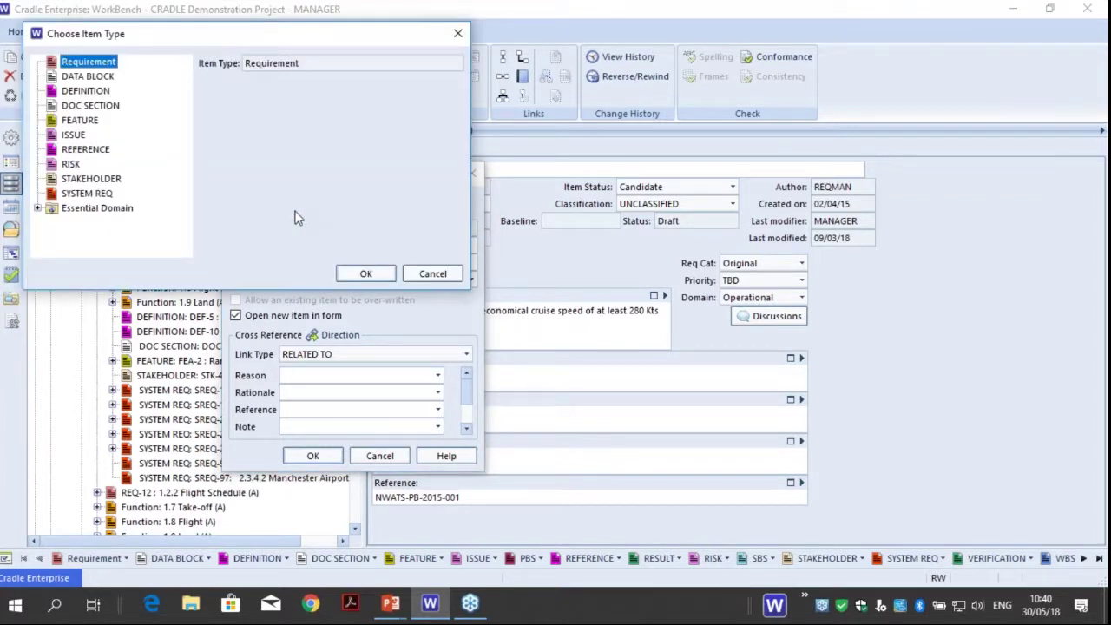
left_click(84, 194)
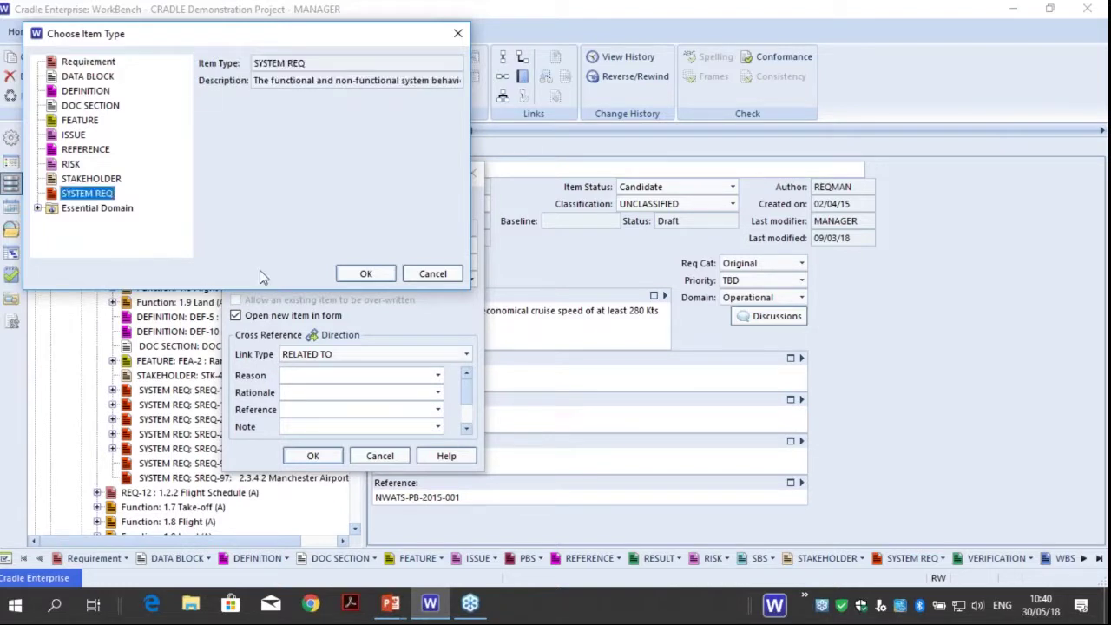
left_click(91, 179)
left_click(434, 274)
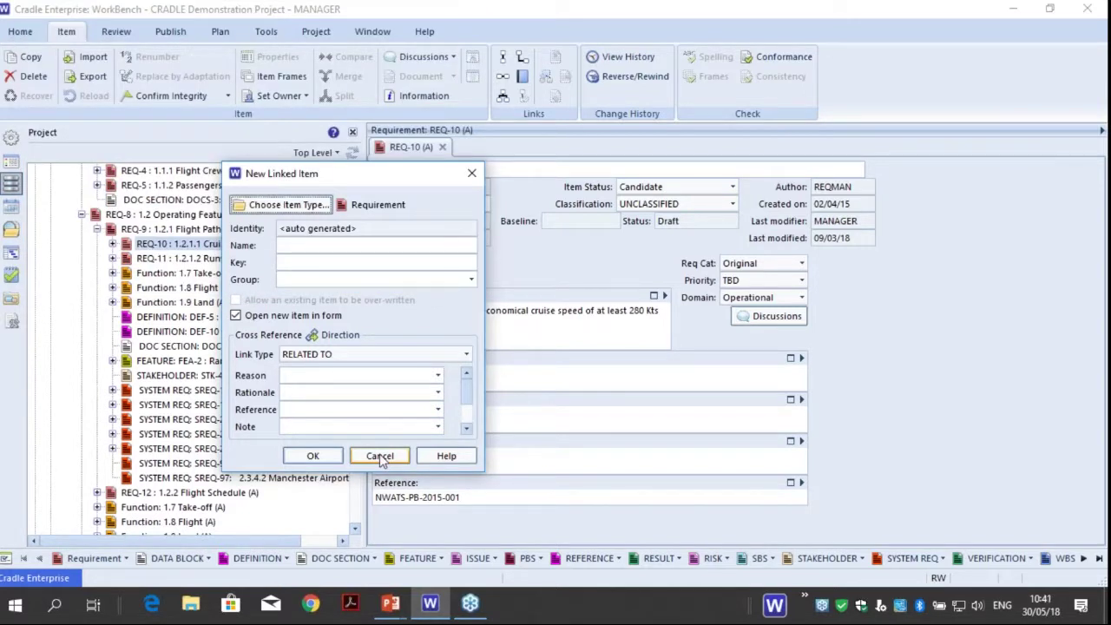
left_click(380, 456)
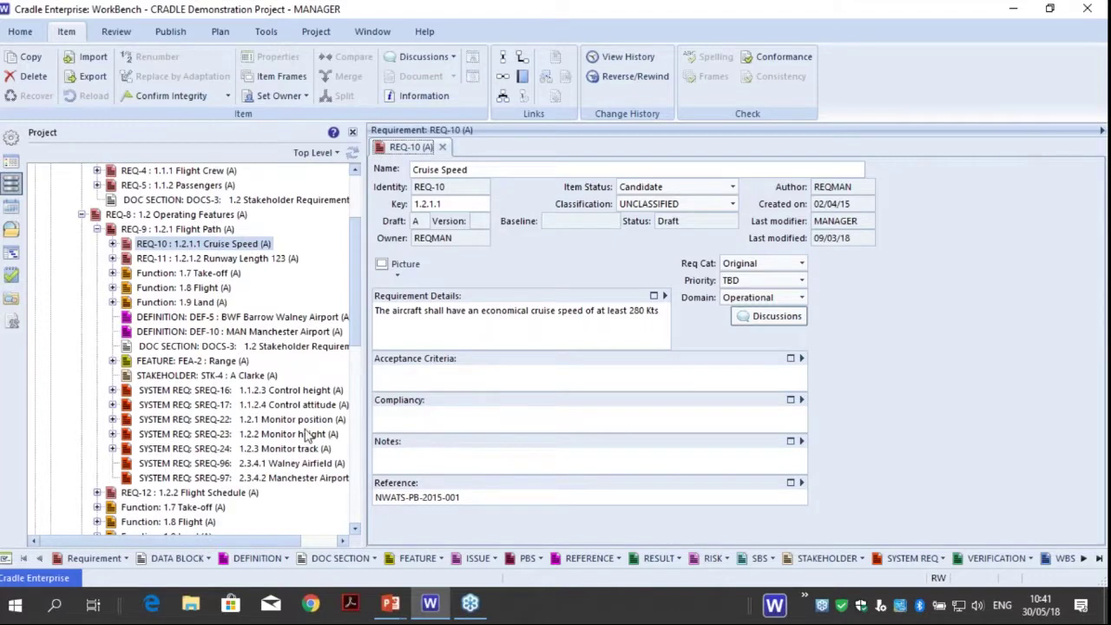
Select system requirement SREQ-17 Control attitude under REQ-9 Flight Path, widen the project tree and expand the requirement's linked items
left_click(98, 230)
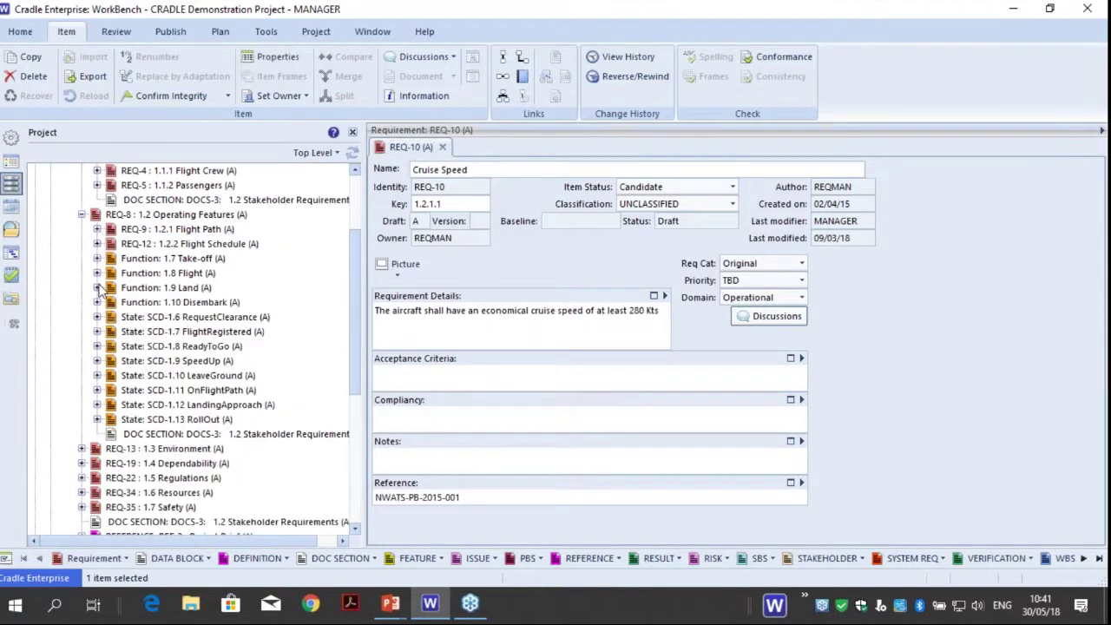
left_click(97, 229)
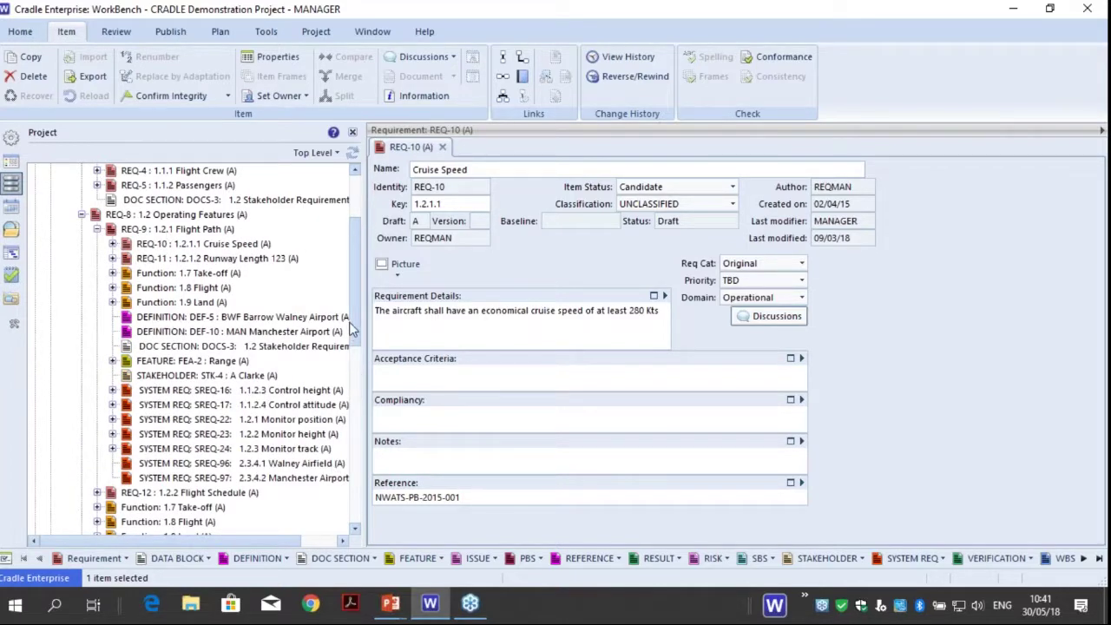
scroll(353, 322, "down", 2)
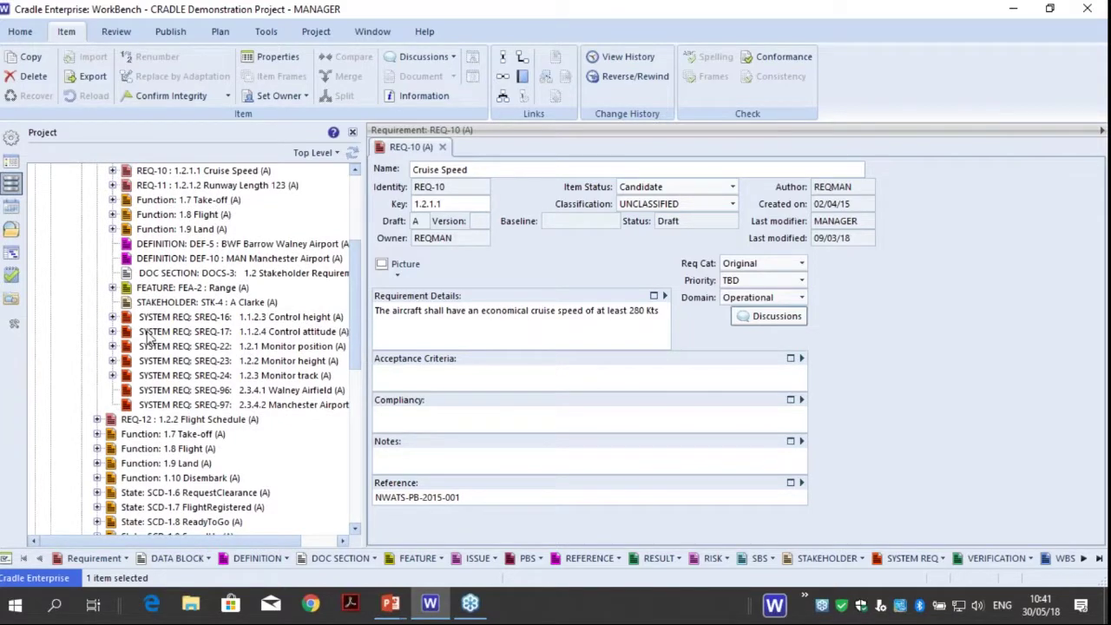
left_click(300, 333)
left_click_drag(365, 329, 381, 323)
scroll(380, 313, "up", 2)
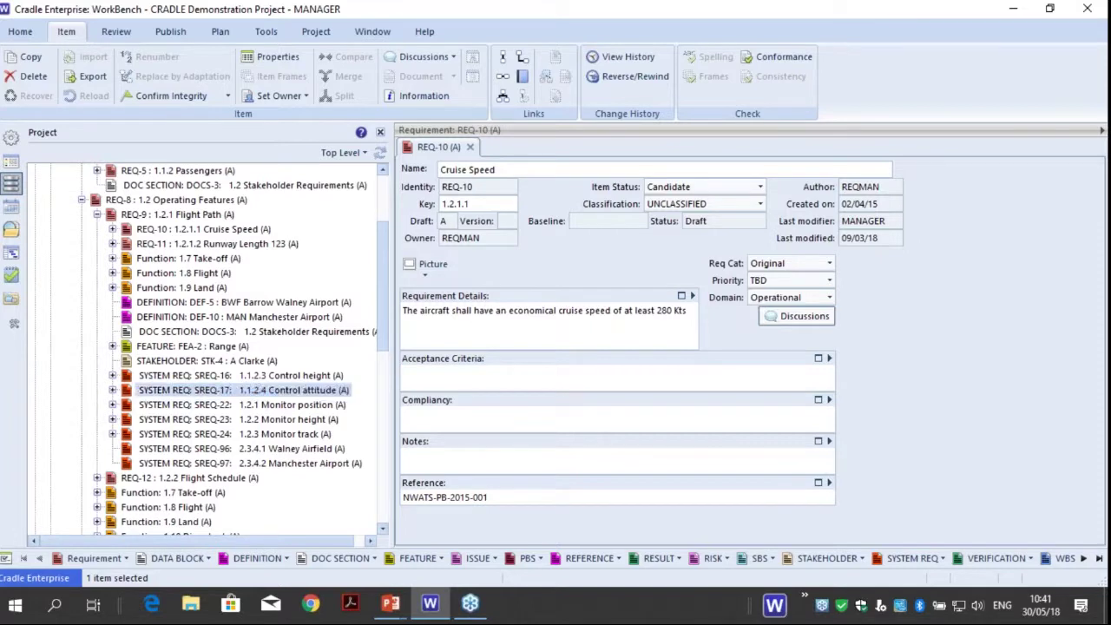
left_click(112, 389)
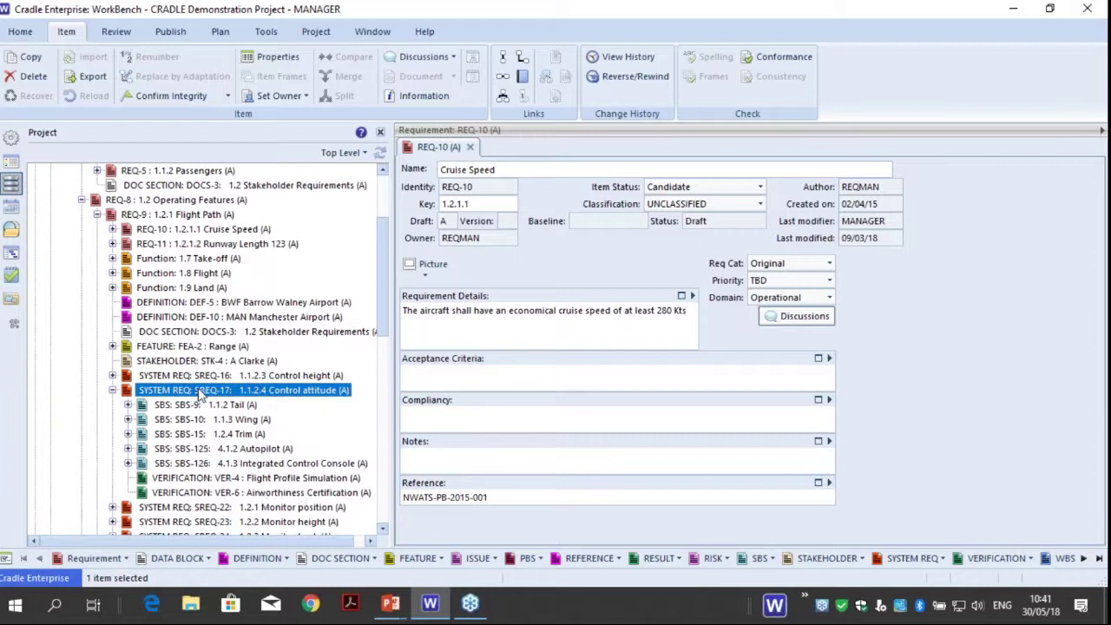
Start a new linked item from SREQ-17 Control attitude and enter the name VERIFICAÇÃO EM VOO
left_click(522, 59)
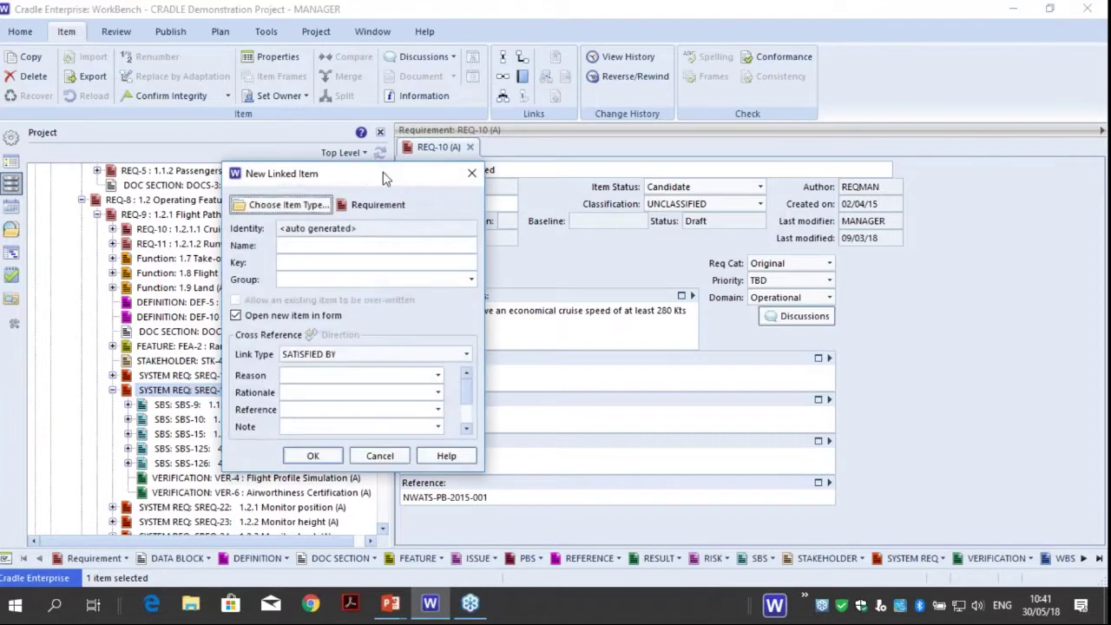
left_click_drag(399, 169, 595, 129)
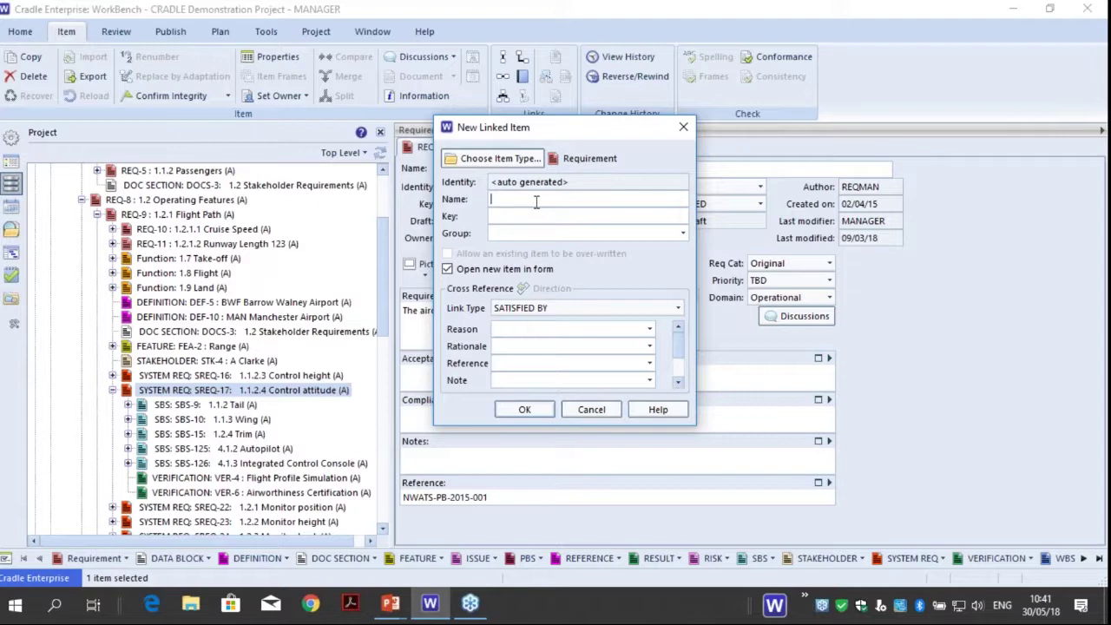
type("E")
type("RIFICATIO")
type(" EM ")
type("VOO")
Change the new linked item's type to VERIFICATION and re-enter its name as VERIFICAÇÃO EM VOO
left_click(526, 162)
left_click(97, 206)
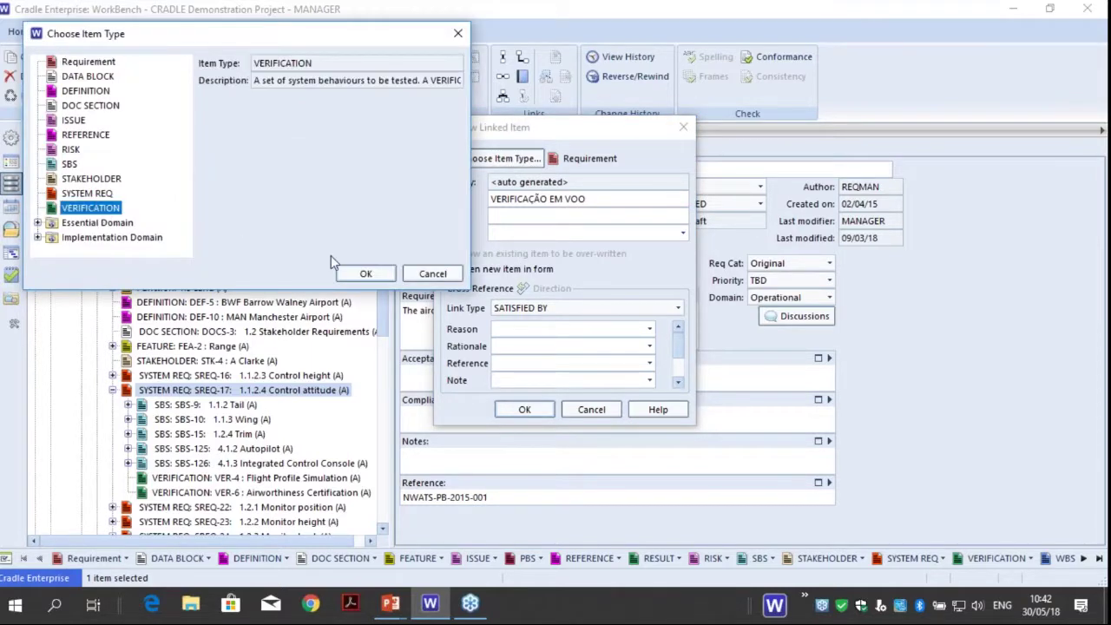
left_click(365, 272)
left_click(531, 198)
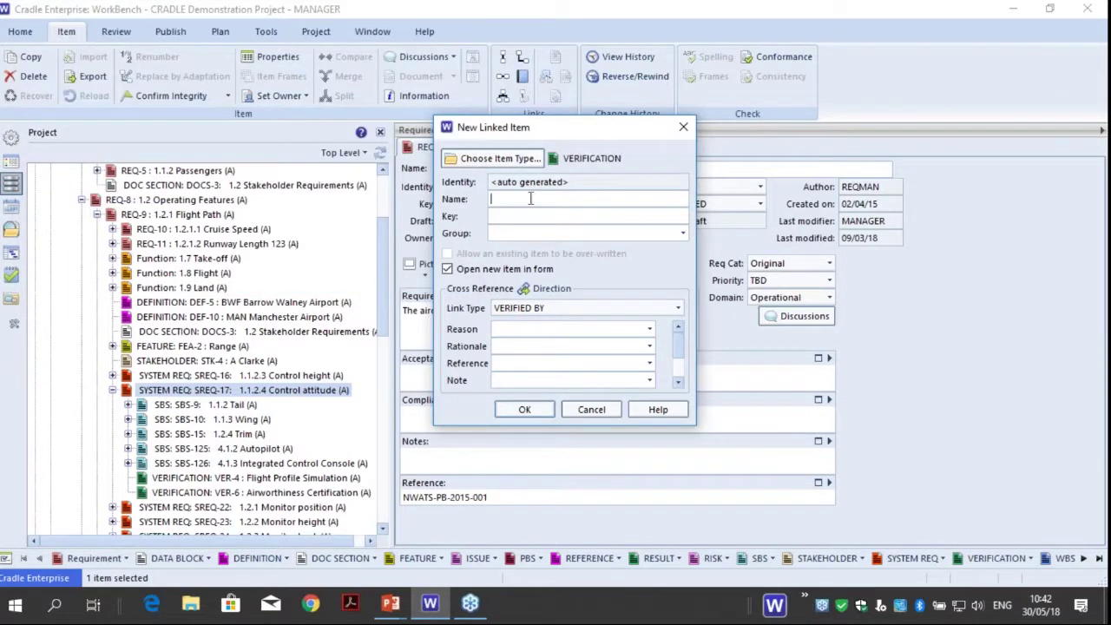
type("VERIFICAÇÃO EM VOO")
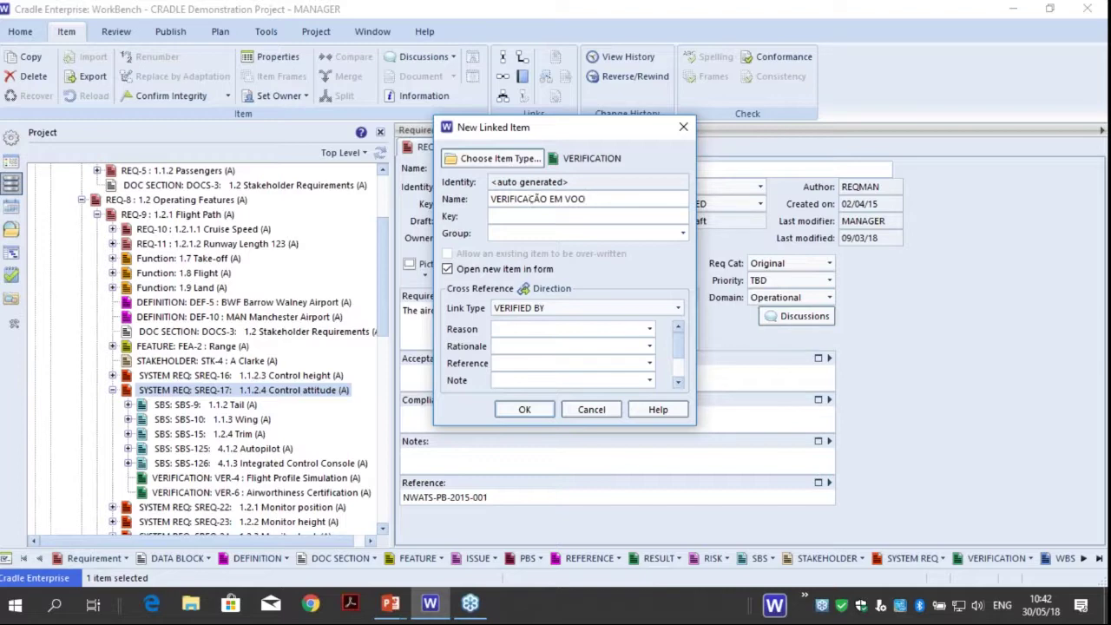
Use the VERIFIED BY link type with its original direction to create the linked verification VERIFICAÇÃO EM VOO under SREQ-17 Control attitude
left_click(523, 311)
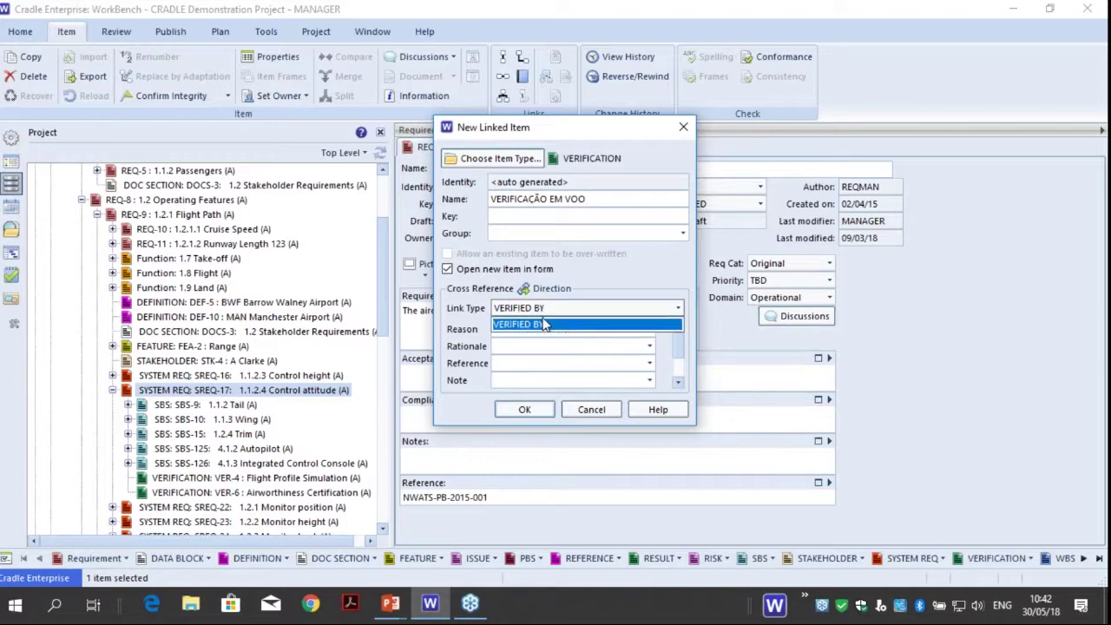
left_click(540, 324)
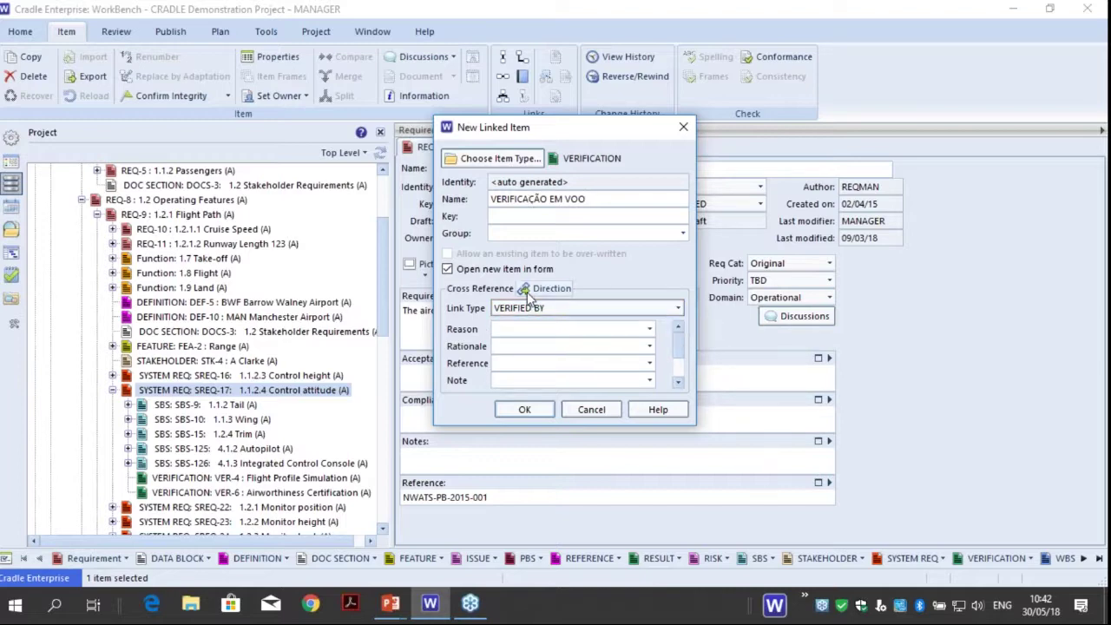
left_click(531, 294)
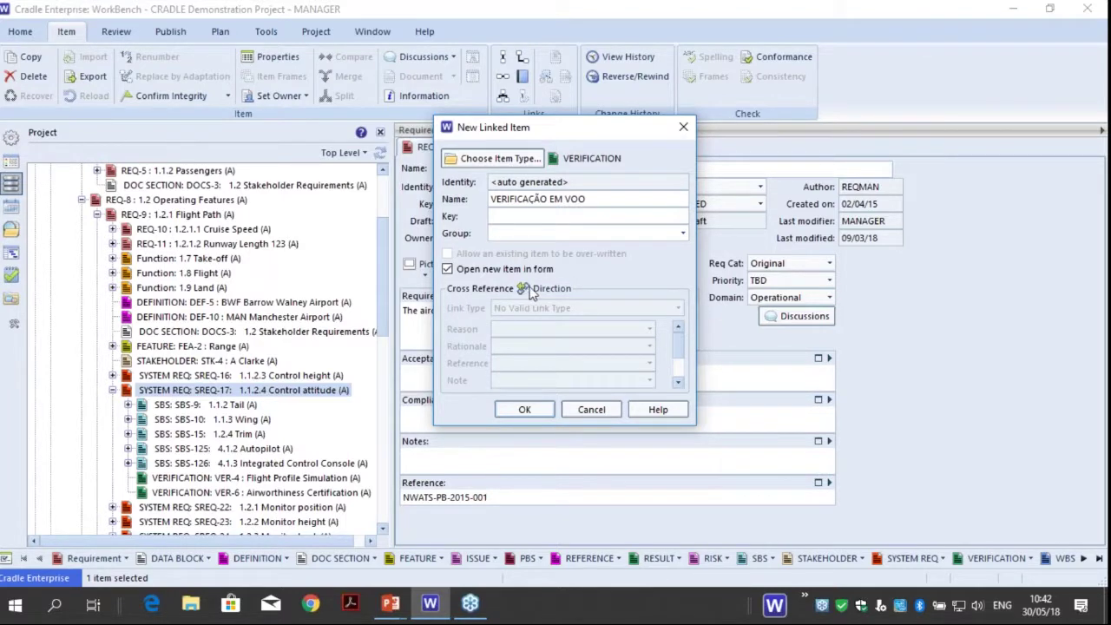
left_click(532, 292)
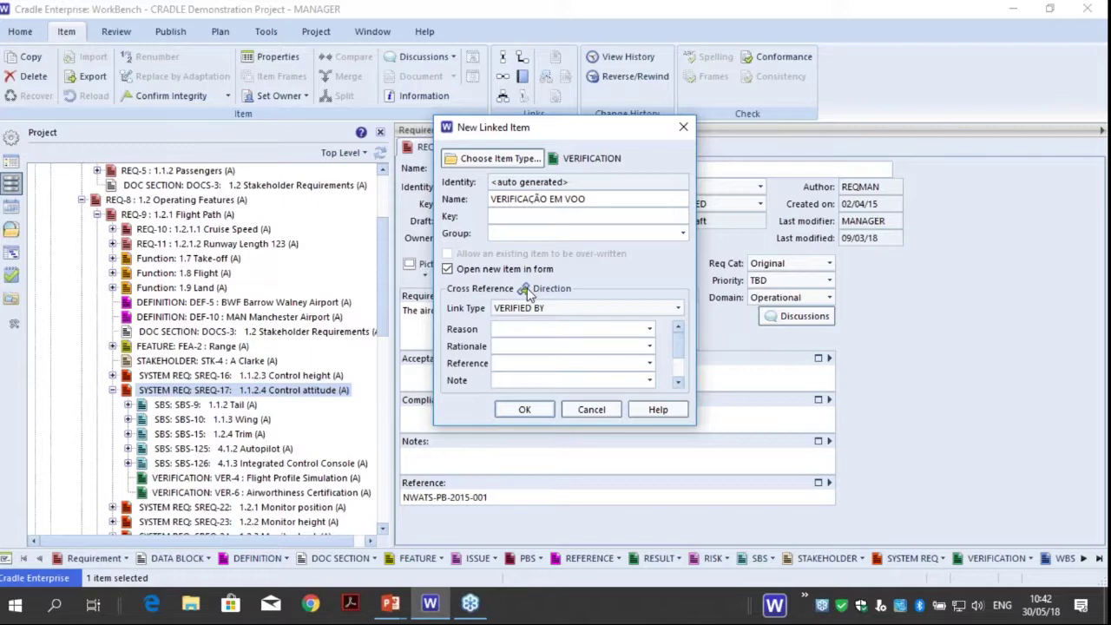
left_click(524, 409)
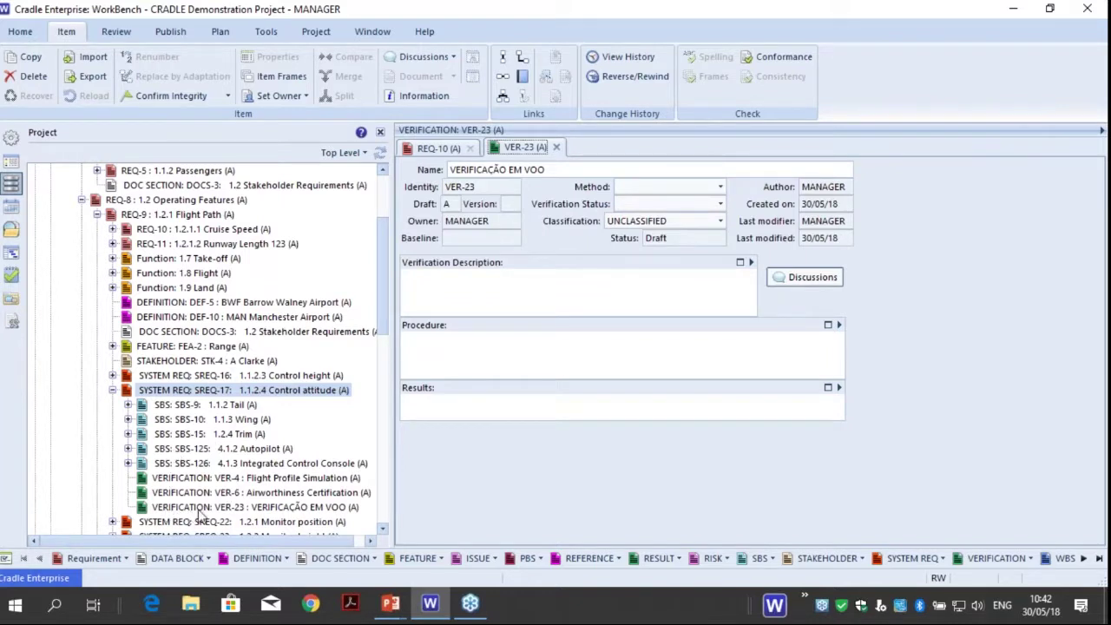
Inspect the VERIFICAÇÃO EM VOO verification alongside its parent SREQ-17 and close the verification's form
left_click(167, 510)
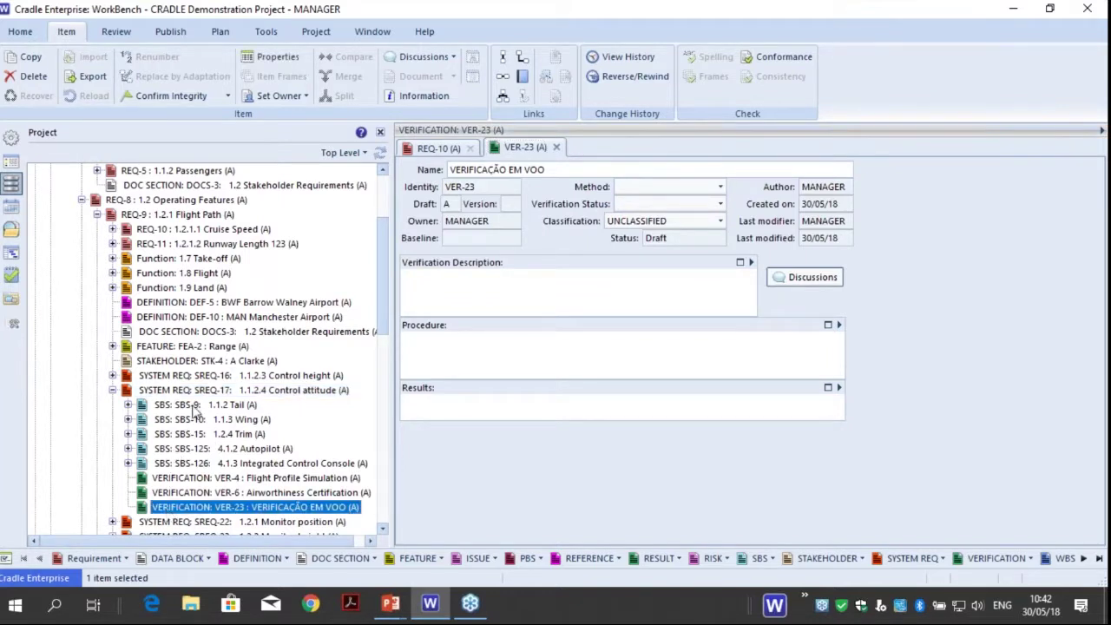
left_click(197, 390)
left_click(230, 510)
left_click(531, 282)
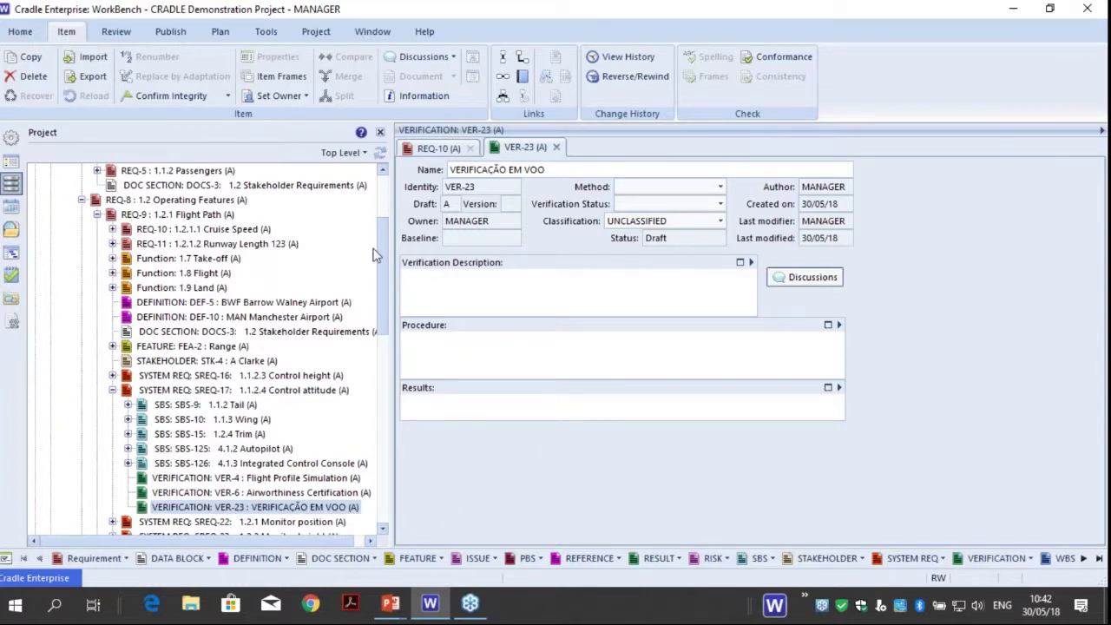
left_click(525, 342)
left_click(558, 147)
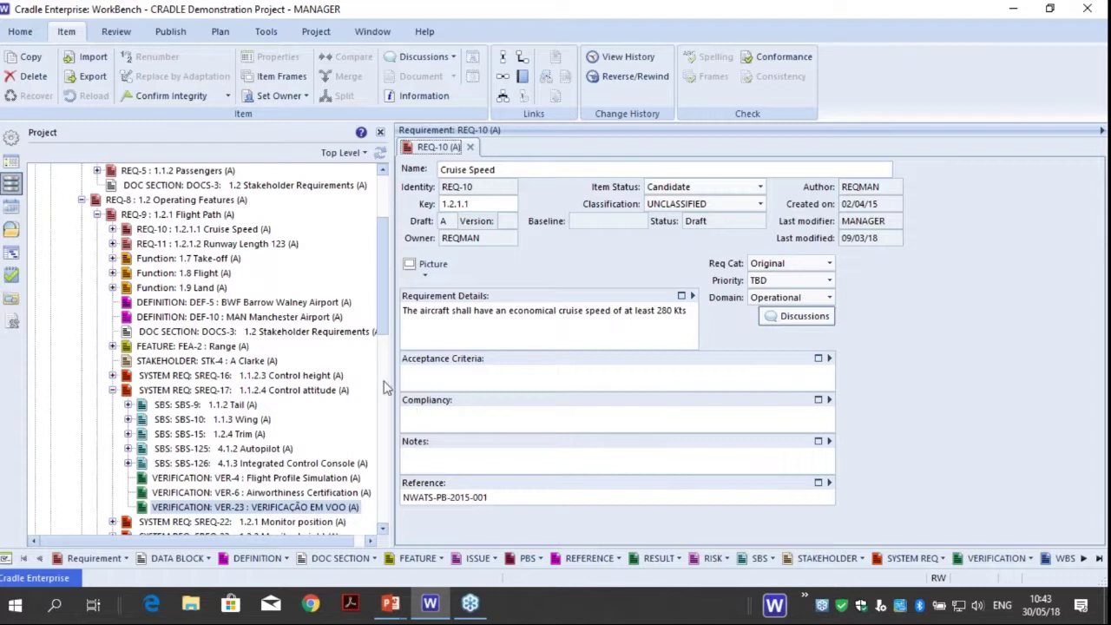
Collapse the expanded requirement branches REQ-8, REQ-3, REQ-2 and REQ-1 in the project tree
left_click(81, 200)
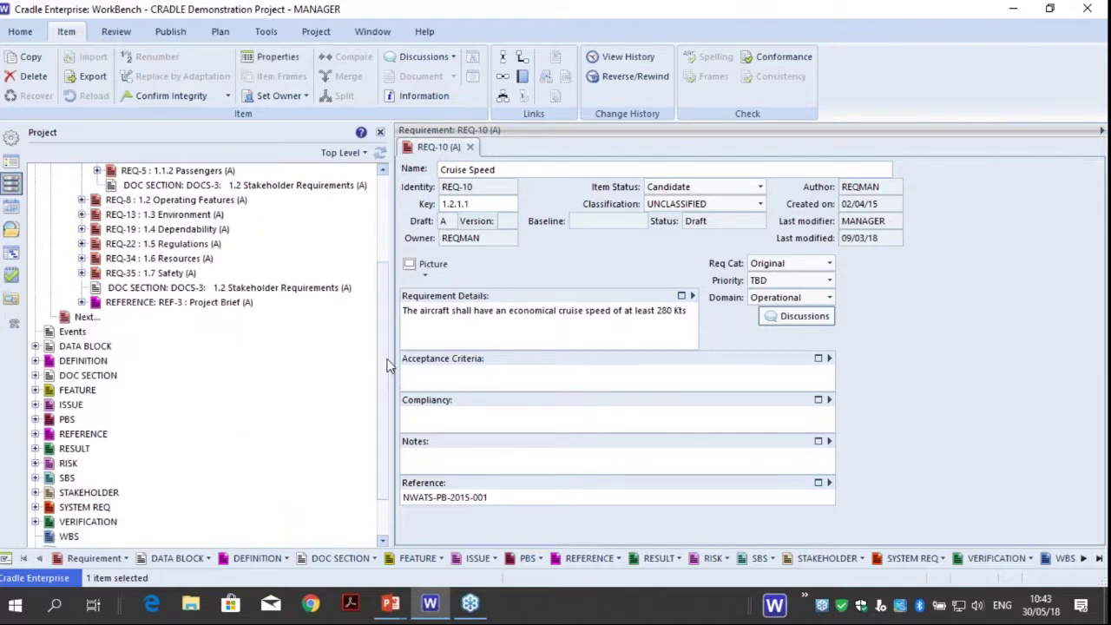
left_click_drag(388, 366, 385, 269)
left_click(82, 273)
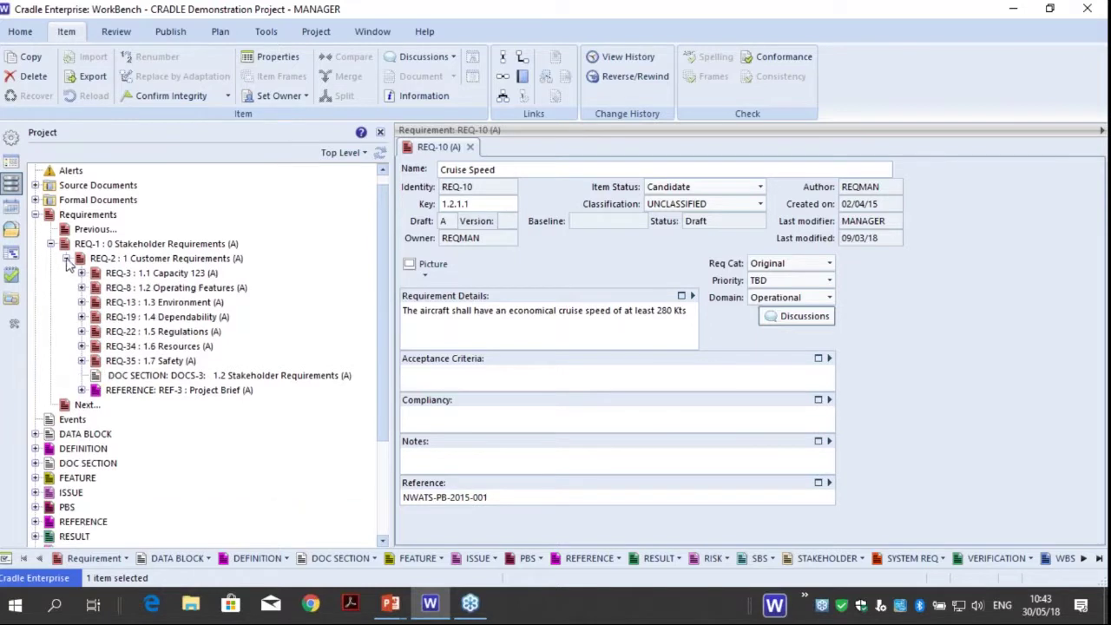
left_click(66, 258)
left_click(51, 245)
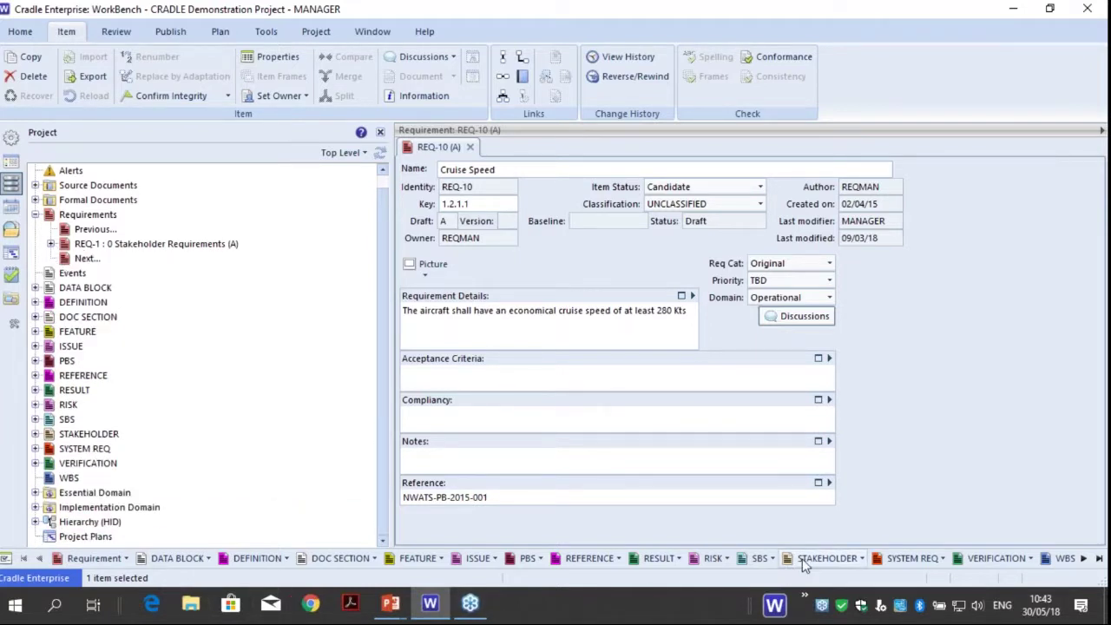
Run the STAKEHOLDER - All query, close the REQ-10 form and display the stakeholders in tree style
left_click(829, 558)
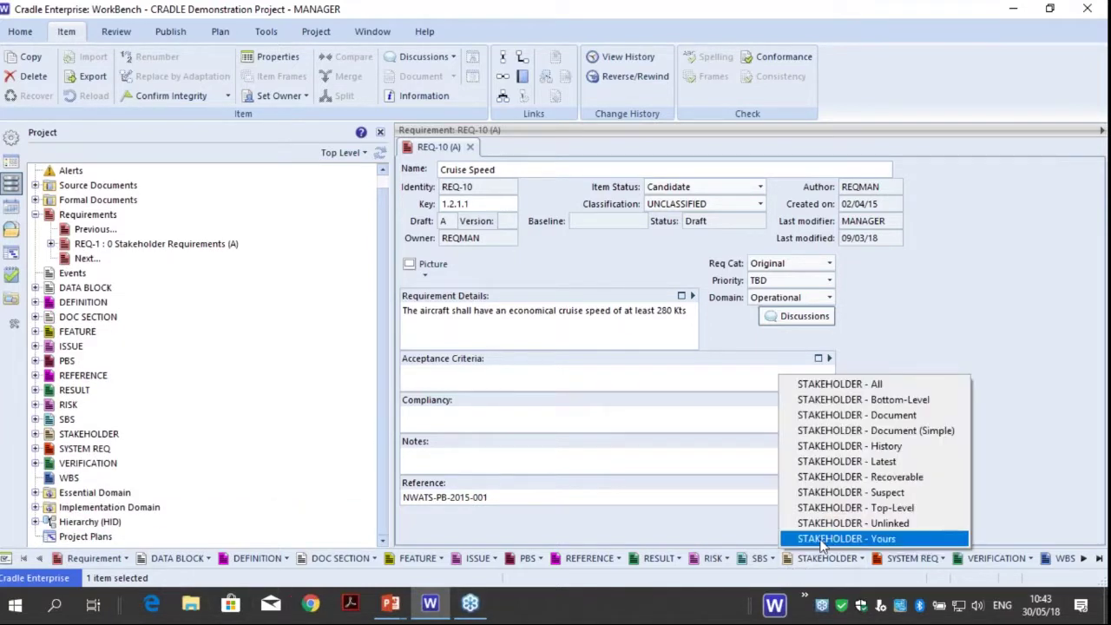
left_click(905, 382)
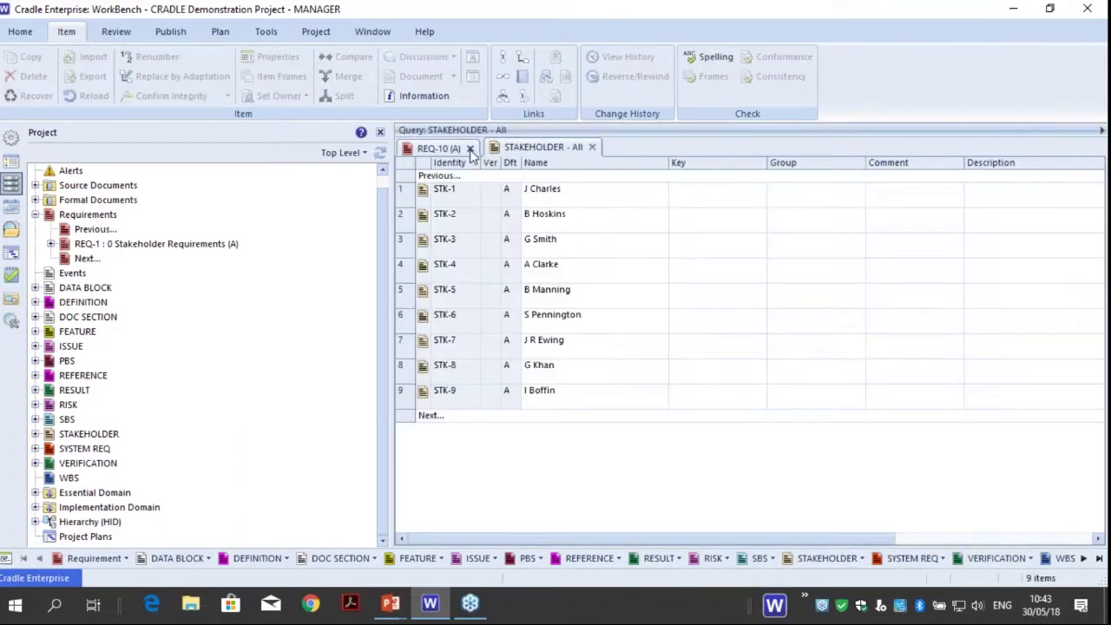
left_click(470, 148)
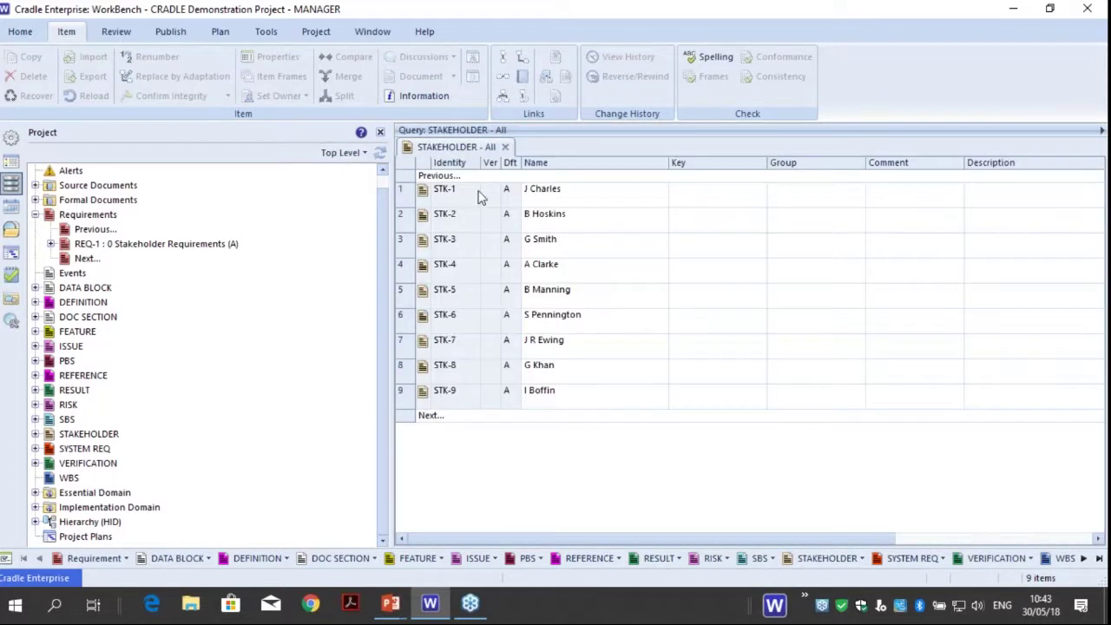
left_click(20, 31)
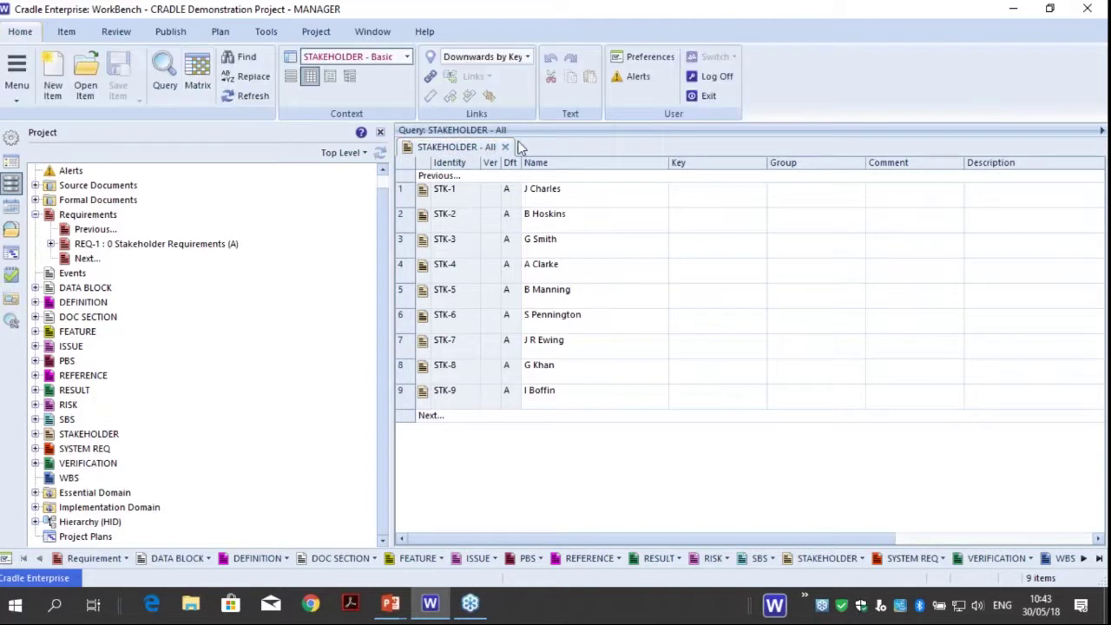
left_click(348, 78)
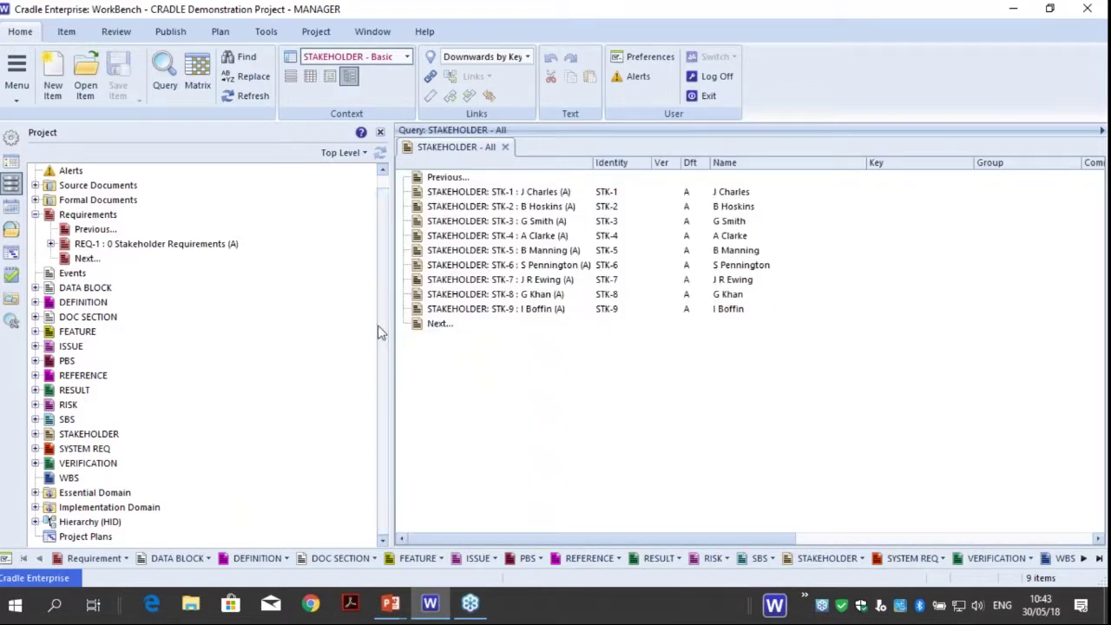
Expand REQ-1 and REQ-2 and start a cross reference from stakeholders STK-1 and STK-3 to REQ-8 Operating Features
left_click(50, 243)
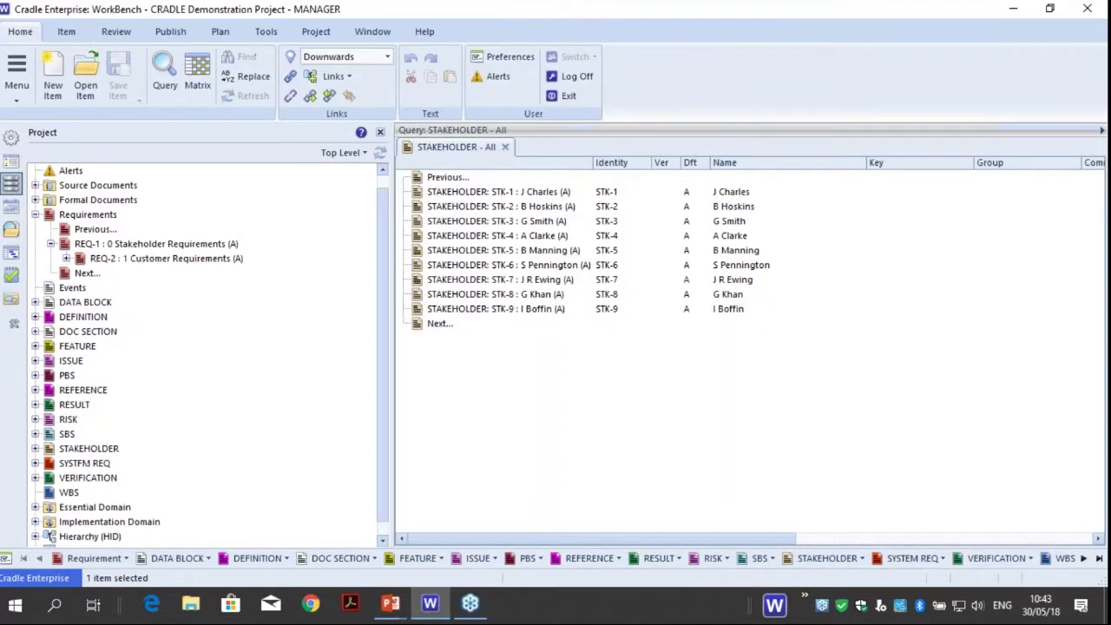
left_click(66, 259)
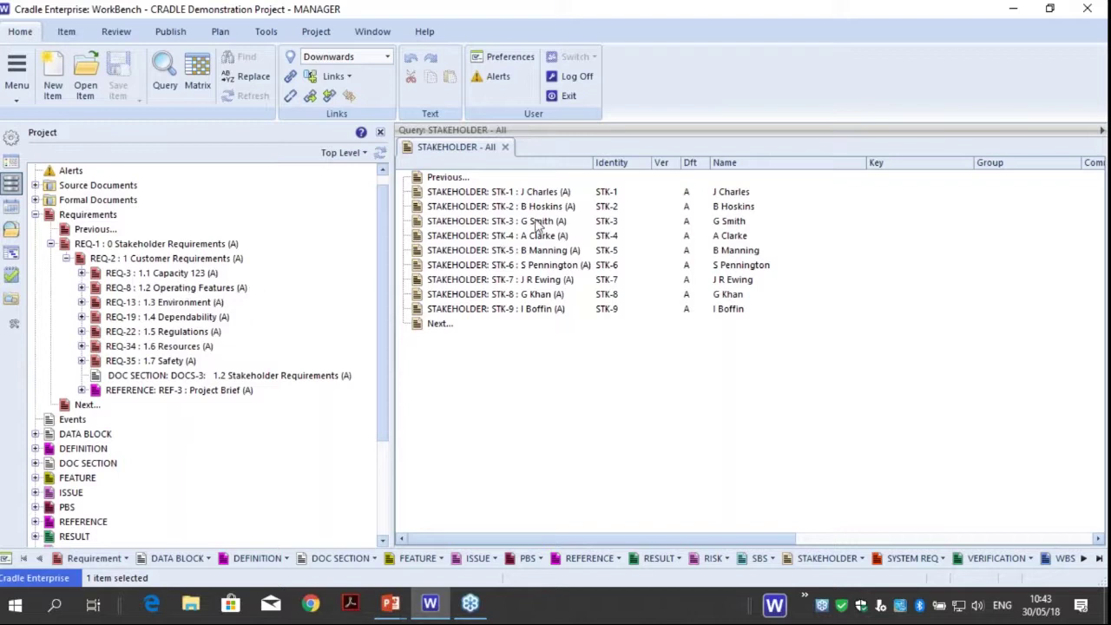
left_click(538, 195)
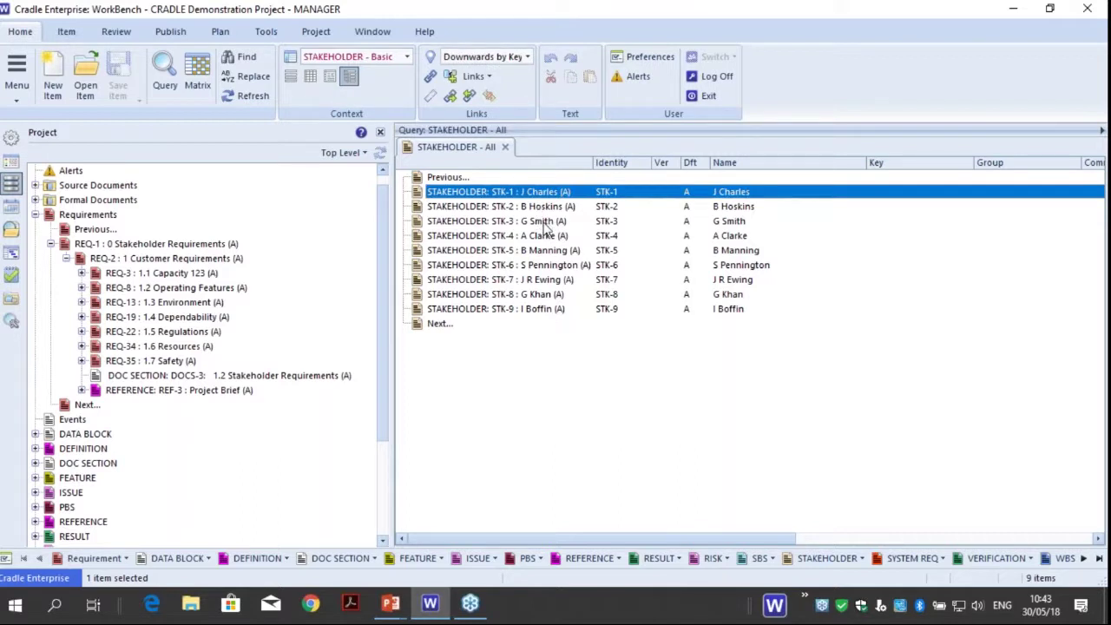
left_click(539, 221, "ctrl")
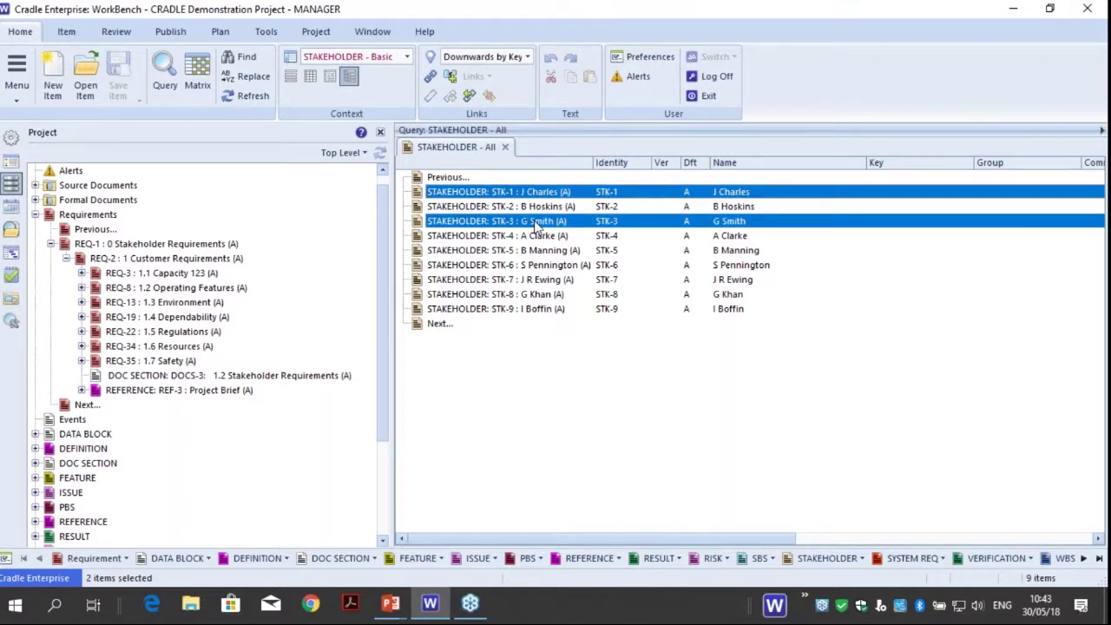
left_click_drag(538, 226, 189, 295)
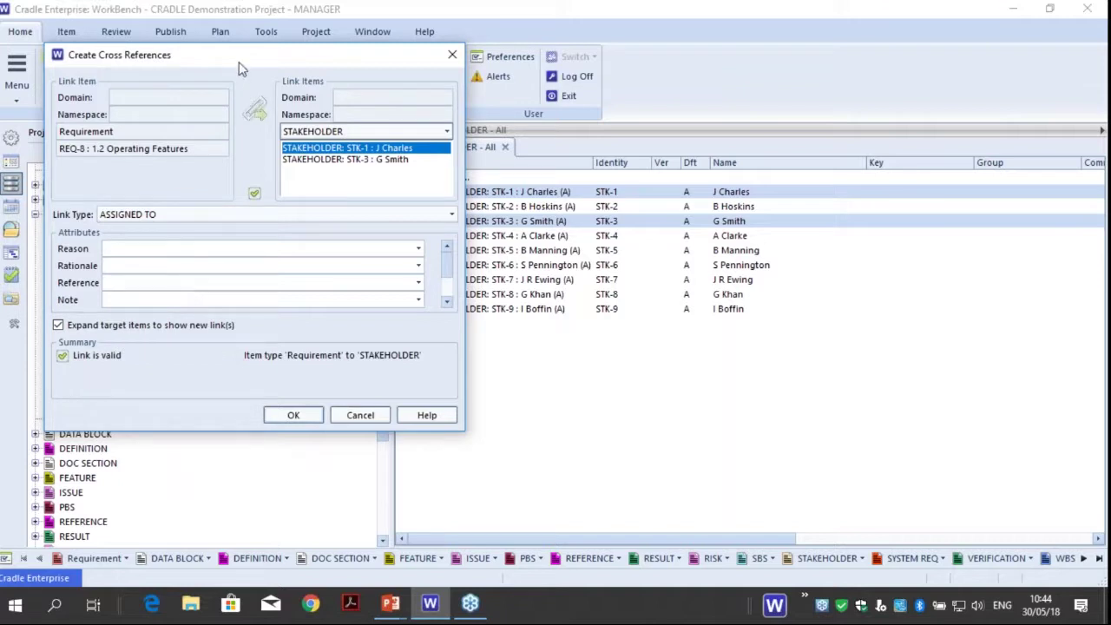
Create the ASSIGNED TO cross references between REQ-8 and both stakeholders, with the link's Reference attribute set to Responsável
left_click_drag(263, 70, 565, 116)
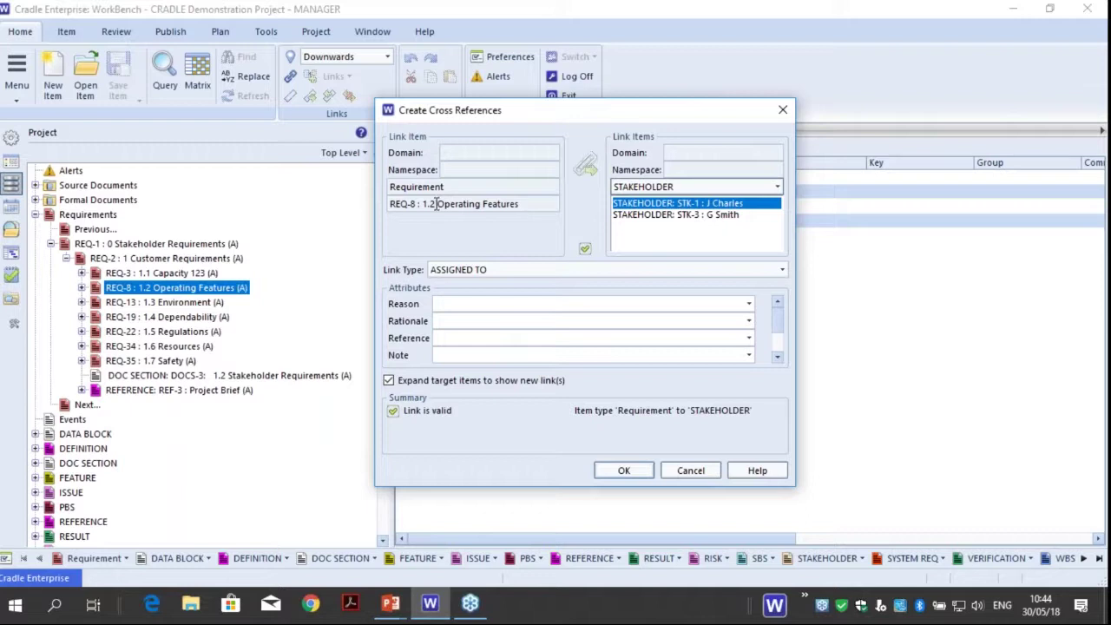
left_click_drag(436, 204, 518, 204)
left_click(392, 205)
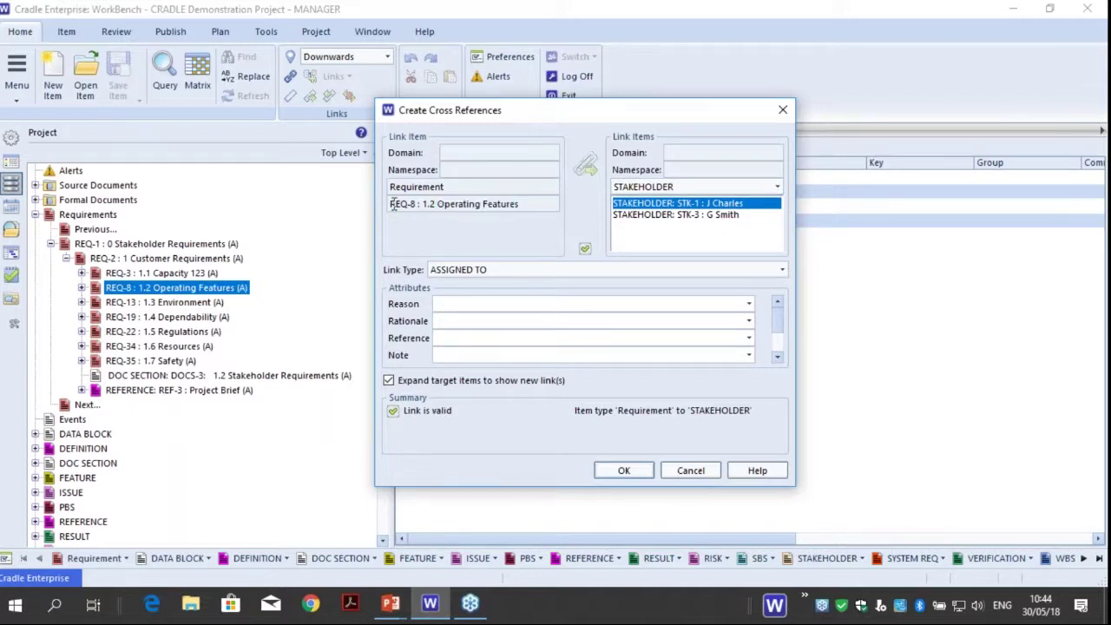
left_click_drag(392, 205, 530, 211)
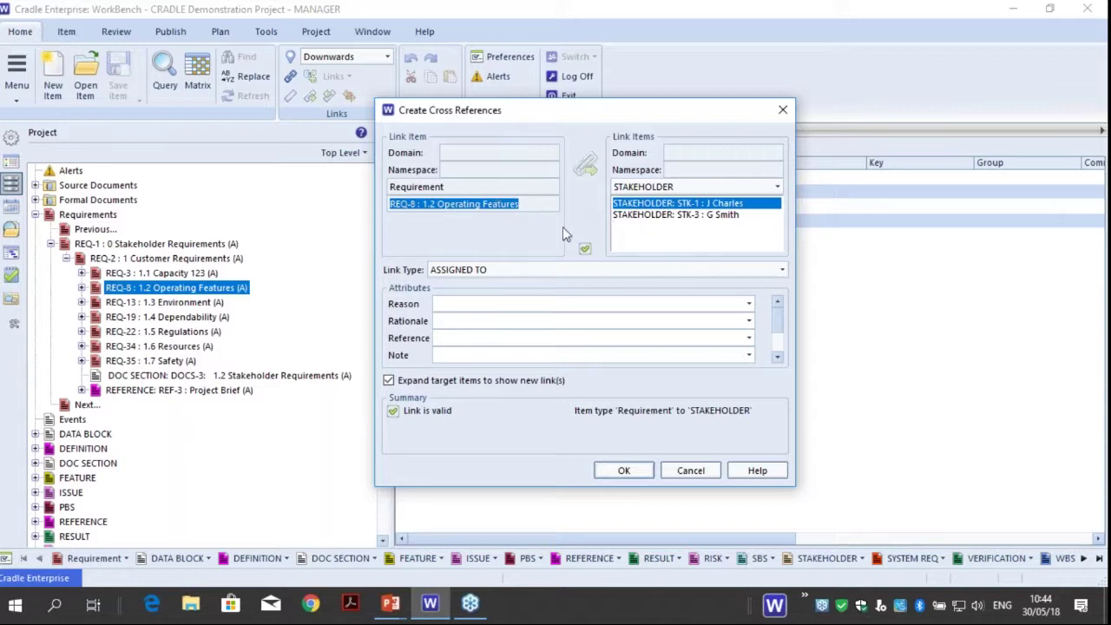
left_click(508, 271)
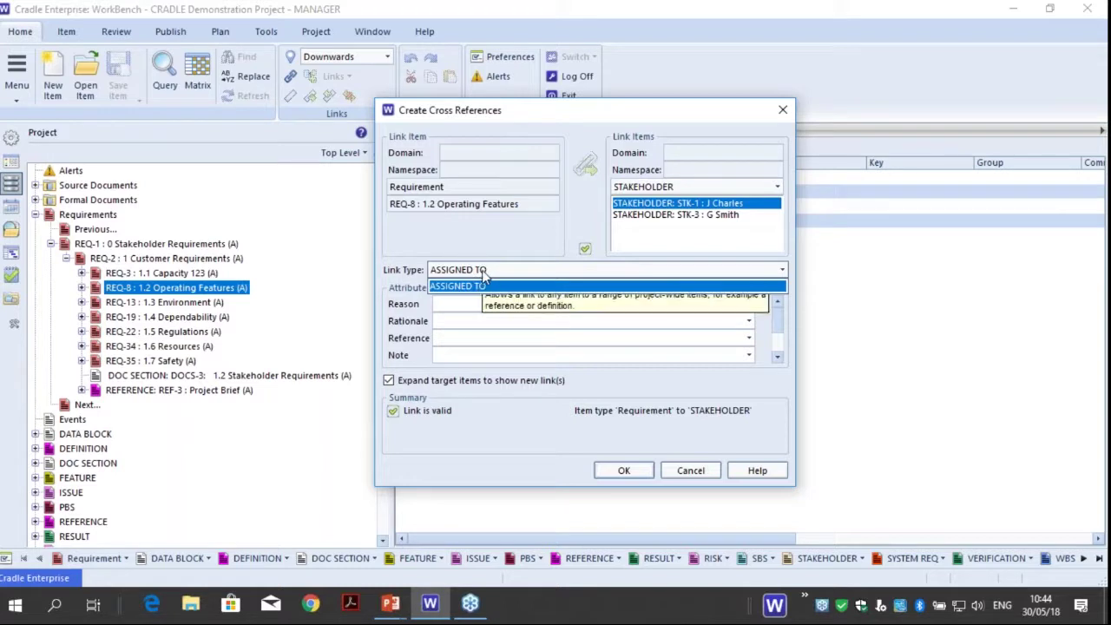
left_click(498, 269)
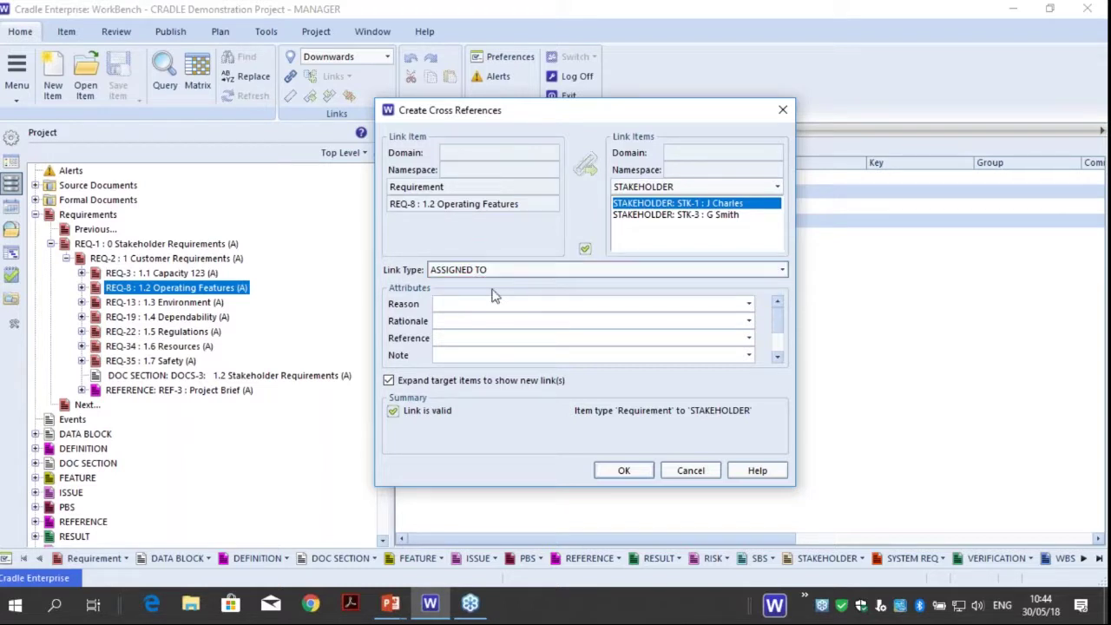
left_click(490, 340)
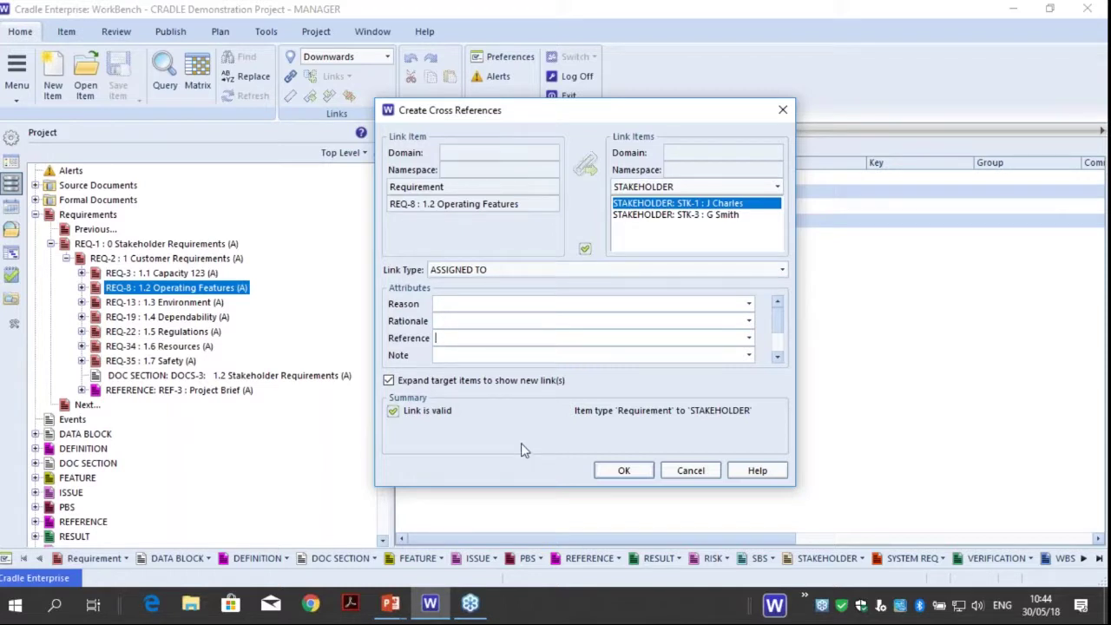
type("Responsávels")
key("BackSpace")
key("BackSpace")
type("l")
left_click(626, 473)
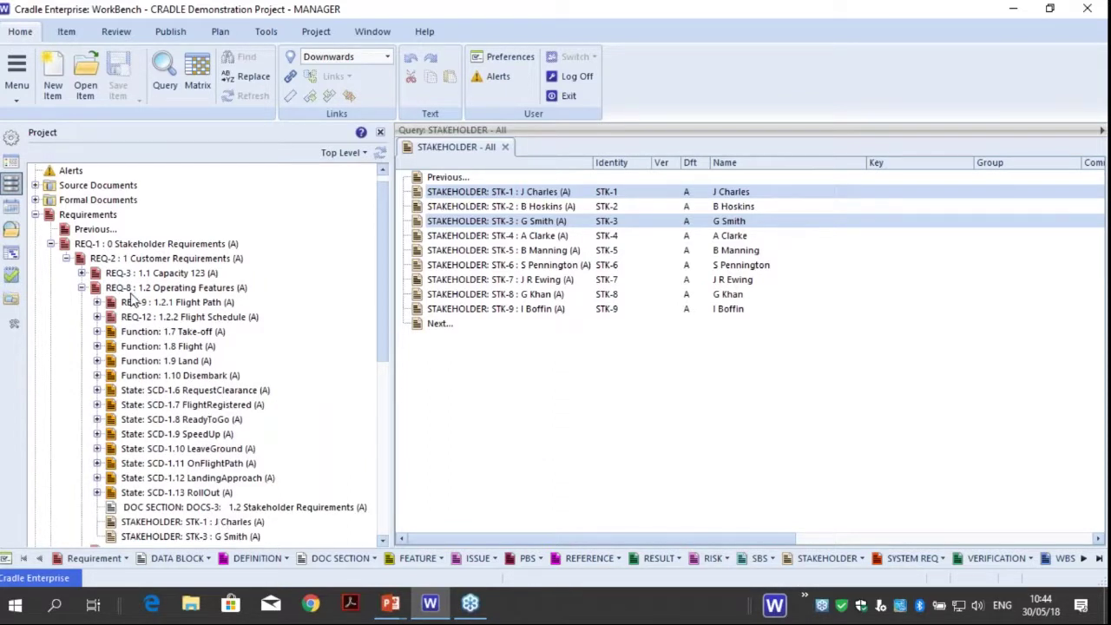
Check the linked stakeholders STK-1 and STK-3 under REQ-8 Operating Features and collapse the requirement
left_click(193, 523)
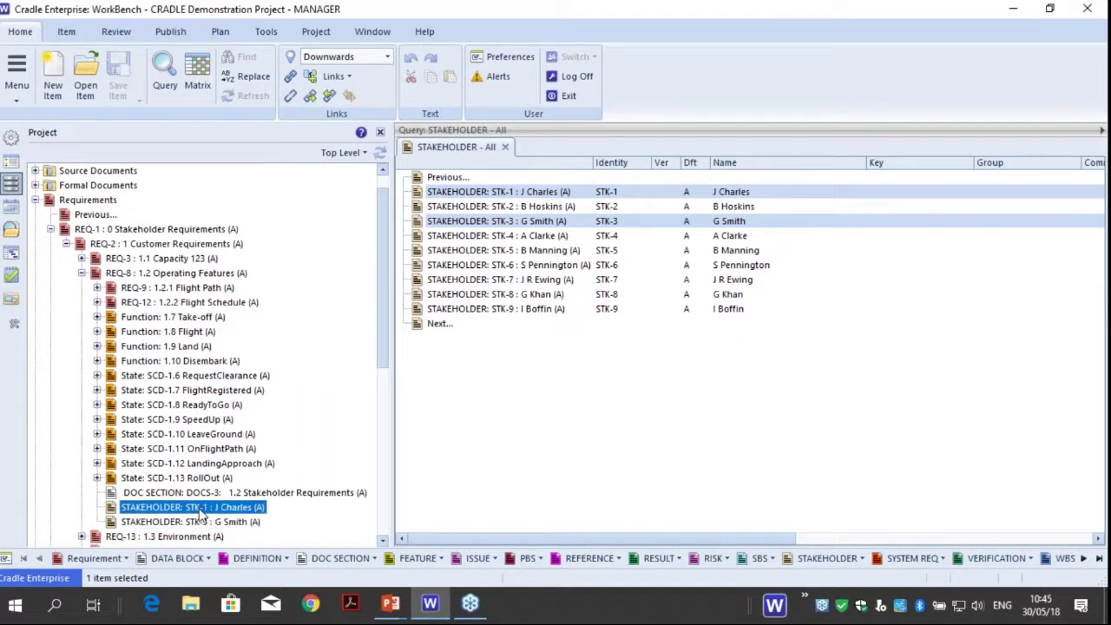
left_click(82, 272)
left_click(531, 398)
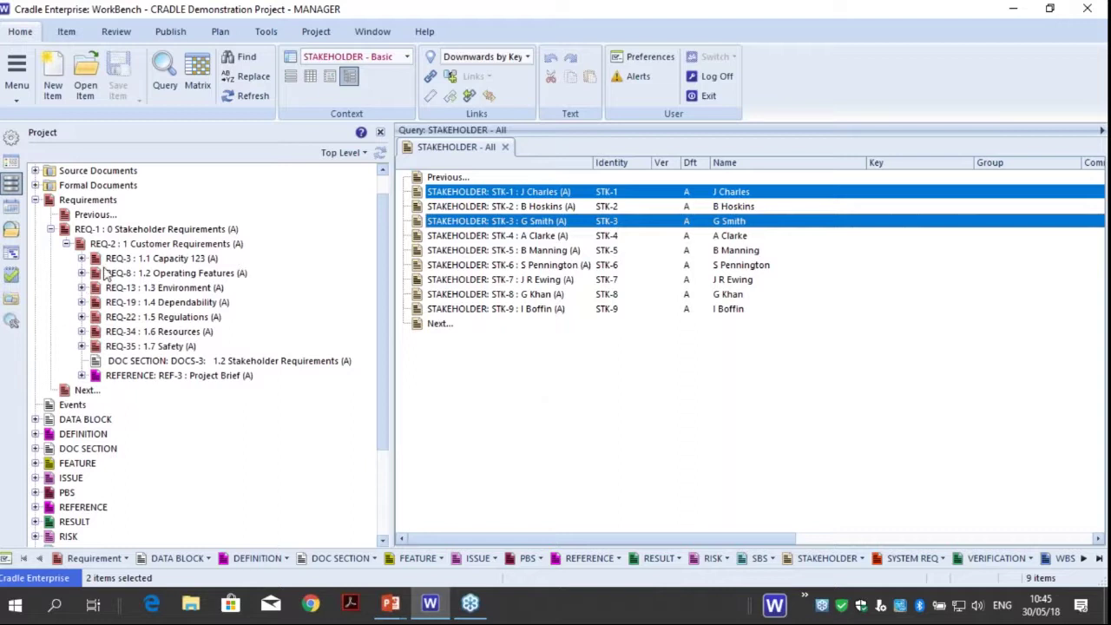
Mark stakeholder STK-4 with Make Link To and move the selection to STK-5
left_click(503, 236)
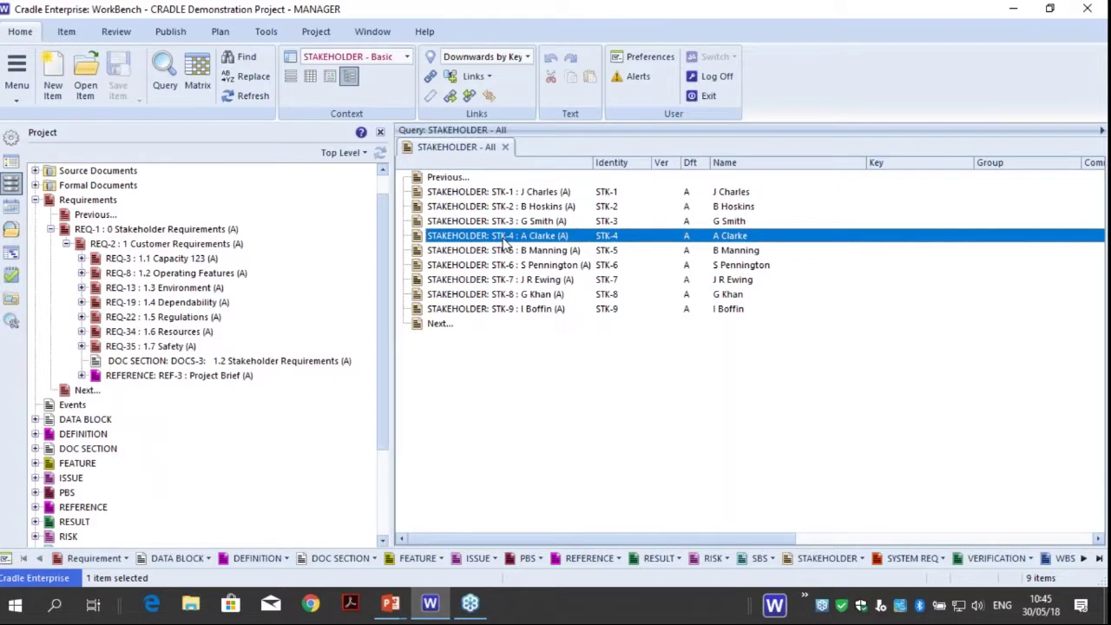
right_click(504, 242)
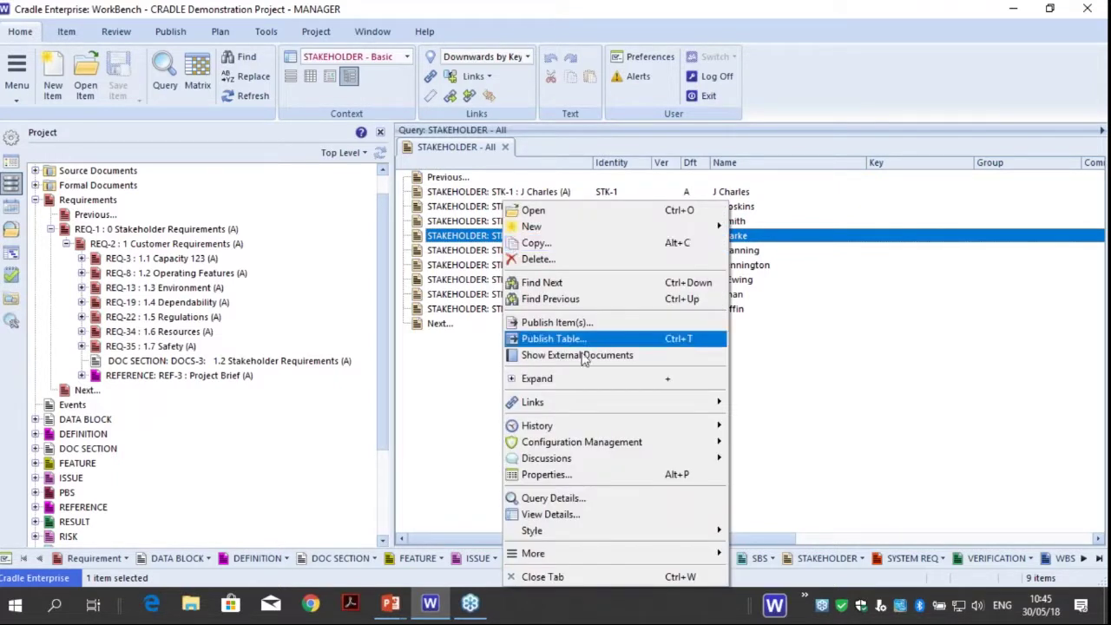
mouse_move(611, 409)
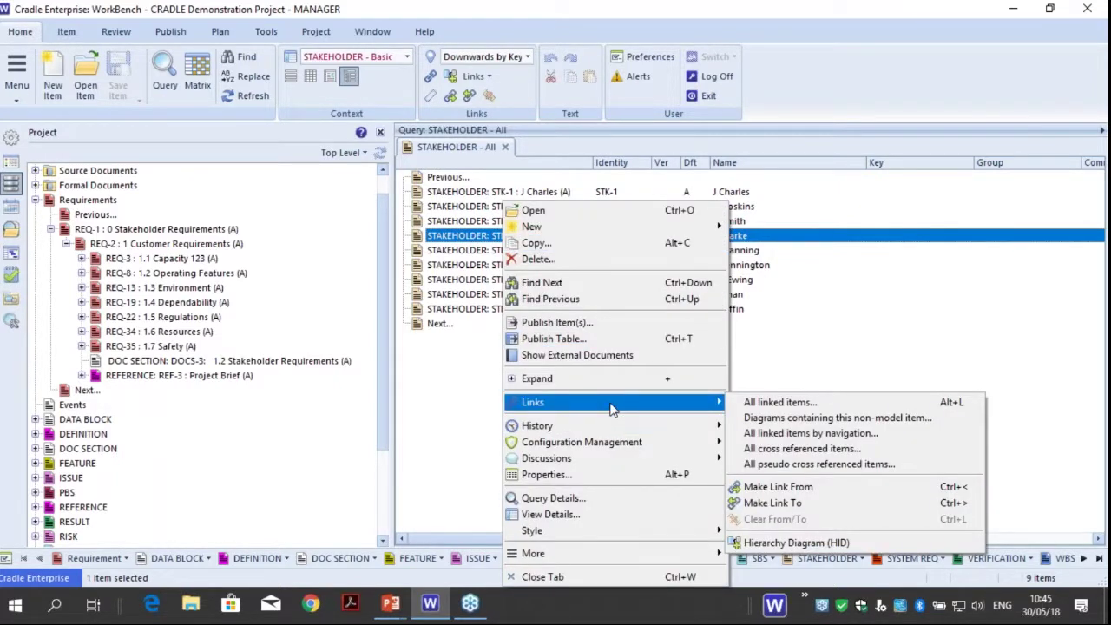
left_click(809, 512)
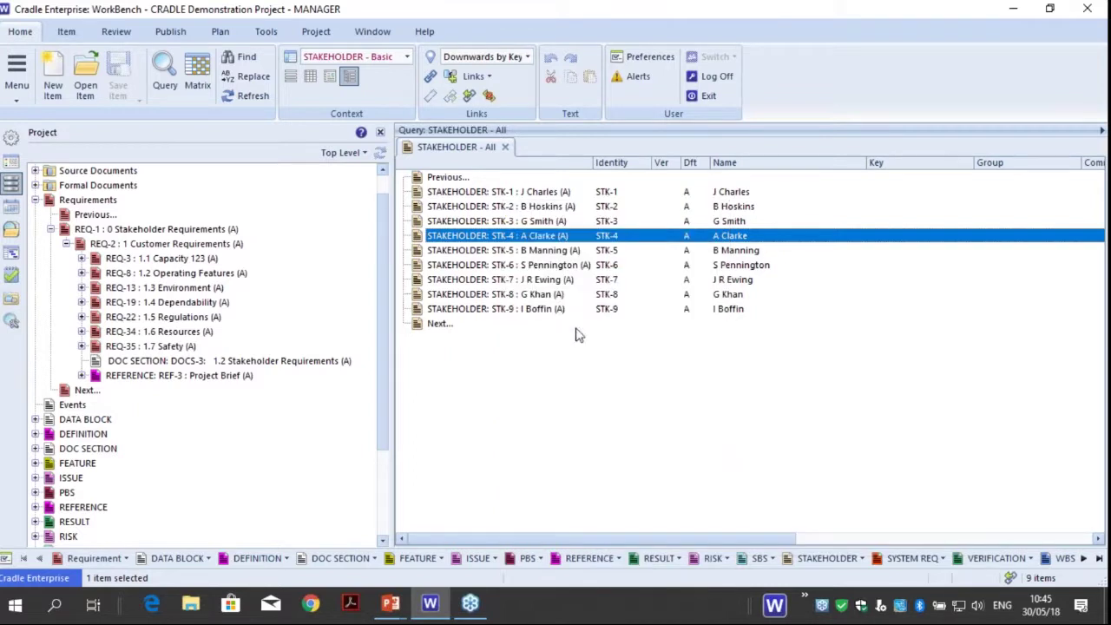
left_click(538, 251)
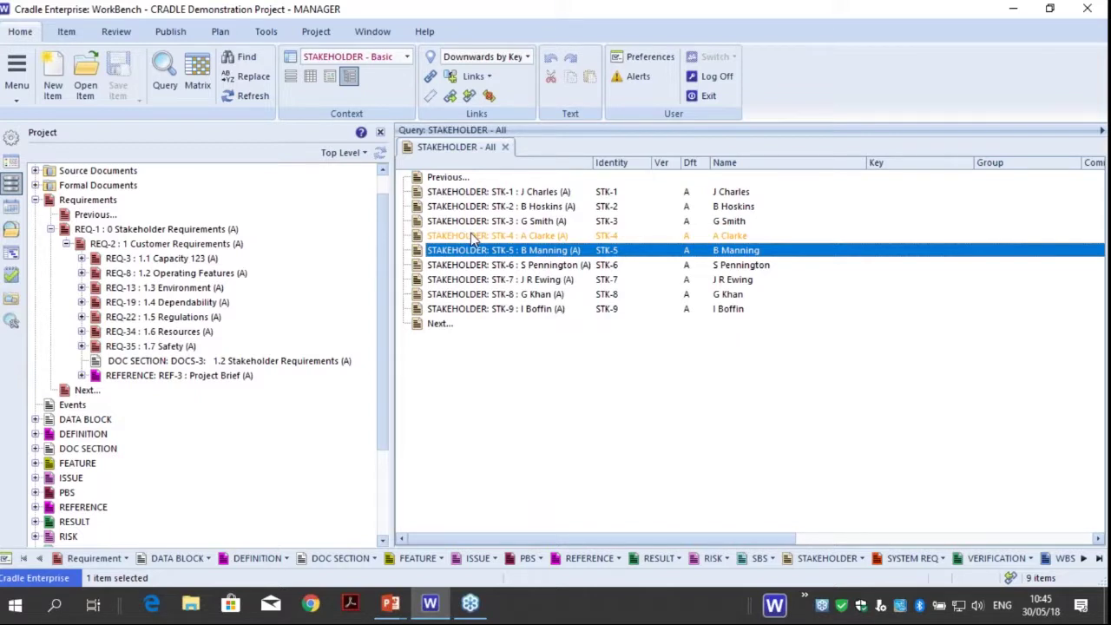
Create an ASSIGNED TO cross reference from REQ-35 Safety to the marked stakeholder STK-4
left_click(163, 289)
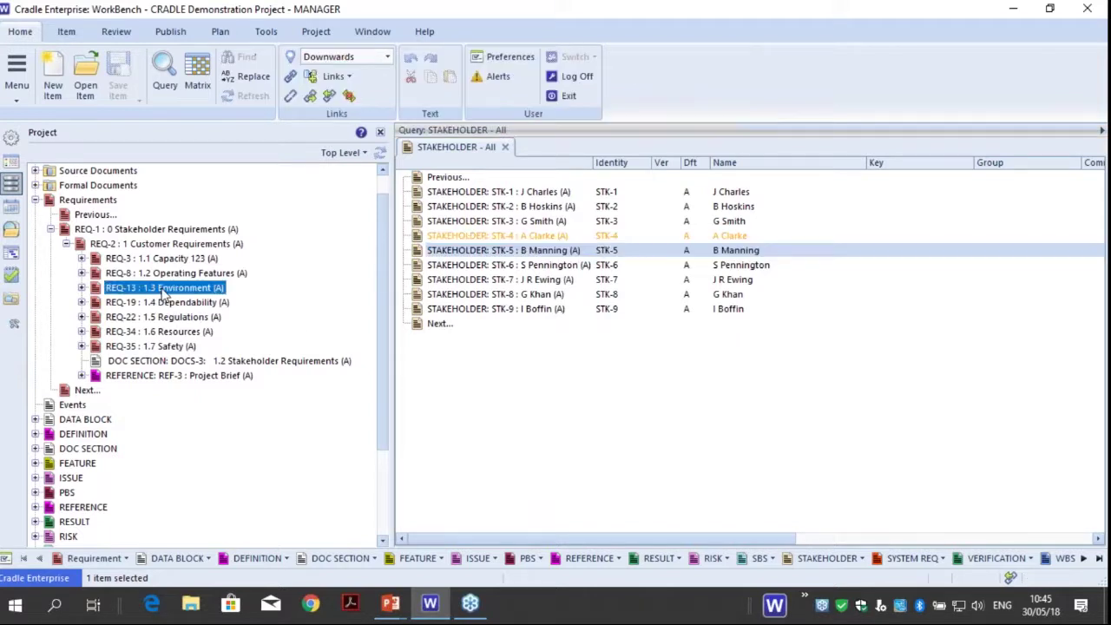
left_click(178, 347)
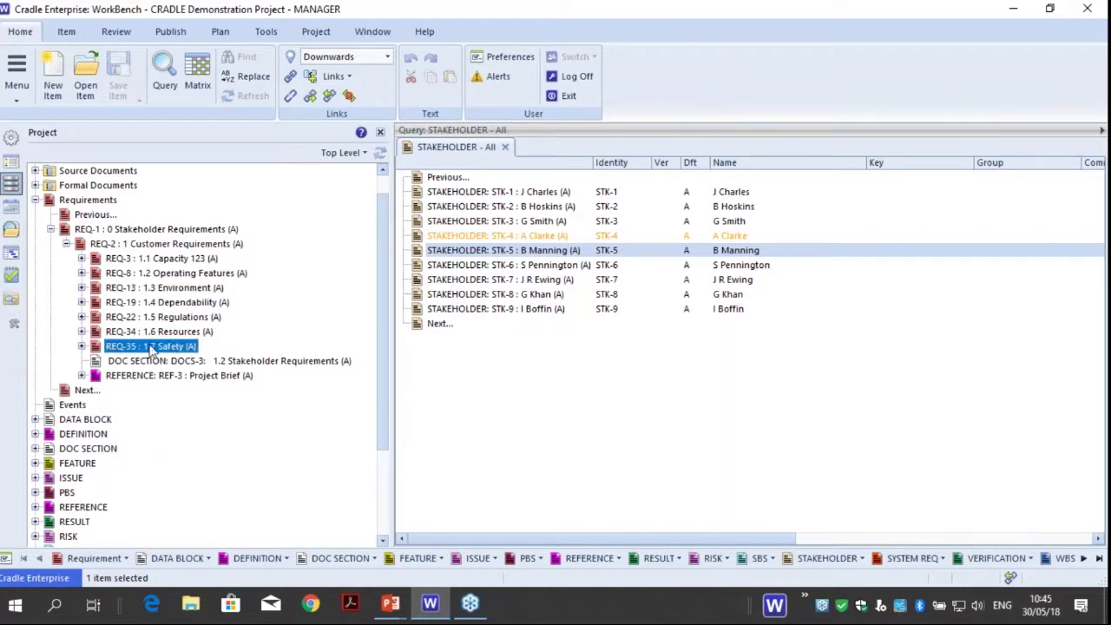
right_click(151, 349)
mouse_move(272, 247)
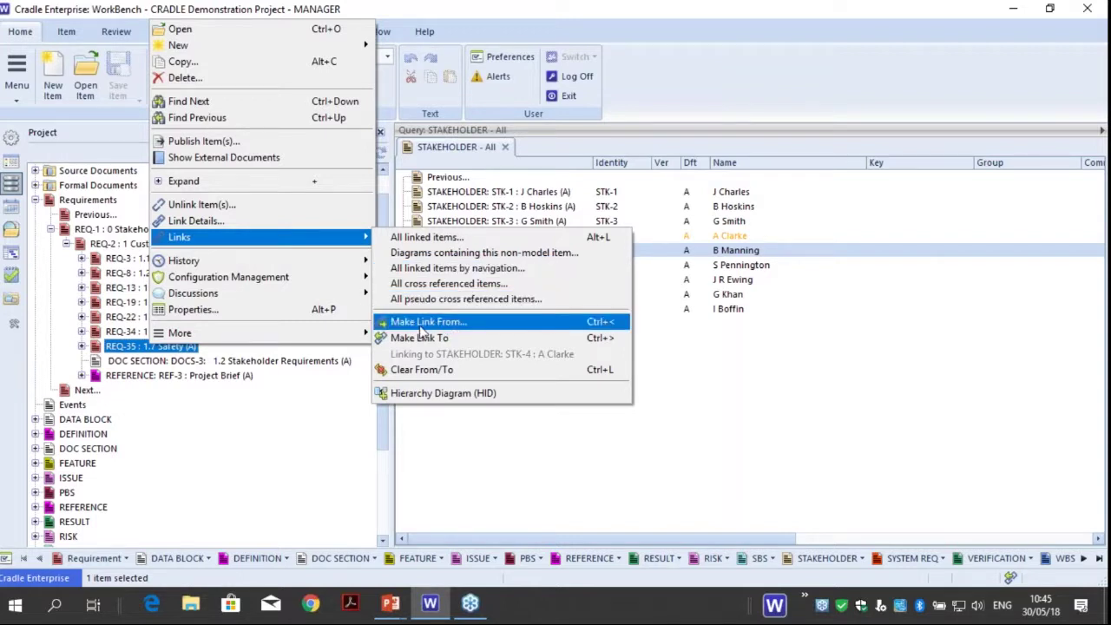
left_click(421, 327)
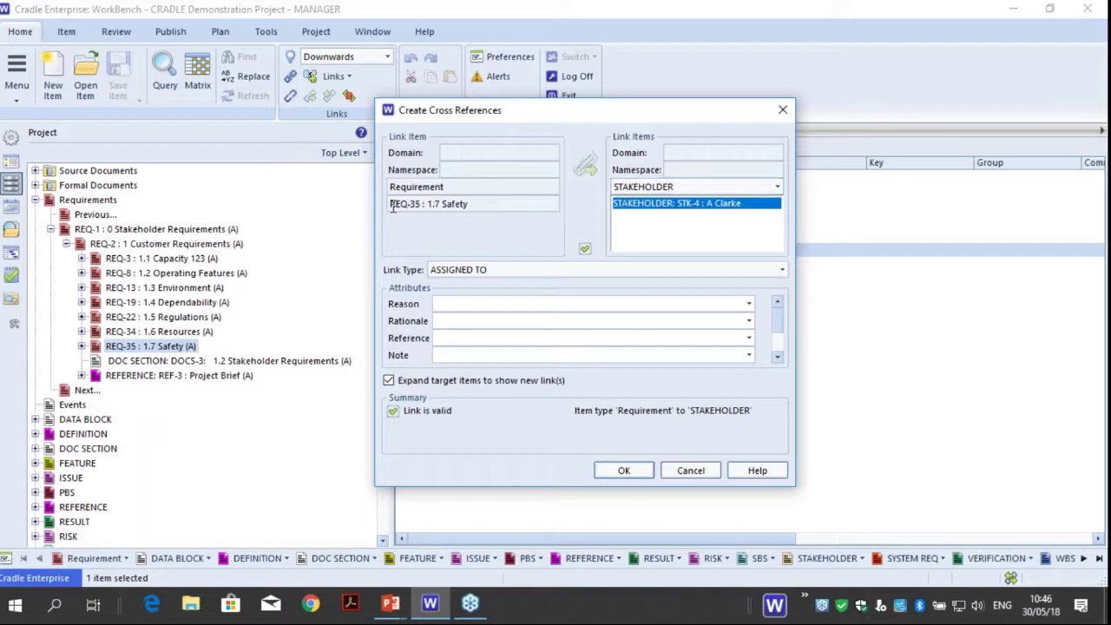
left_click_drag(392, 205, 483, 223)
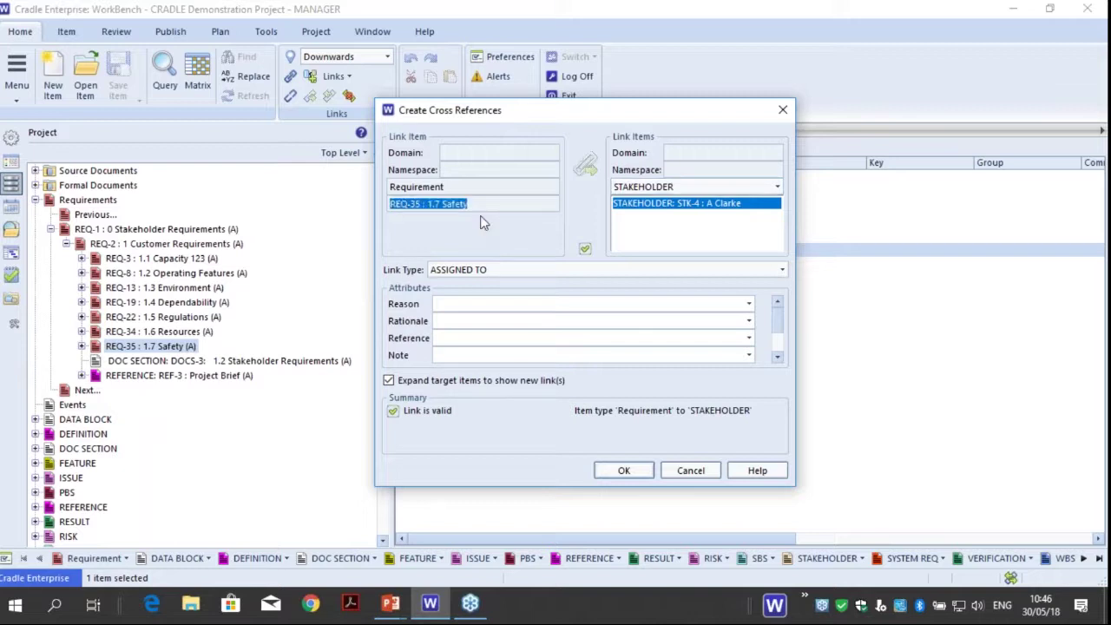
left_click(655, 246)
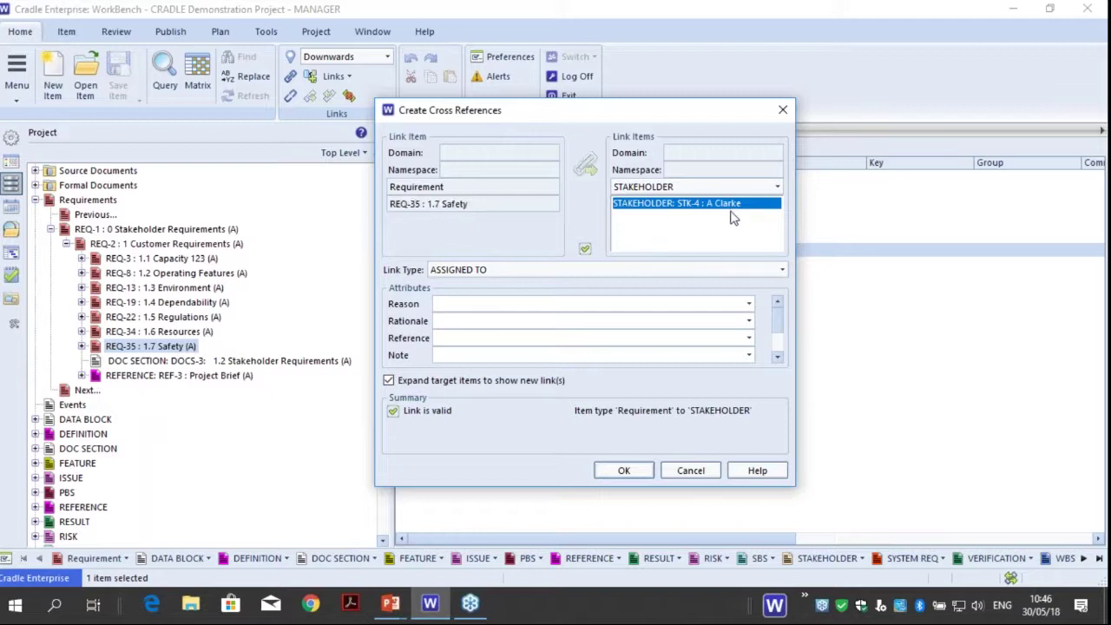
left_click(648, 471)
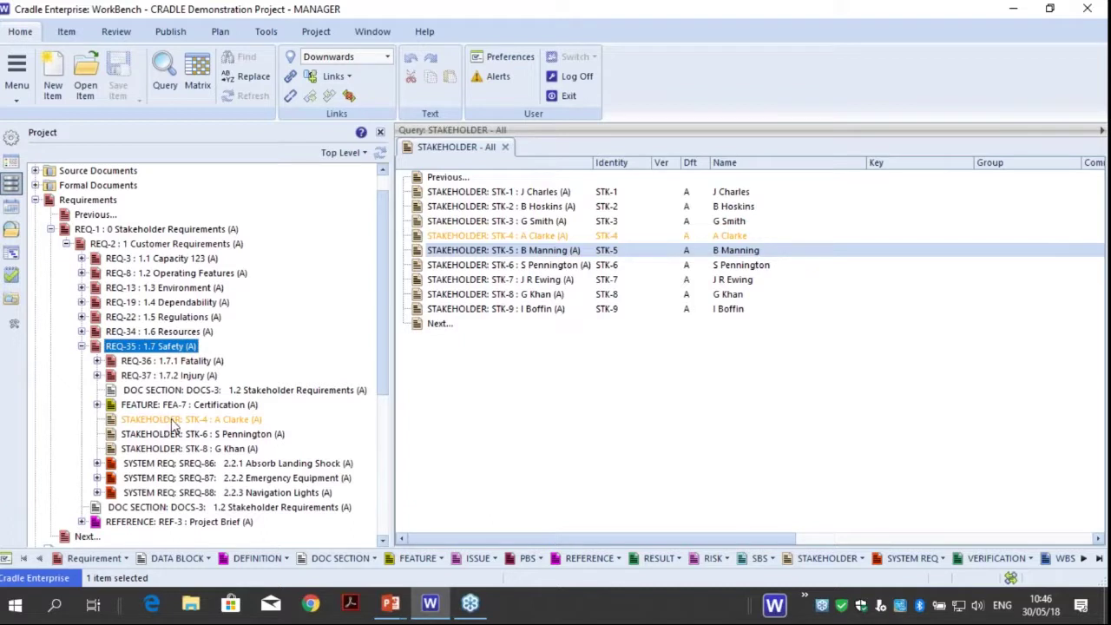
Compare the link colour marks on REQ-35 Safety and its linked stakeholder STK-4 by selecting each in turn
left_click(169, 419)
left_click(180, 345)
left_click(189, 419)
left_click(174, 347)
left_click(197, 421)
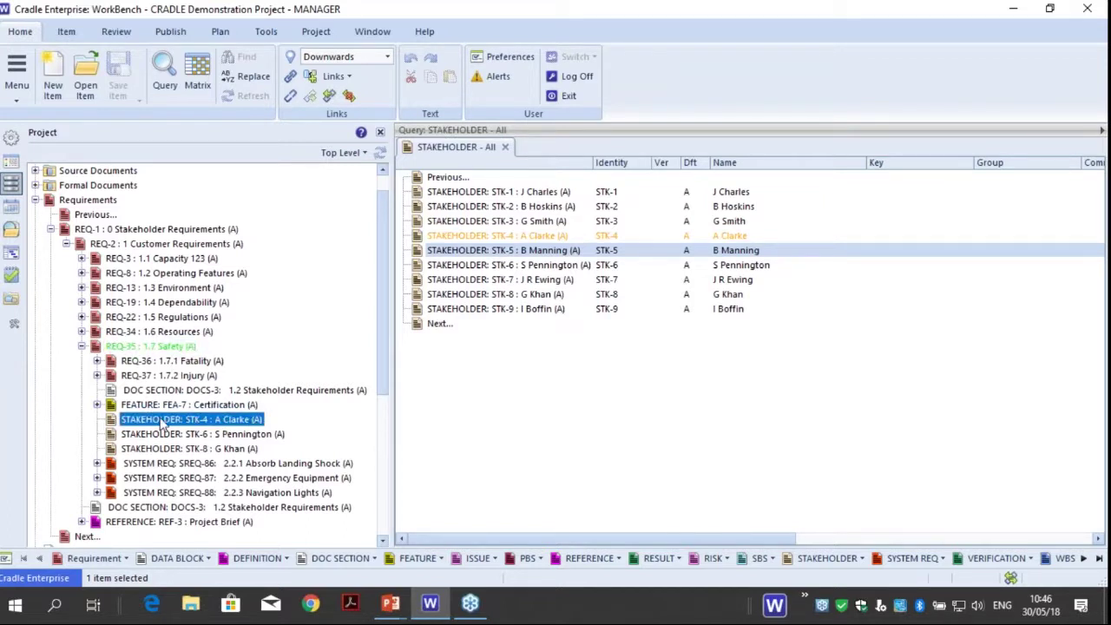
Clear the From/To link marks on REQ-35 and STK-4
left_click(207, 437)
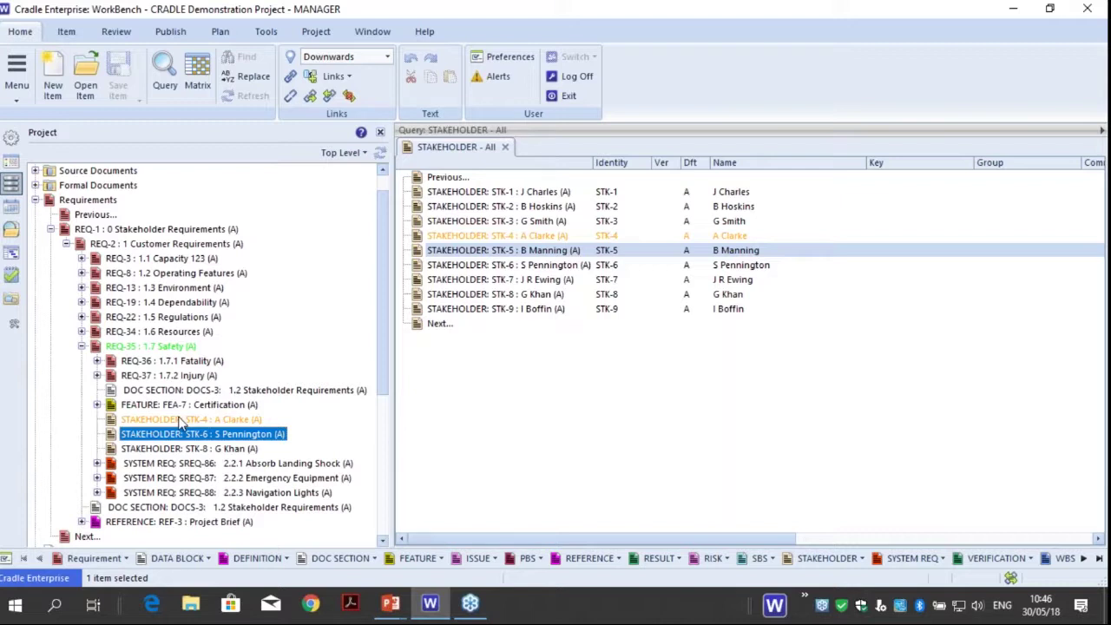
right_click(184, 422)
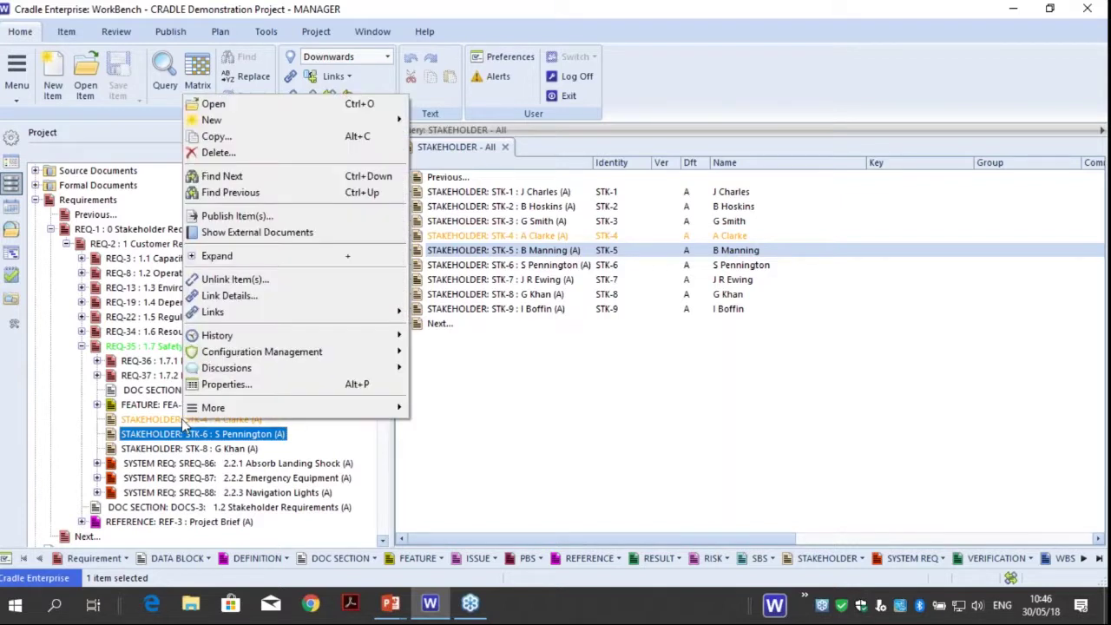
mouse_move(299, 319)
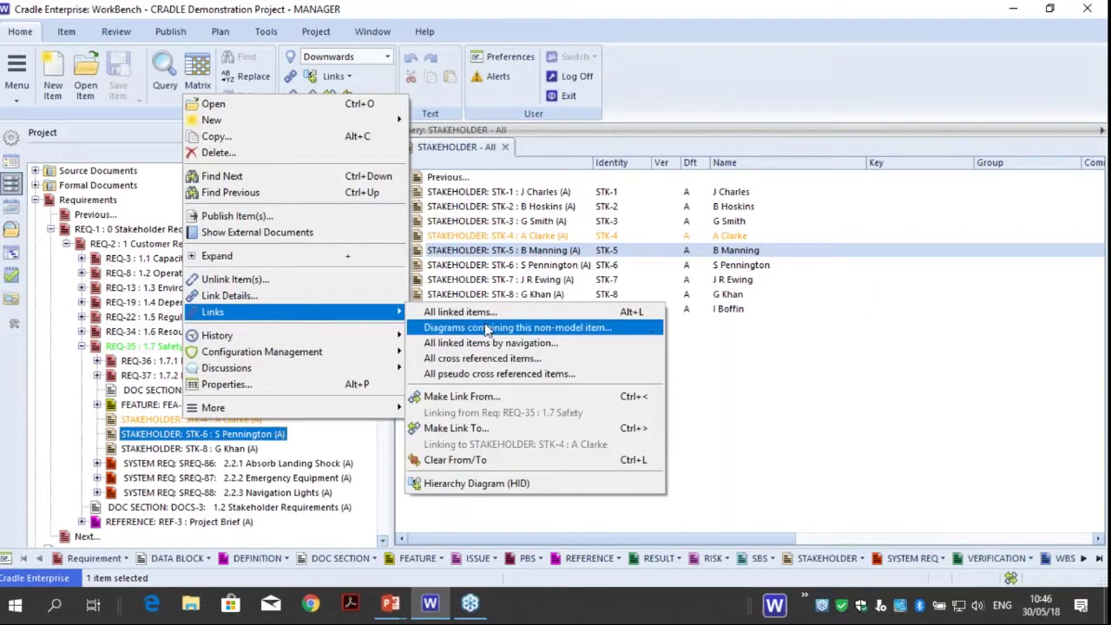
left_click(479, 464)
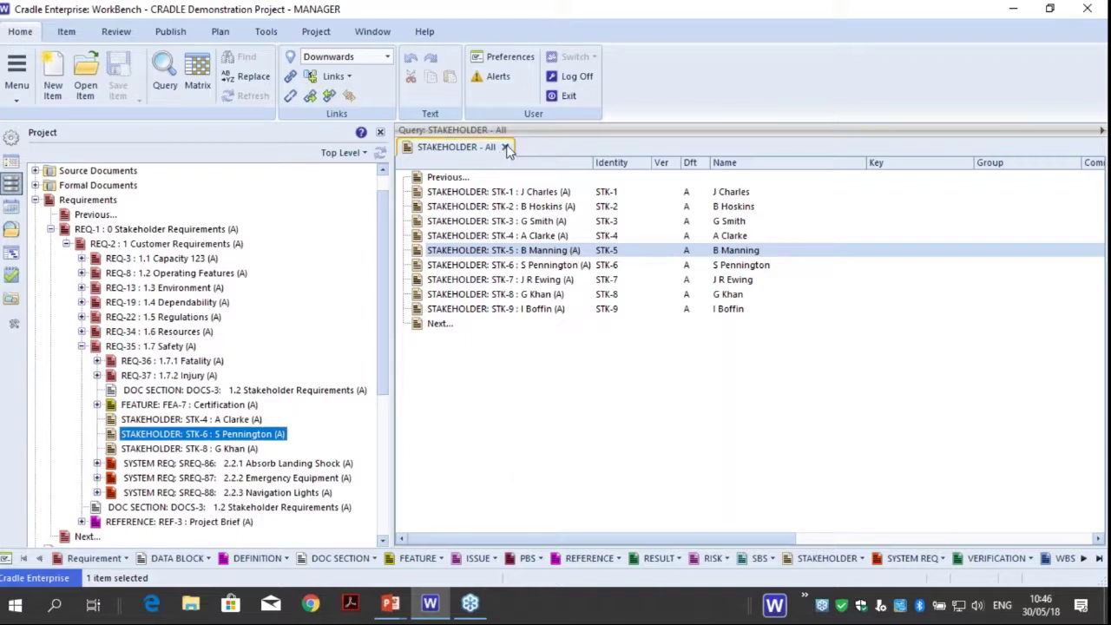
Close the stakeholder query and open the Definition phase's Analyse Requirement Coverage matrix with more room for its columns
left_click(505, 147)
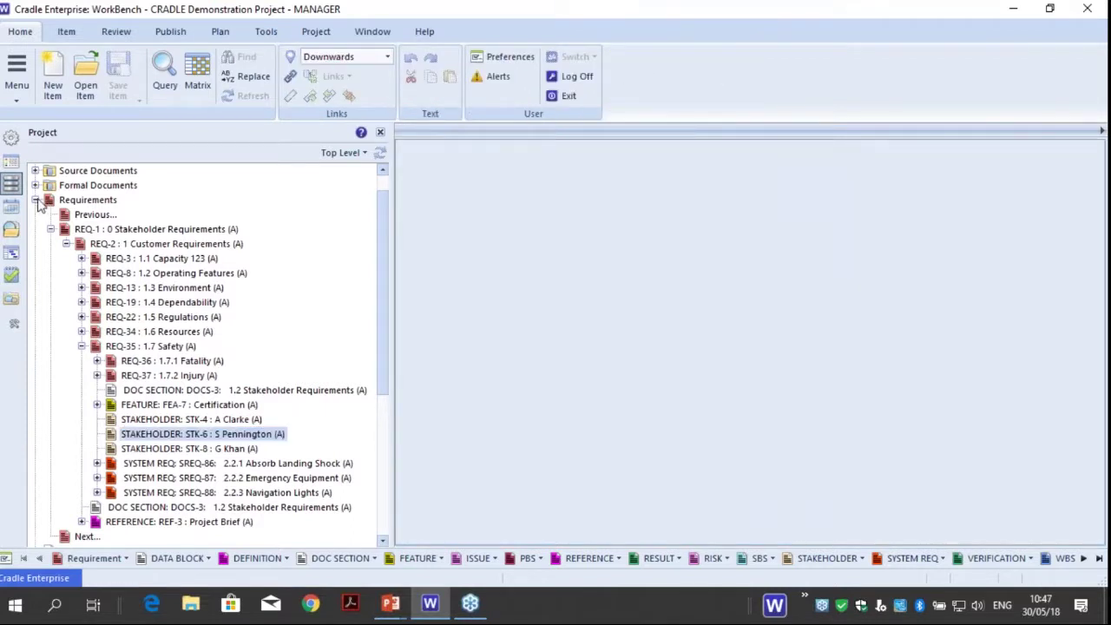
left_click(35, 200)
left_click(10, 137)
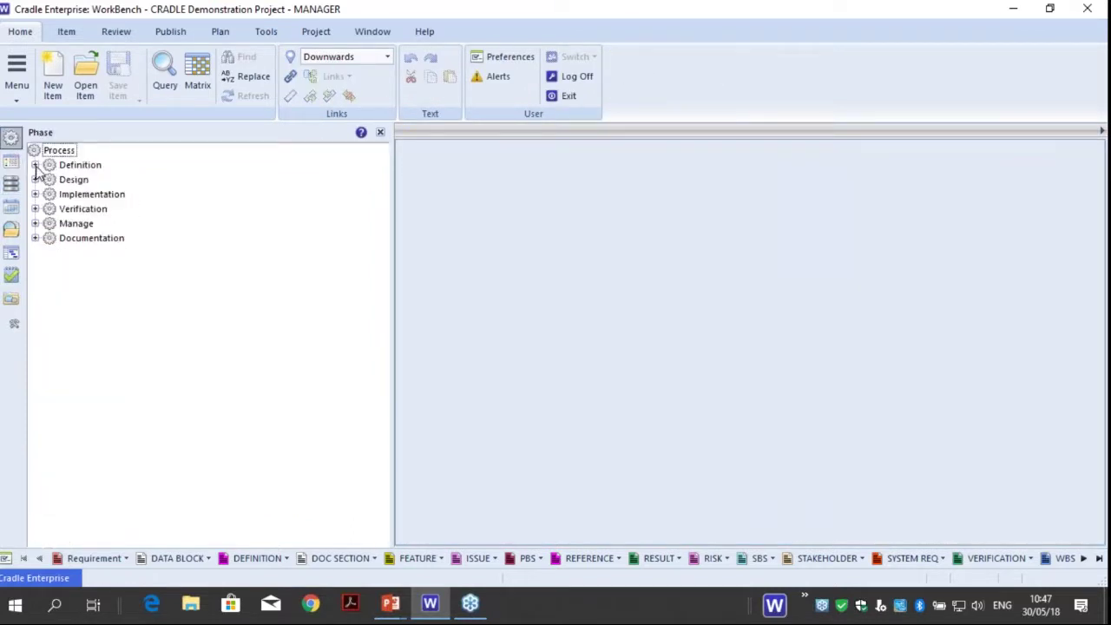
left_click(34, 166)
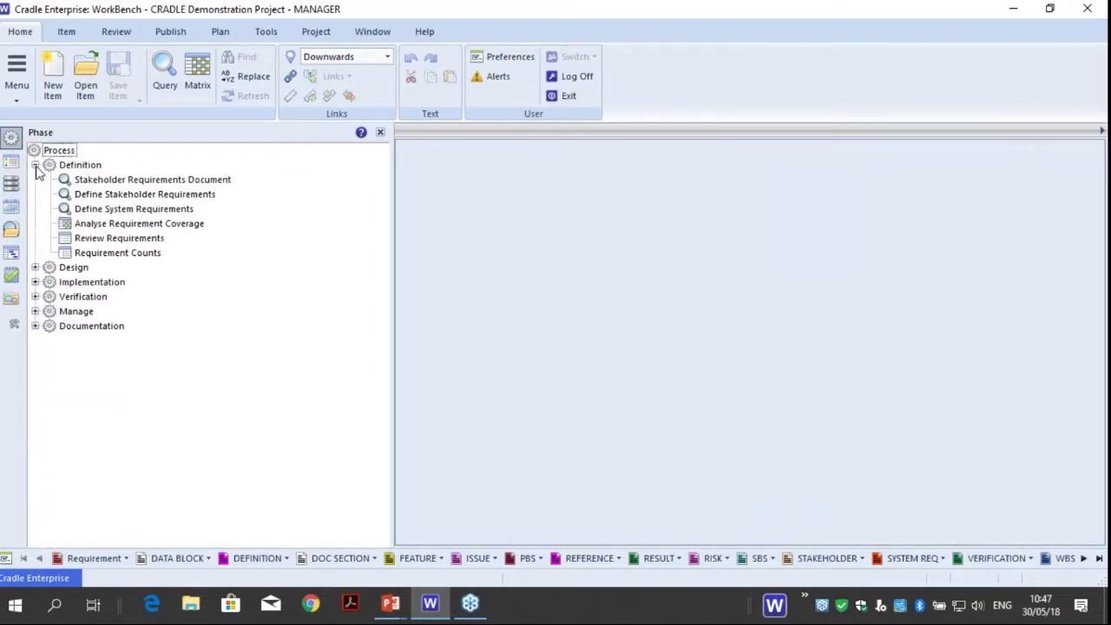
double_click(69, 225)
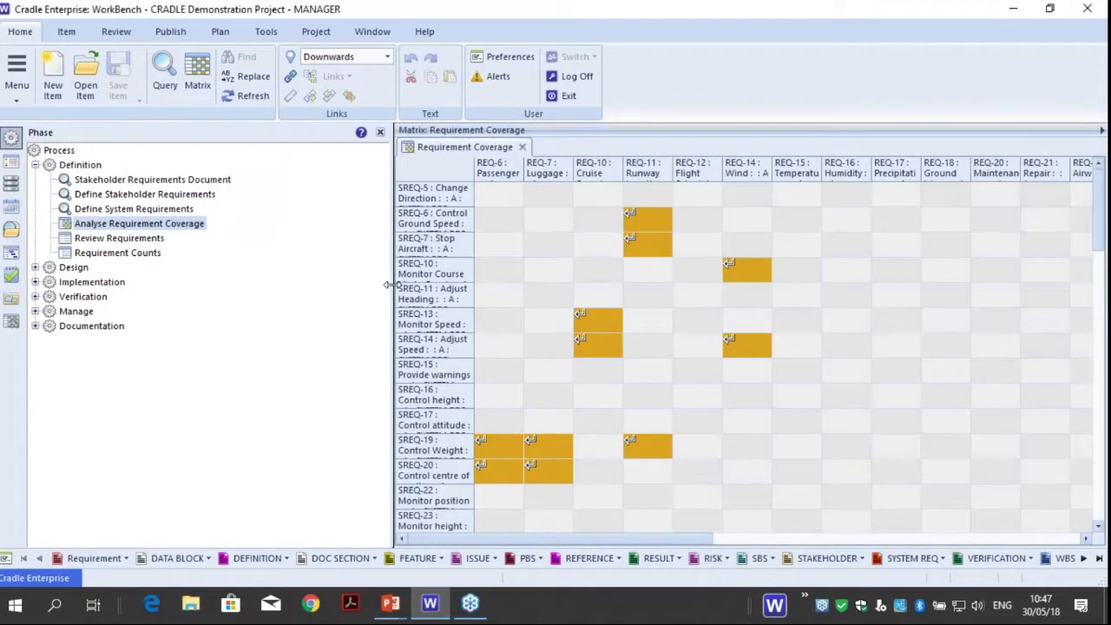
left_click_drag(394, 292, 257, 290)
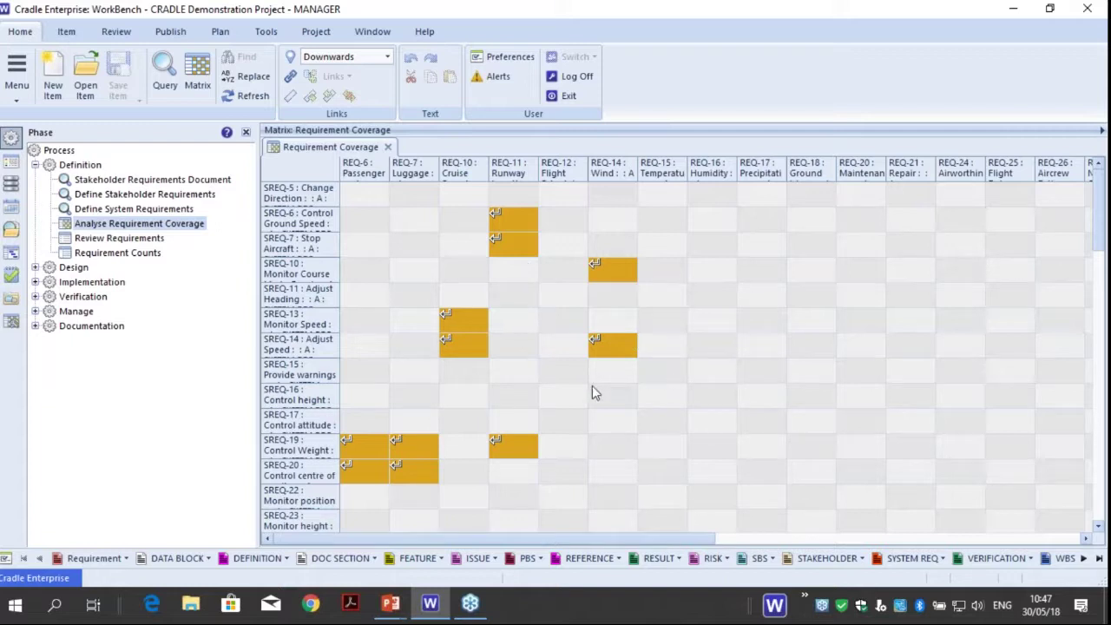
Create a SATISFIED BY cross reference between REQ-15 Temperature and SREQ-15 Provide warnings in the coverage matrix
left_click(677, 376)
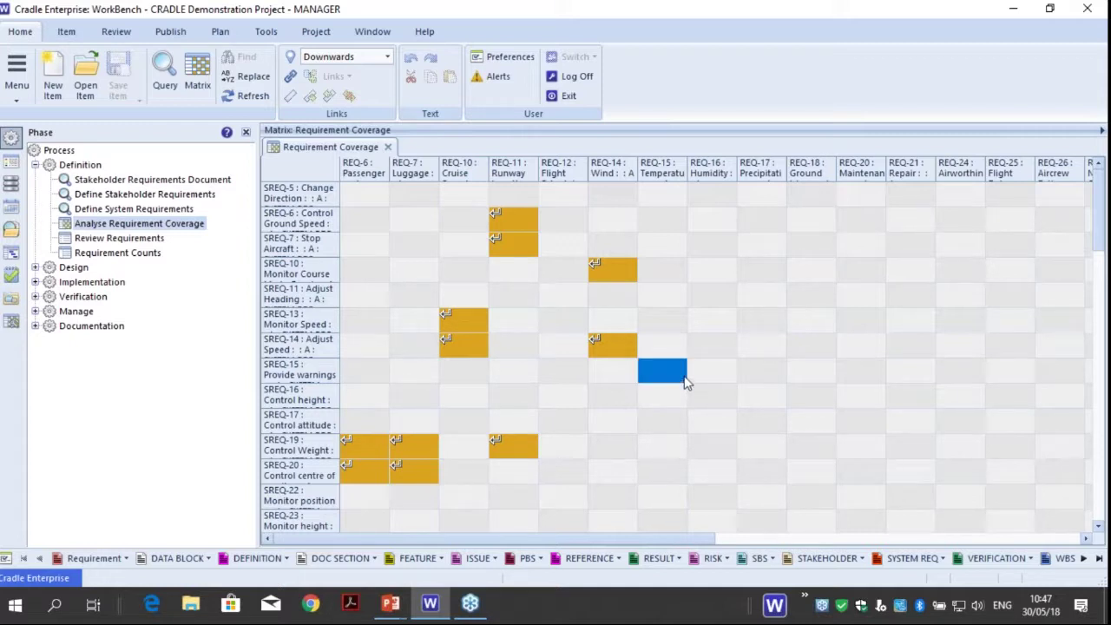
right_click(677, 379)
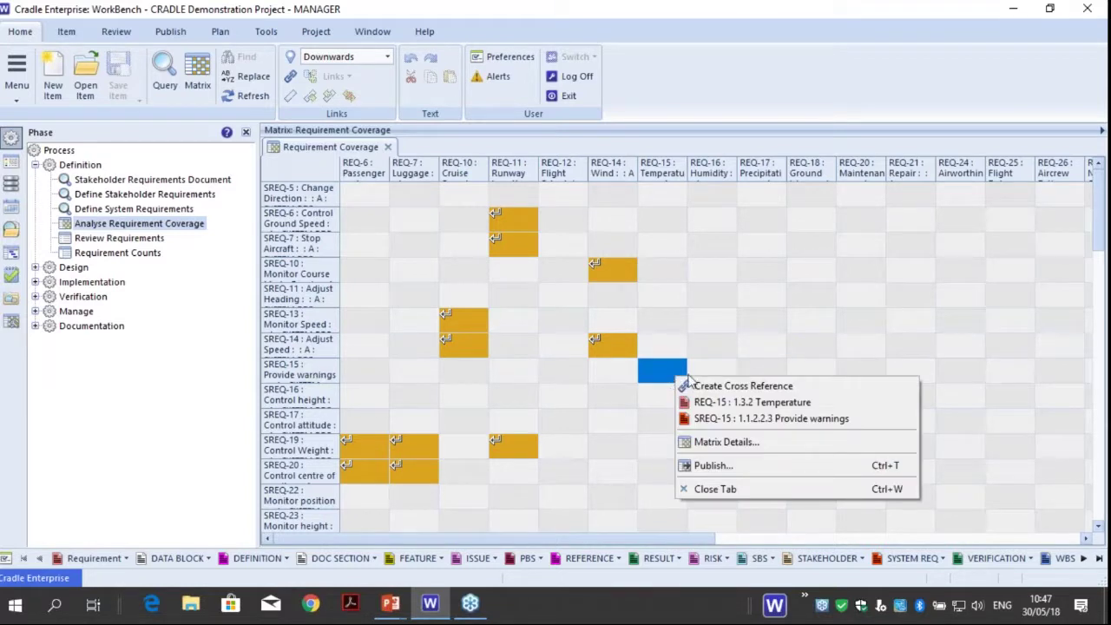
left_click(751, 390)
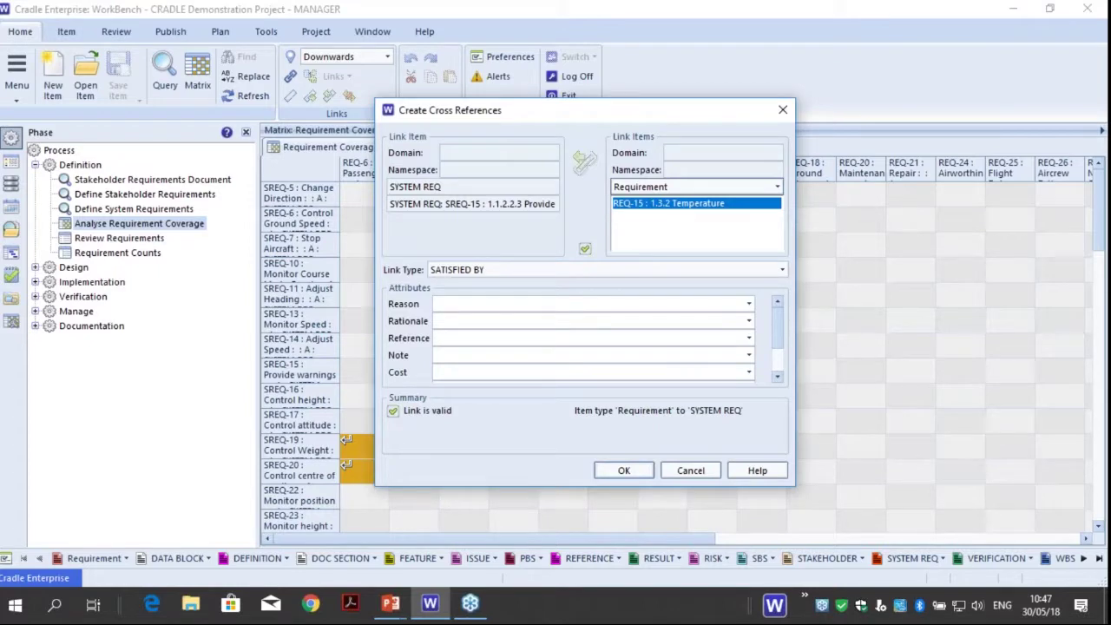
left_click_drag(615, 112, 946, 191)
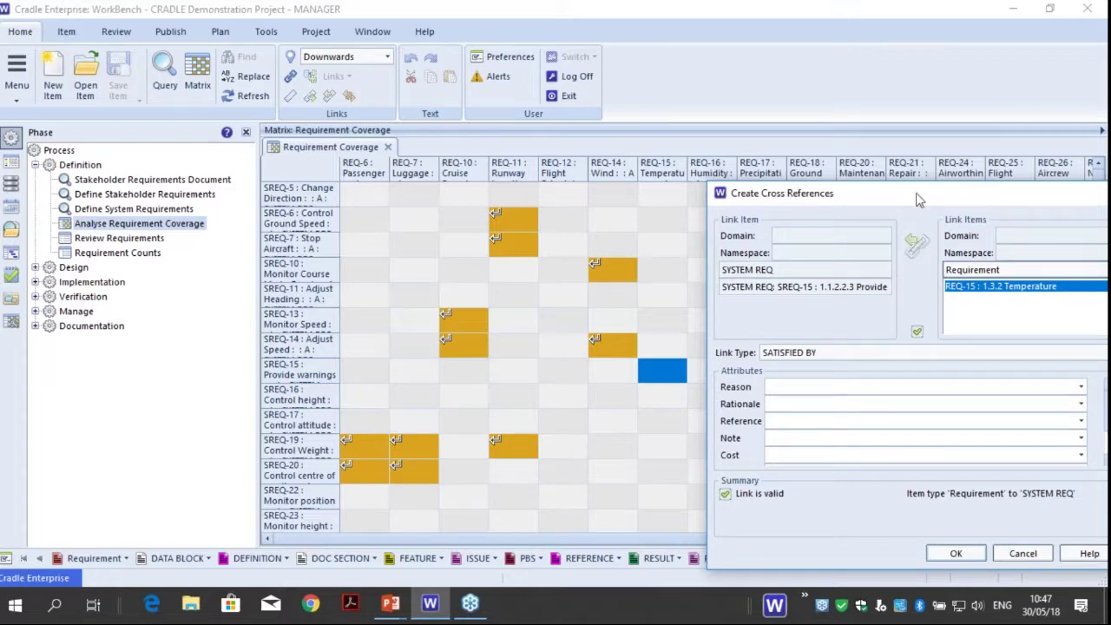
left_click_drag(918, 194, 512, 86)
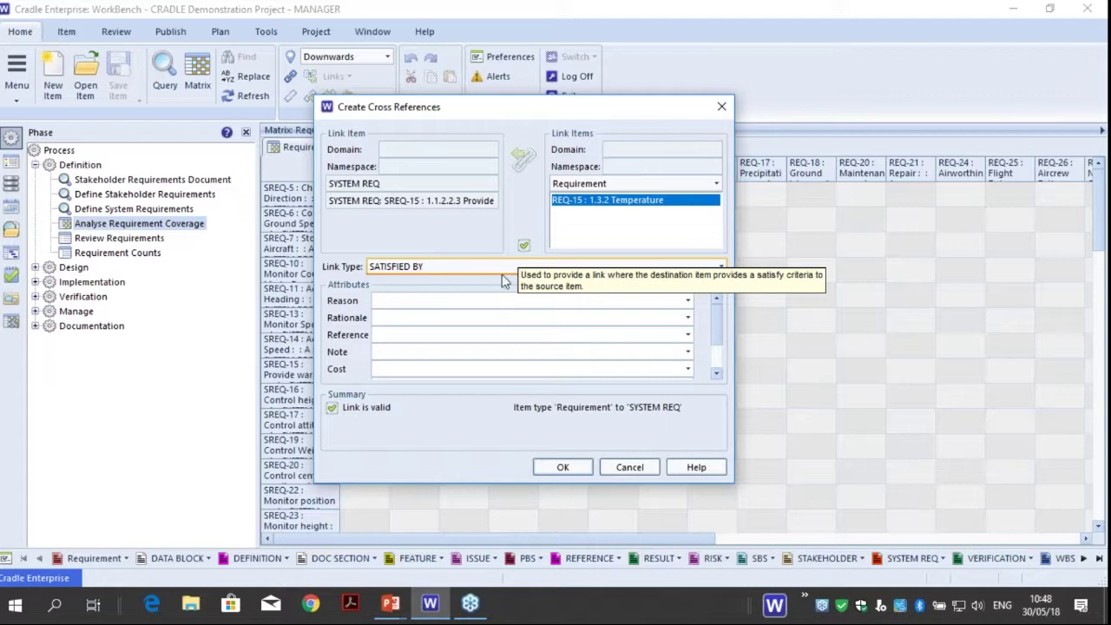
left_click(583, 469)
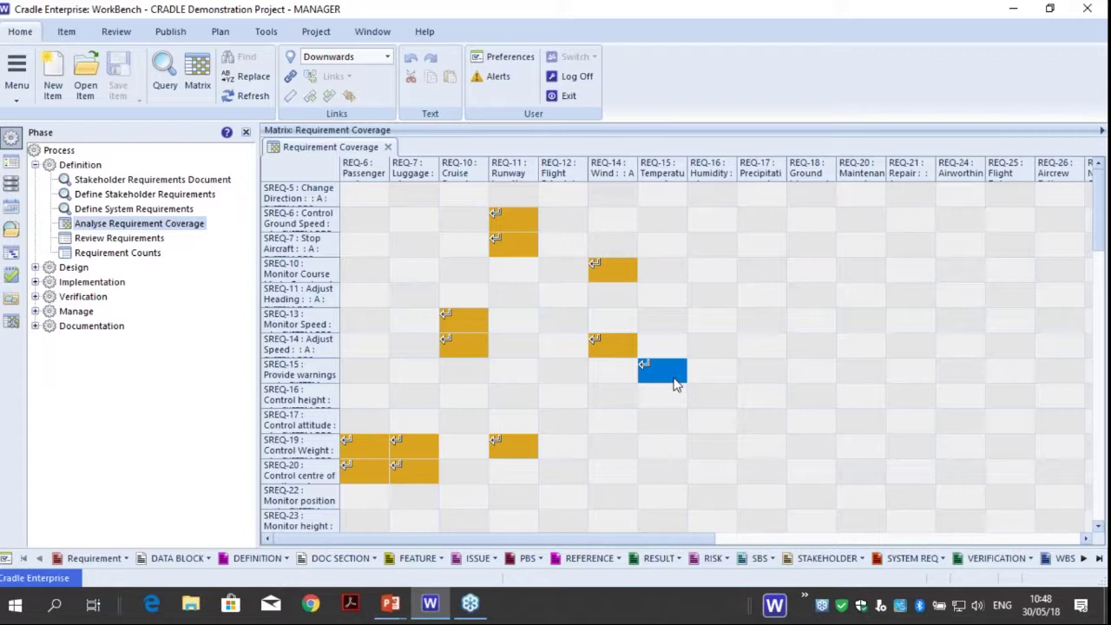
Delete the cross reference between REQ-15 Temperature and SREQ-15 Provide warnings from the coverage matrix
left_click(679, 398)
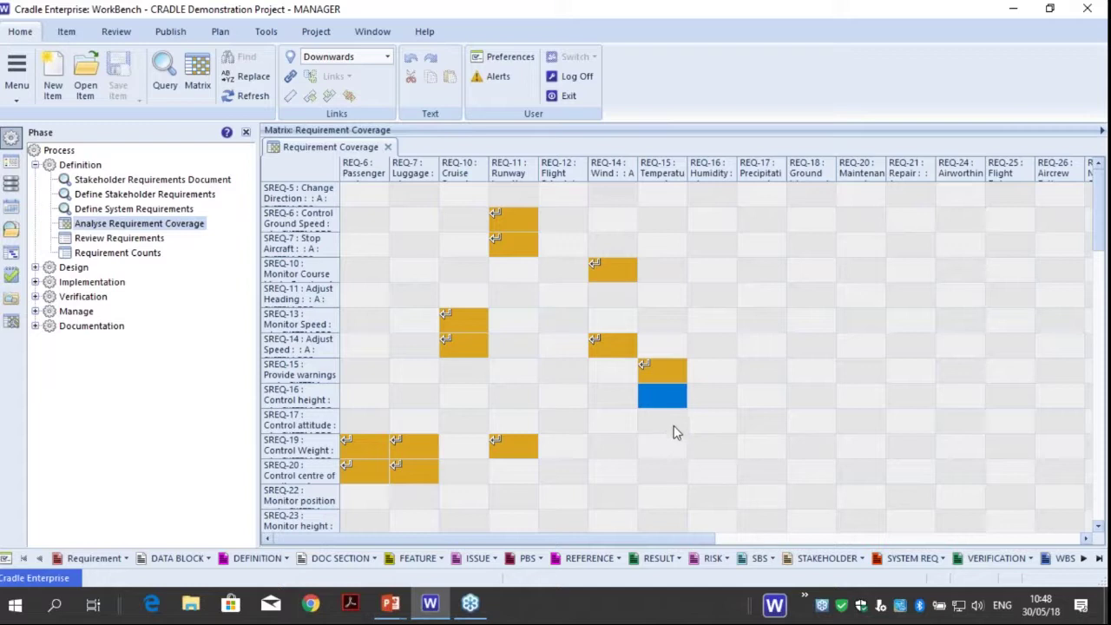
left_click(663, 378)
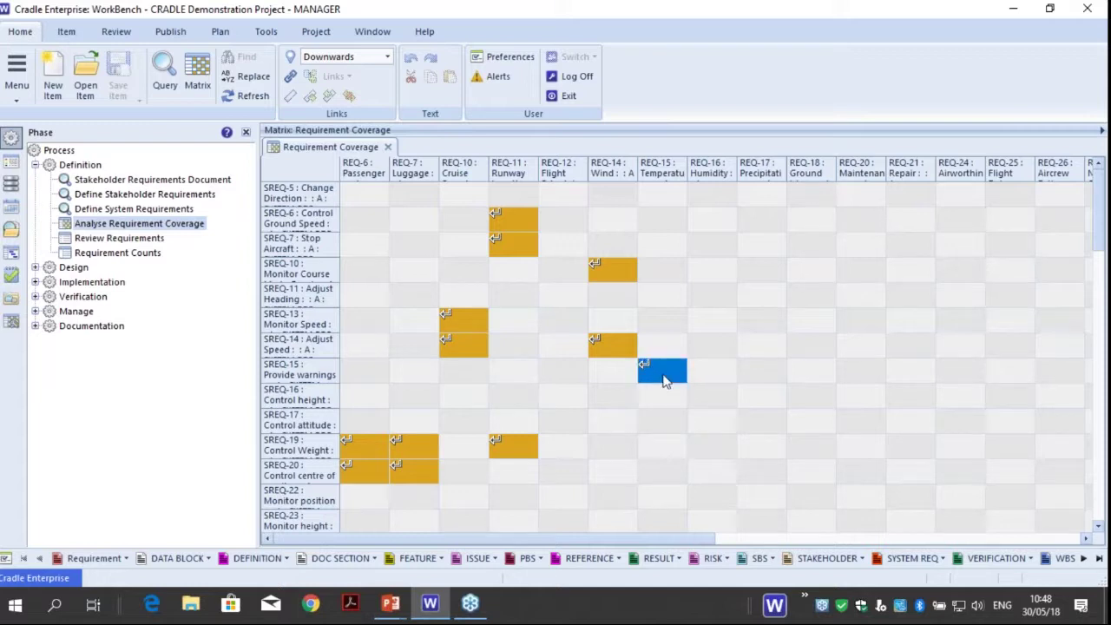
right_click(664, 380)
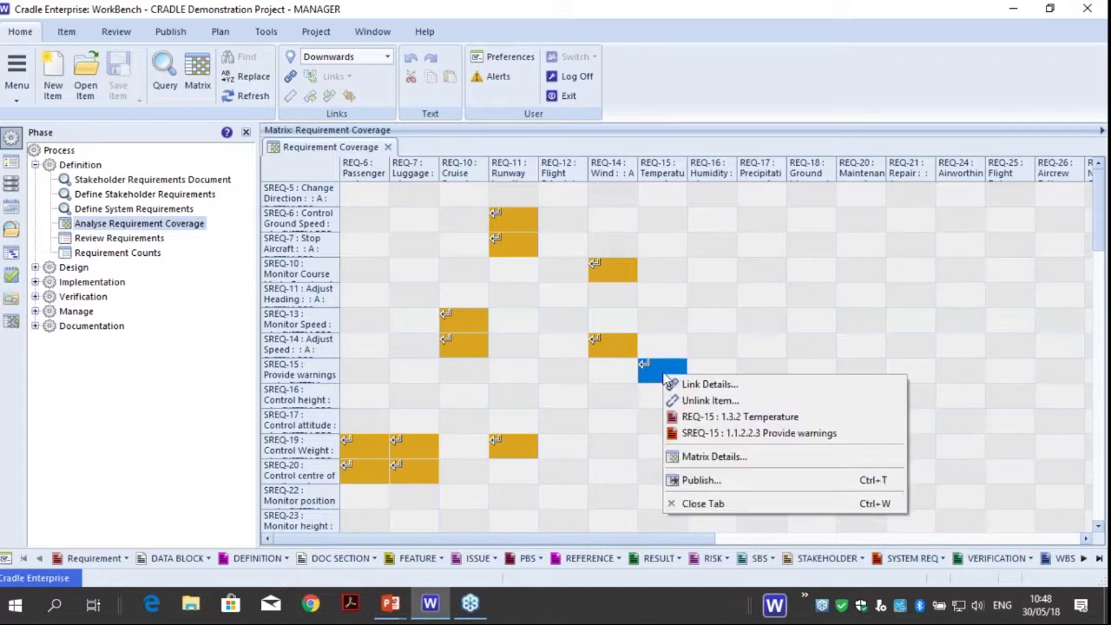
left_click(710, 400)
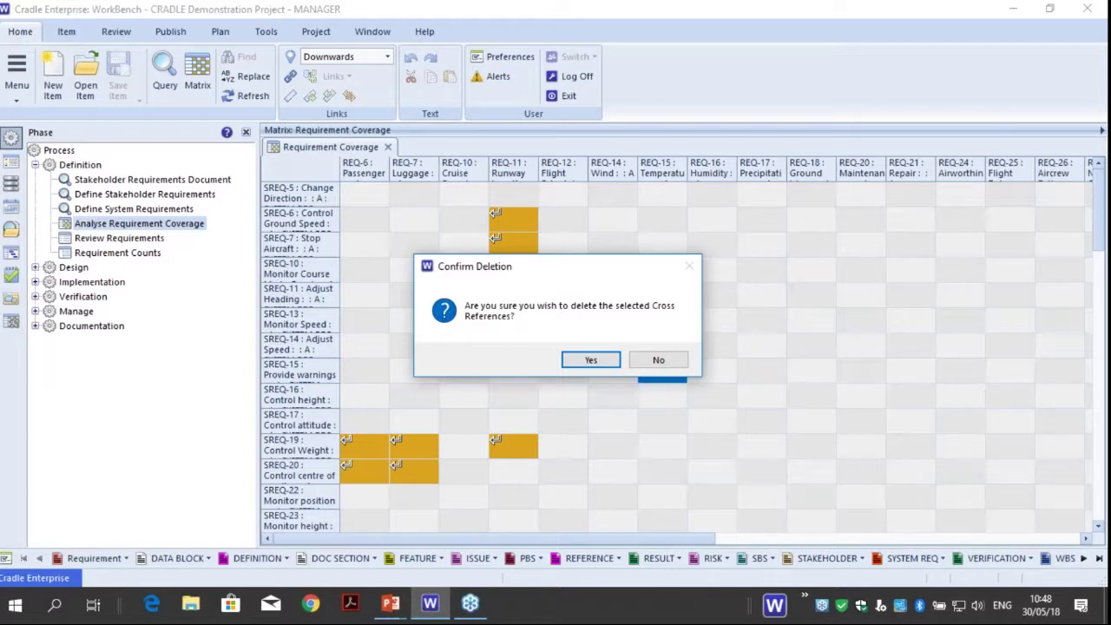
left_click(596, 366)
left_click(674, 404)
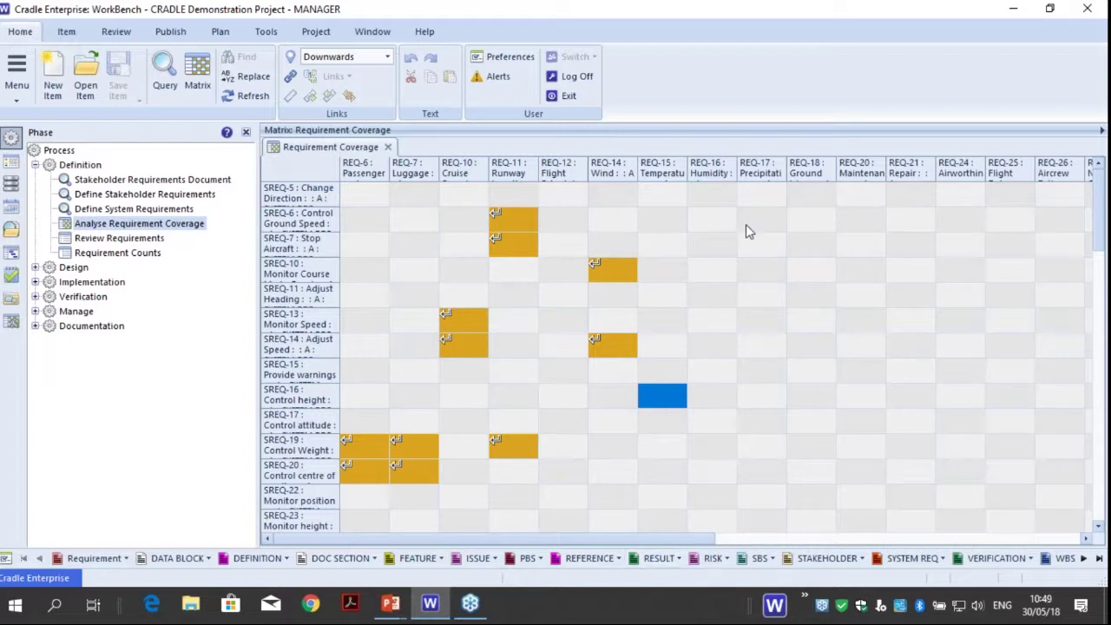
Close the coverage matrix and examine the Review Requirements report for the Passenger requirement and its linked system requirements
left_click(388, 149)
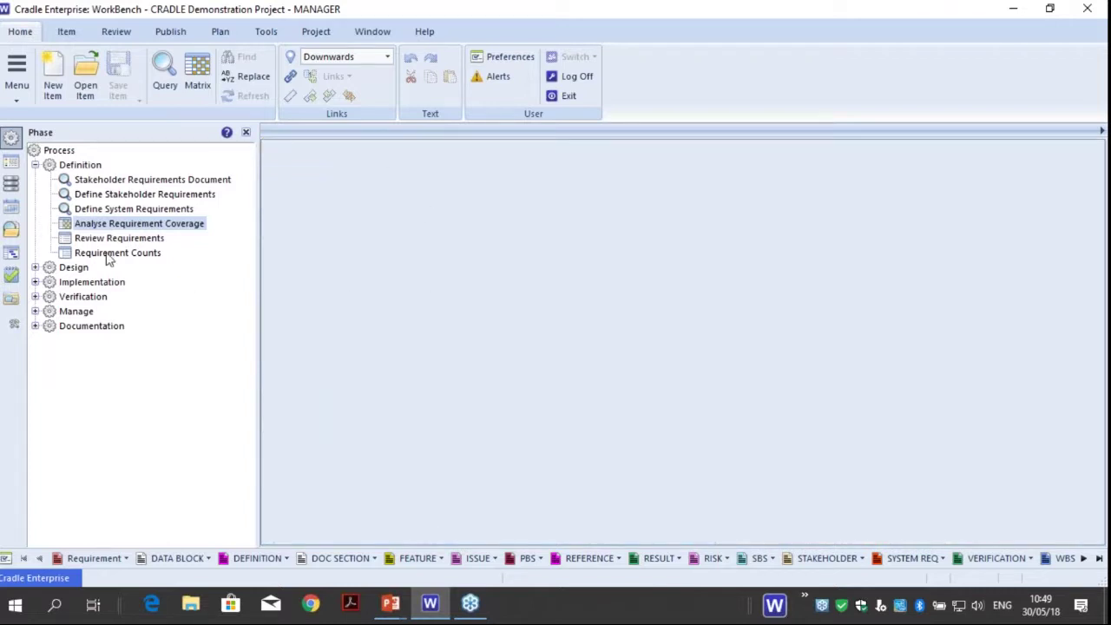
left_click(68, 240)
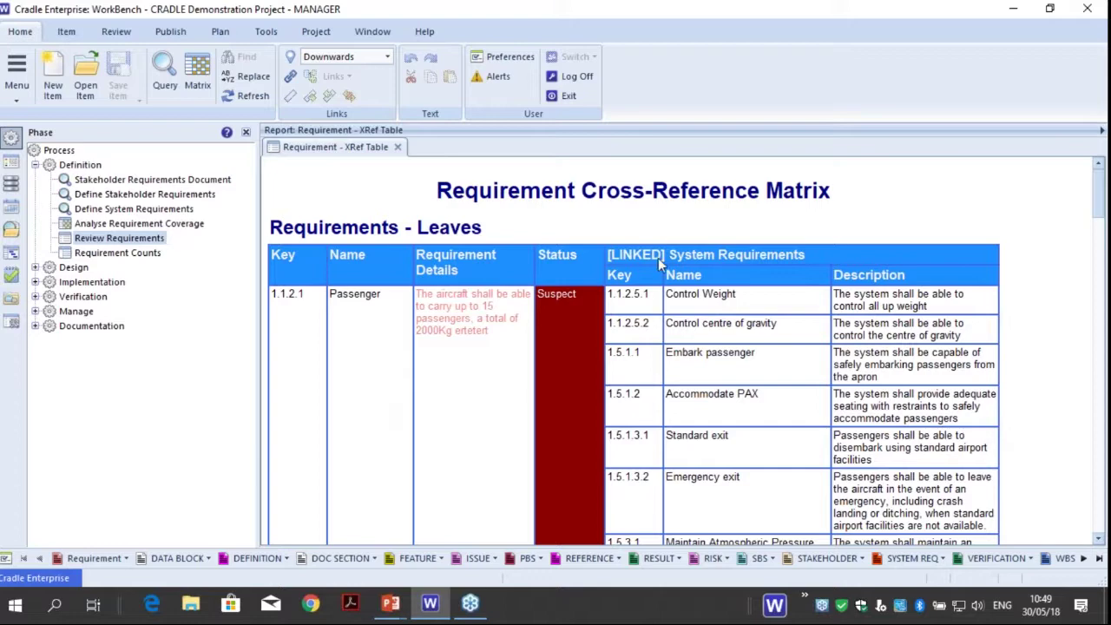
scroll(660, 264, "down", 2)
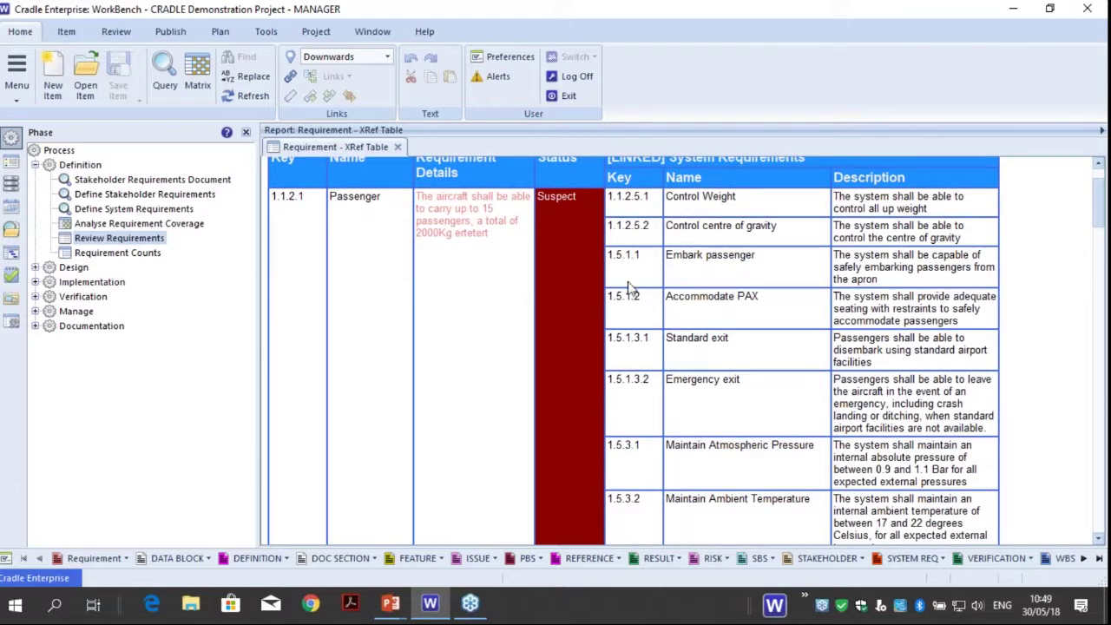
scroll(631, 289, "up", 1)
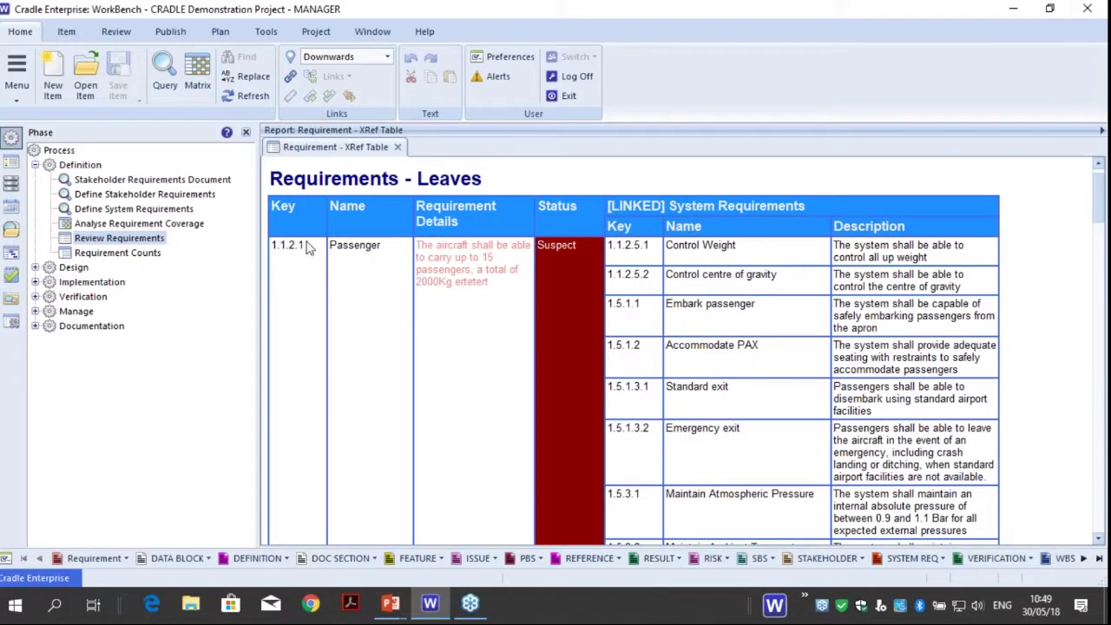
left_click_drag(272, 246, 469, 307)
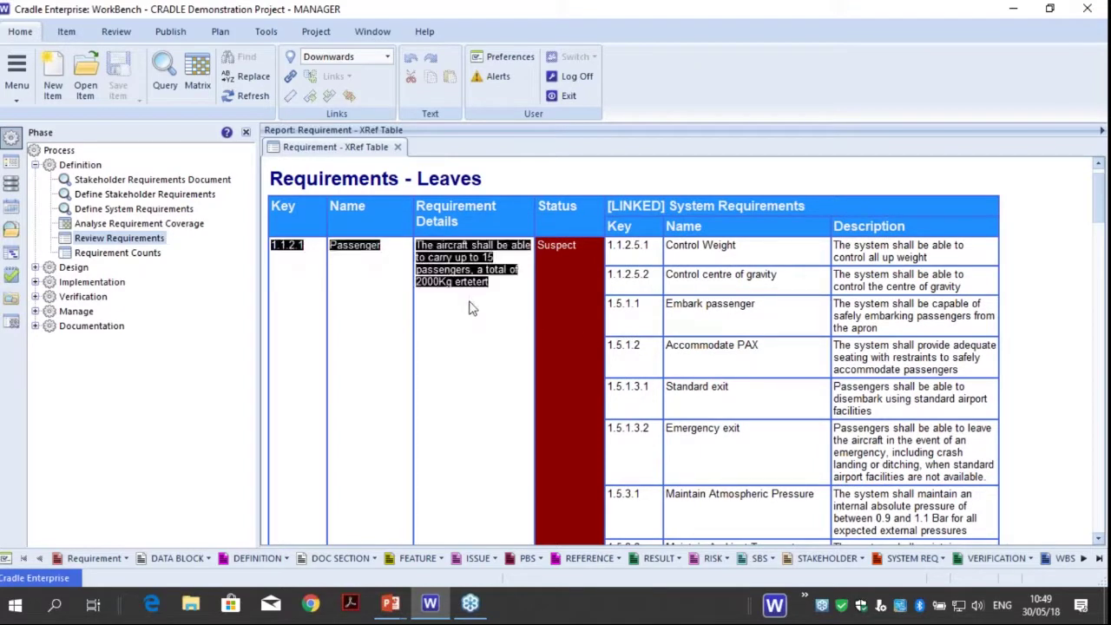
left_click_drag(703, 246, 764, 514)
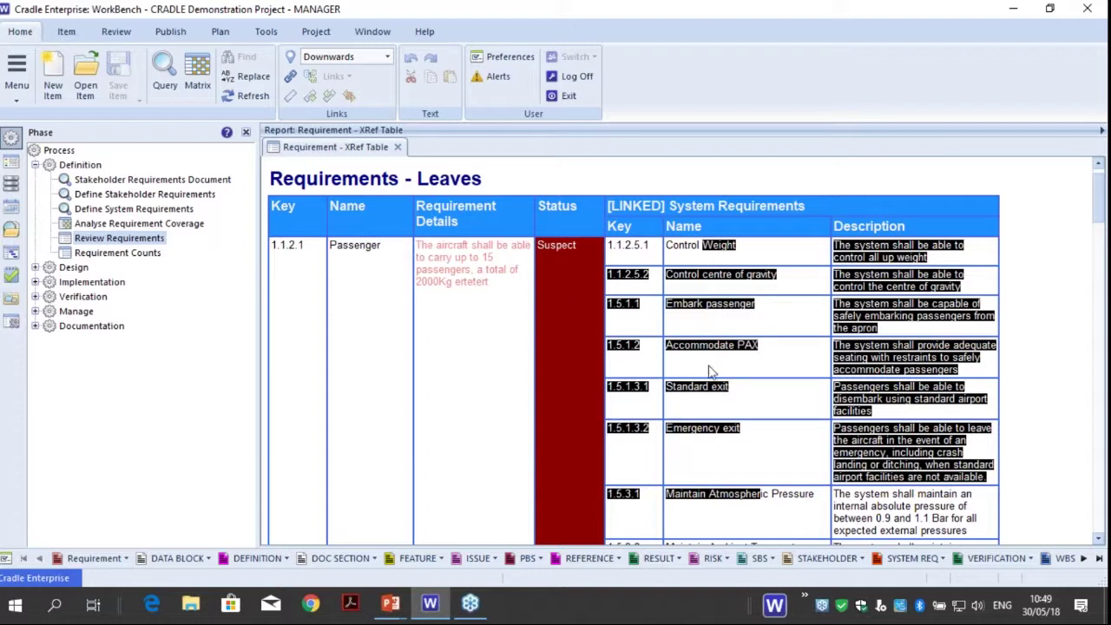
left_click(745, 370)
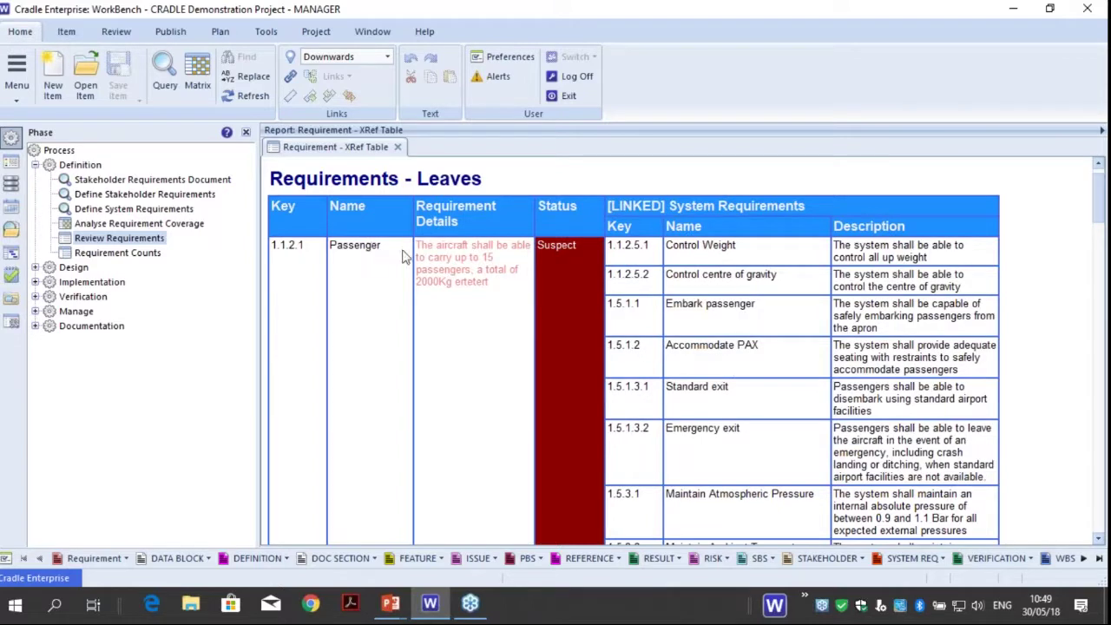
Examine the system requirements linked to each requirement from Passenger to Flight Schedule in the cross-reference report
left_click_drag(700, 247, 780, 519)
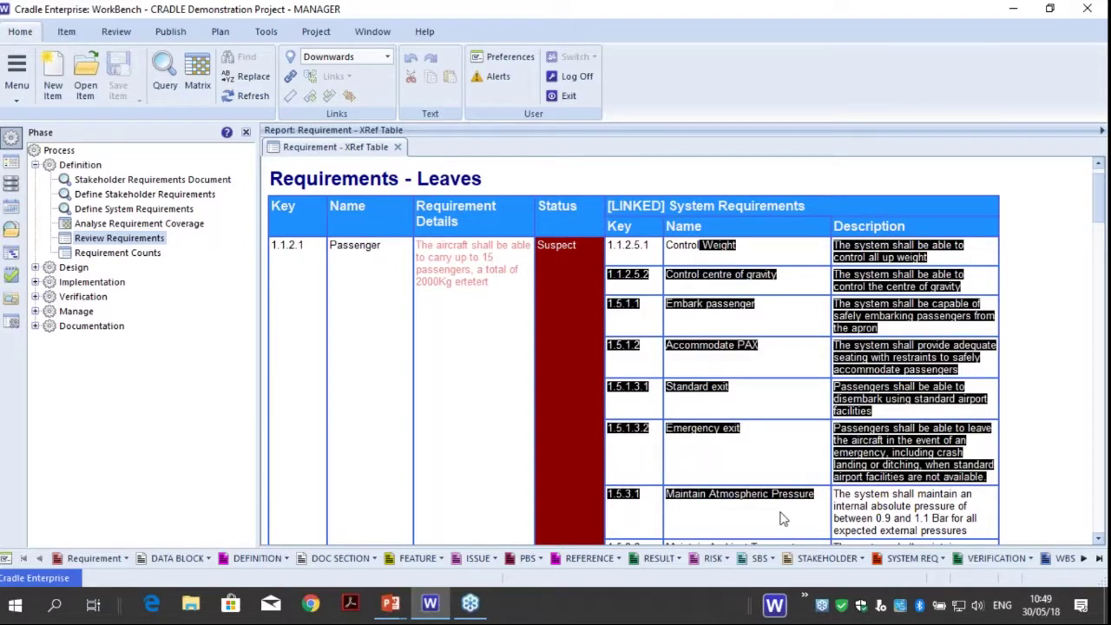
scroll(755, 458, "down", 1)
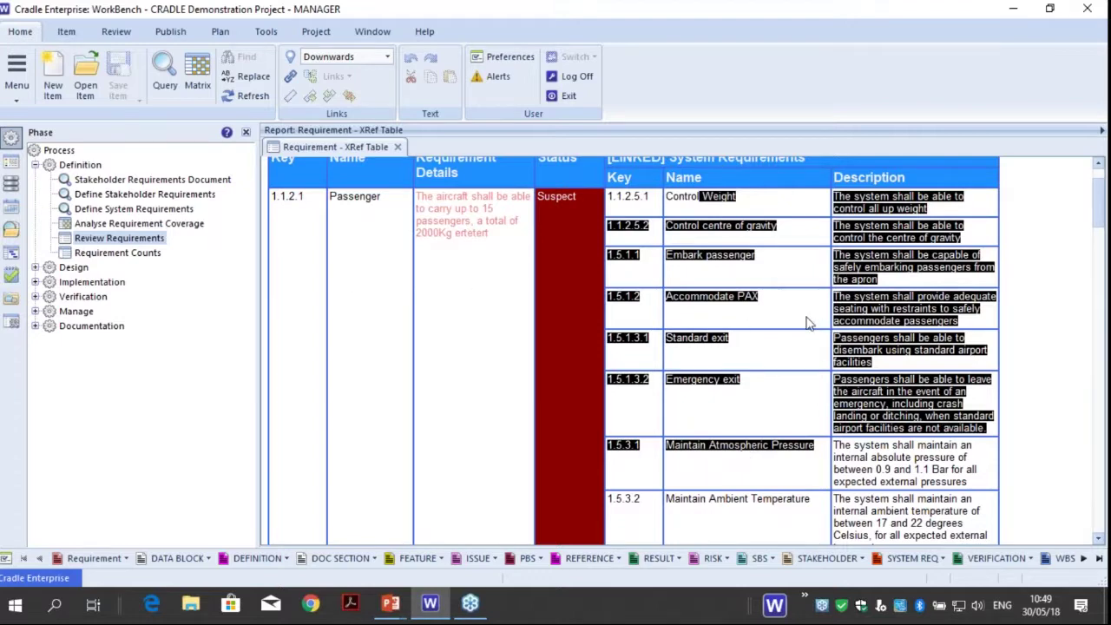
scroll(807, 323, "down", 8)
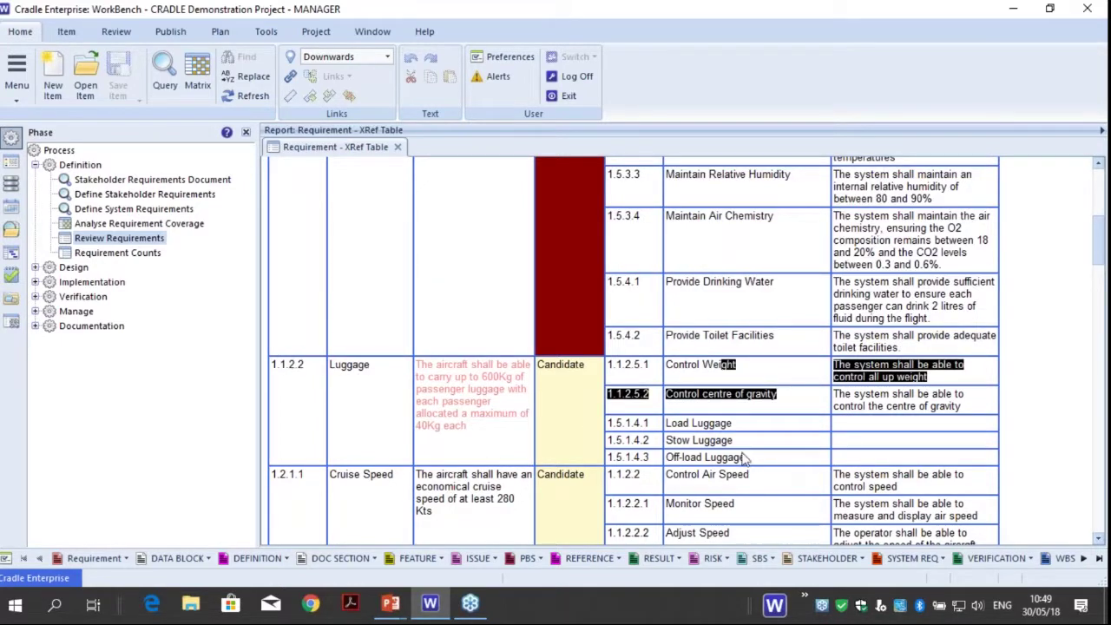
scroll(734, 468, "down", 2)
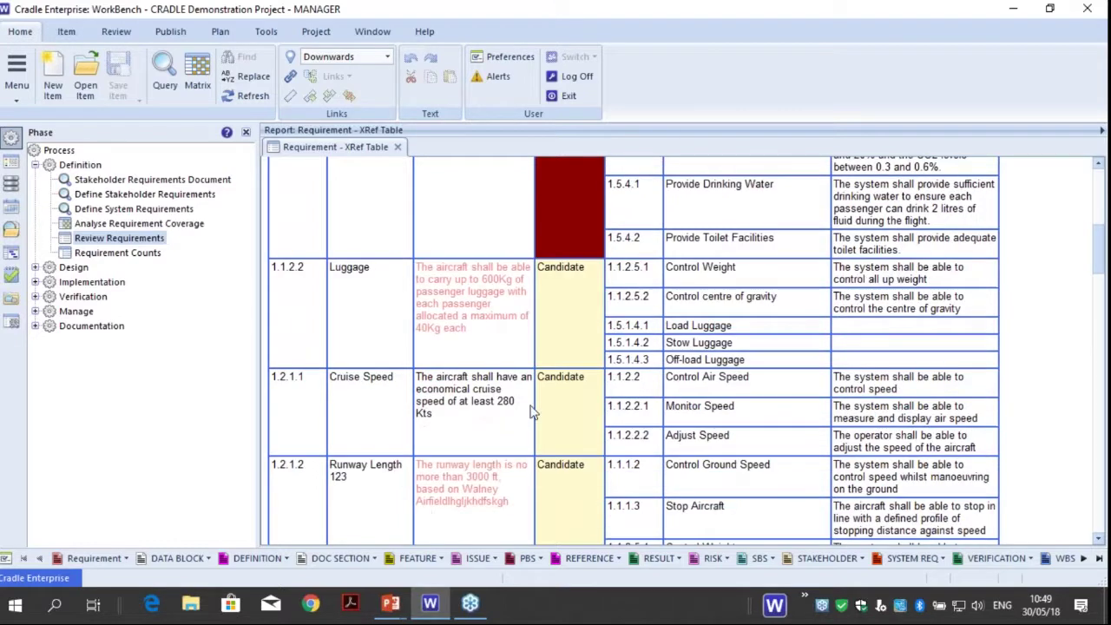
scroll(636, 472, "down", 3)
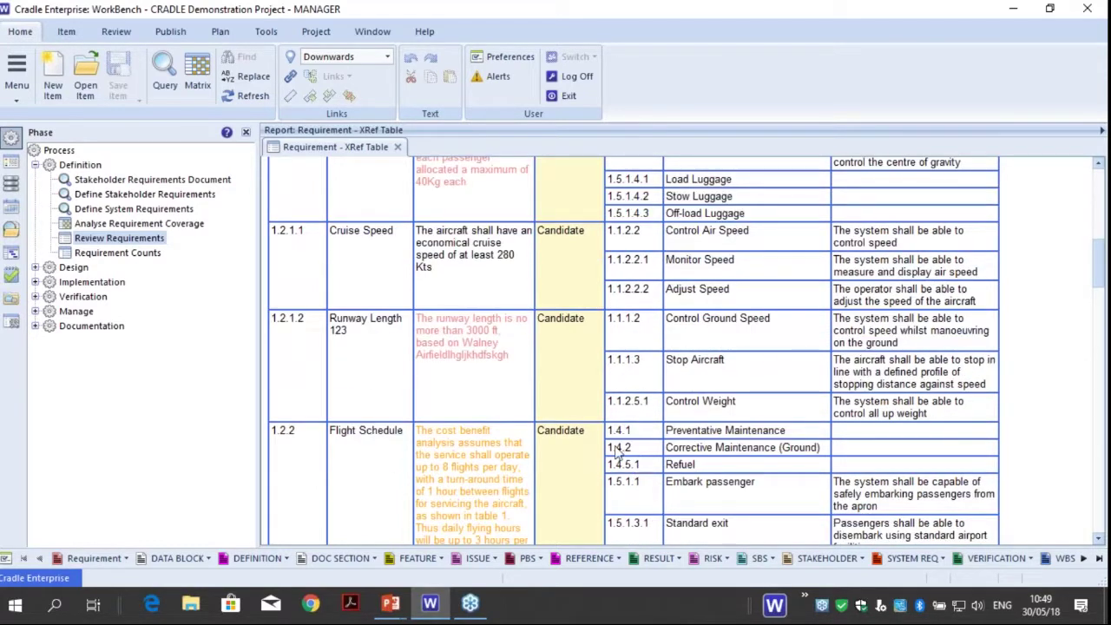
scroll(640, 447, "up", 15)
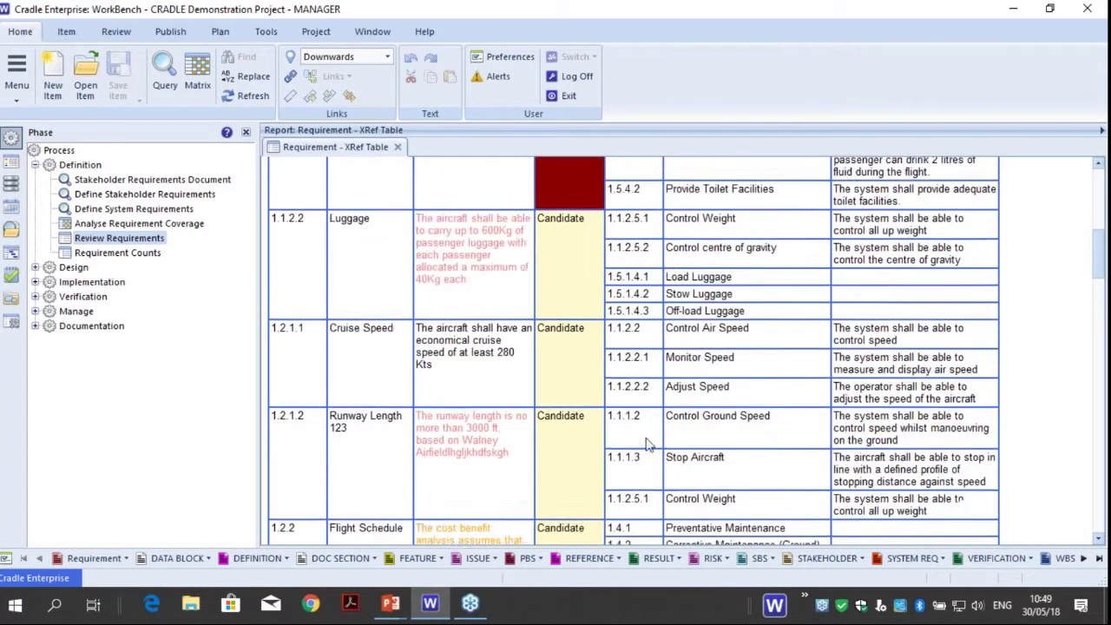
scroll(681, 442, "down", 15)
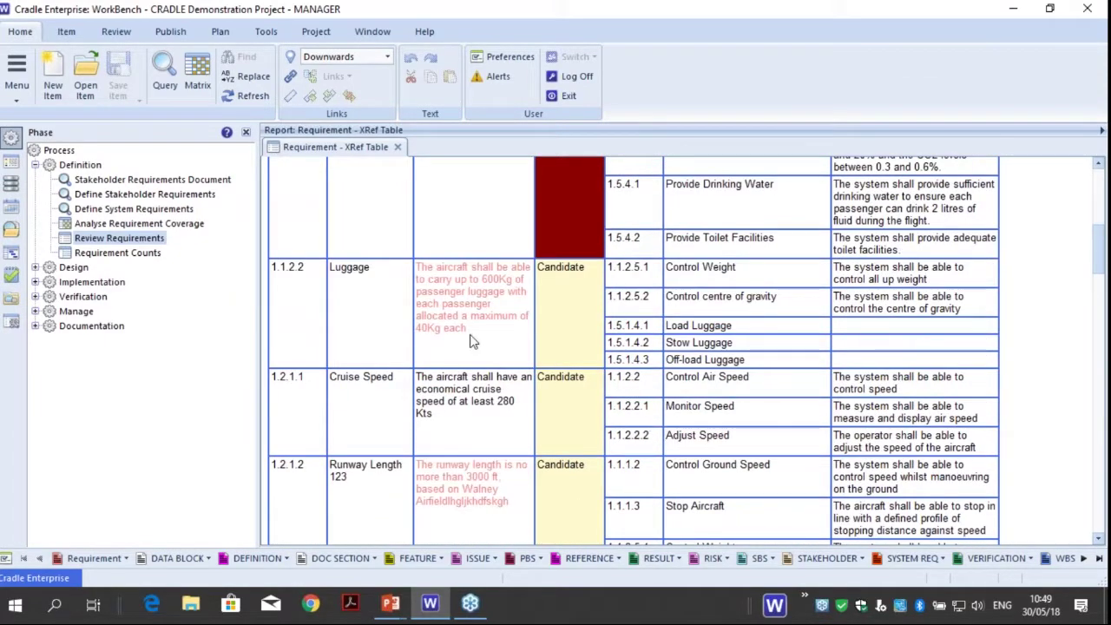
Compare the Luggage requirement with its linked Control Weight and Control centre of gravity system requirements, and close the report
left_click_drag(274, 270, 565, 349)
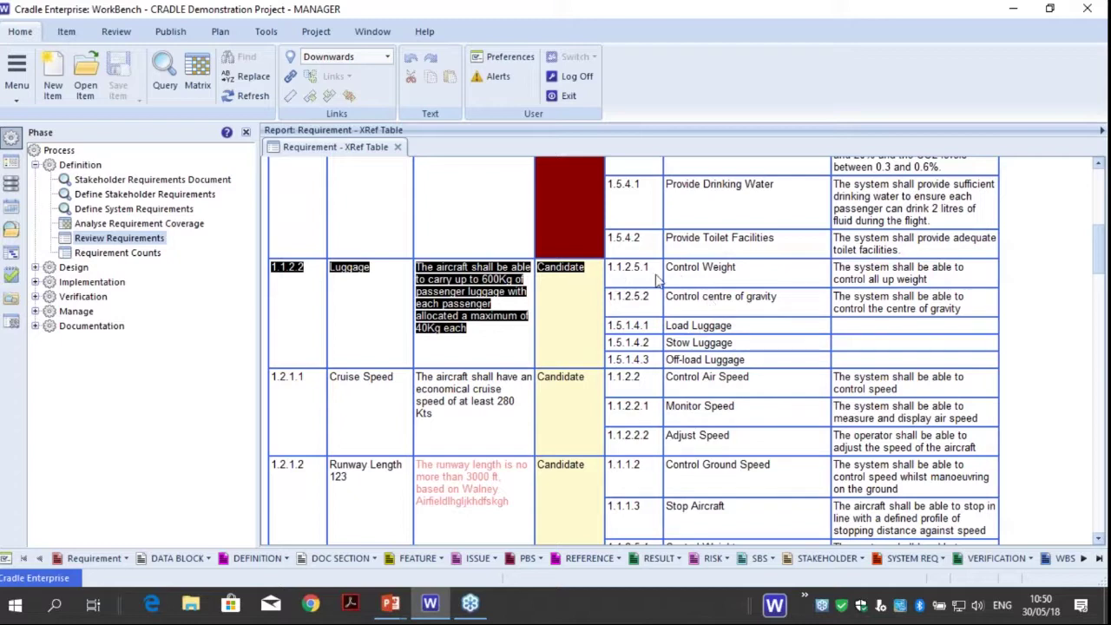
left_click(706, 273)
left_click_drag(706, 272, 723, 295)
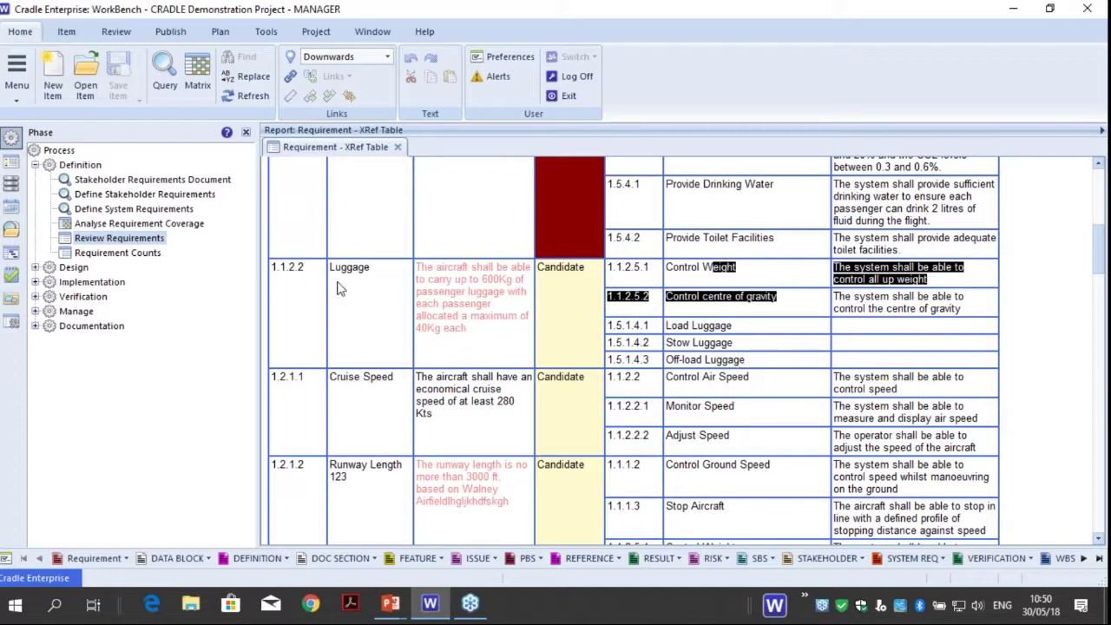
left_click(378, 287)
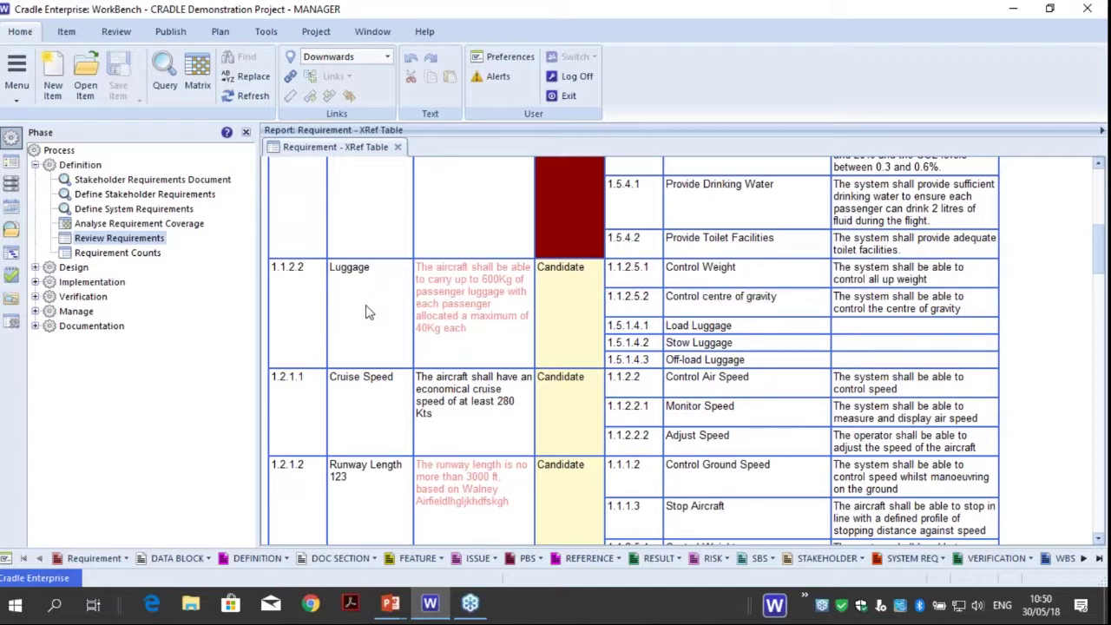
scroll(420, 330, "up", 10)
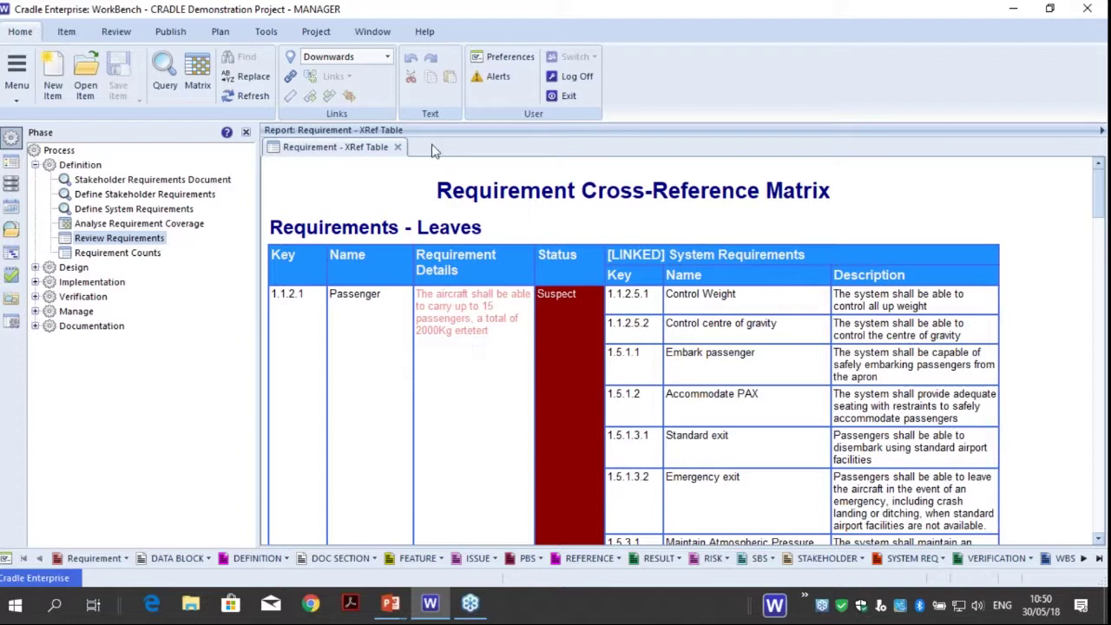
left_click(397, 146)
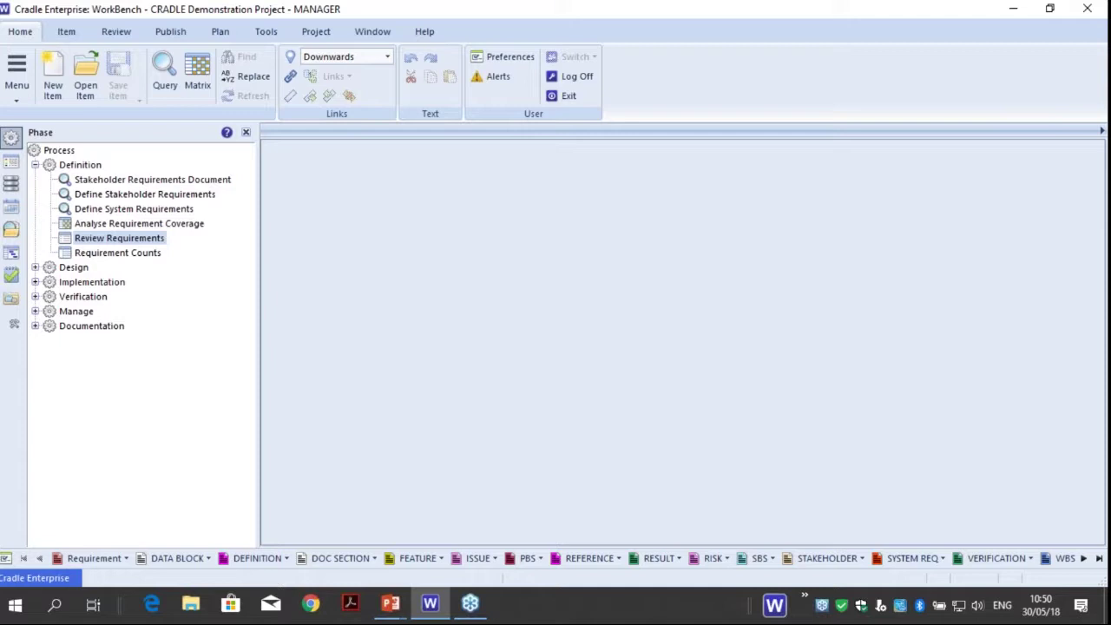
Compare the FEA-1 Capacity entries of the three aircraft in the Design phase's Product Feature Comparison matrix and close the matrix
left_click(35, 165)
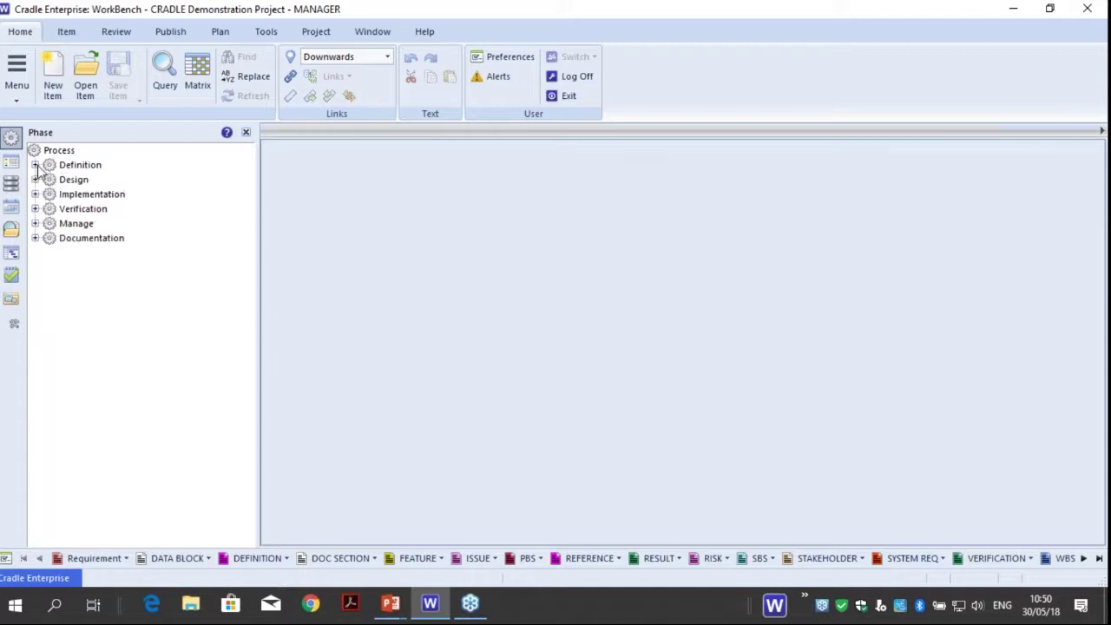
left_click(36, 179)
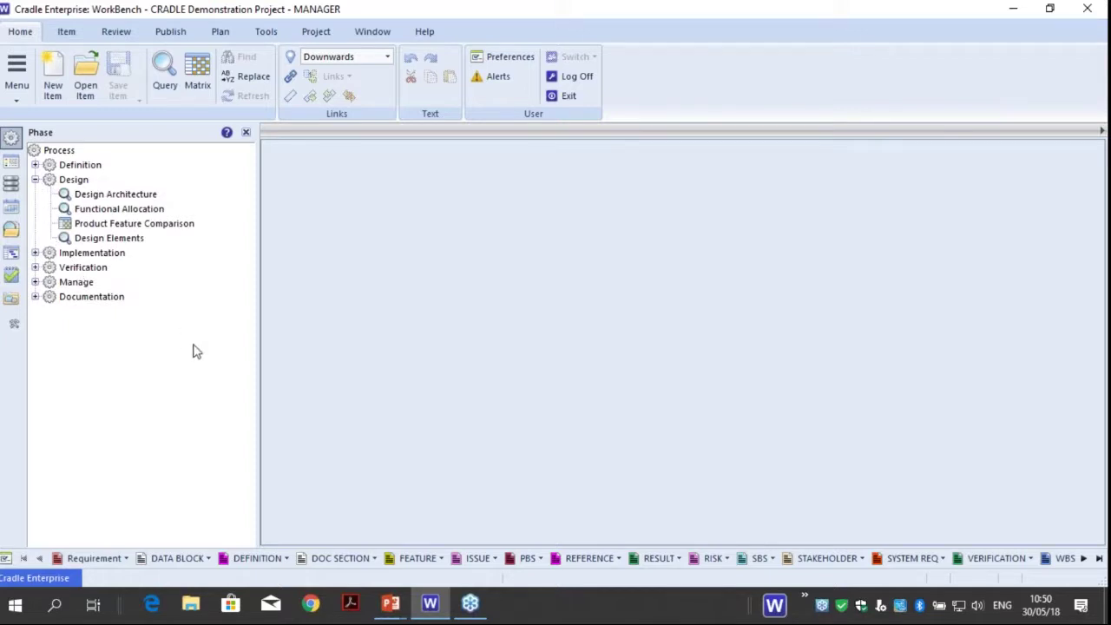
double_click(64, 226)
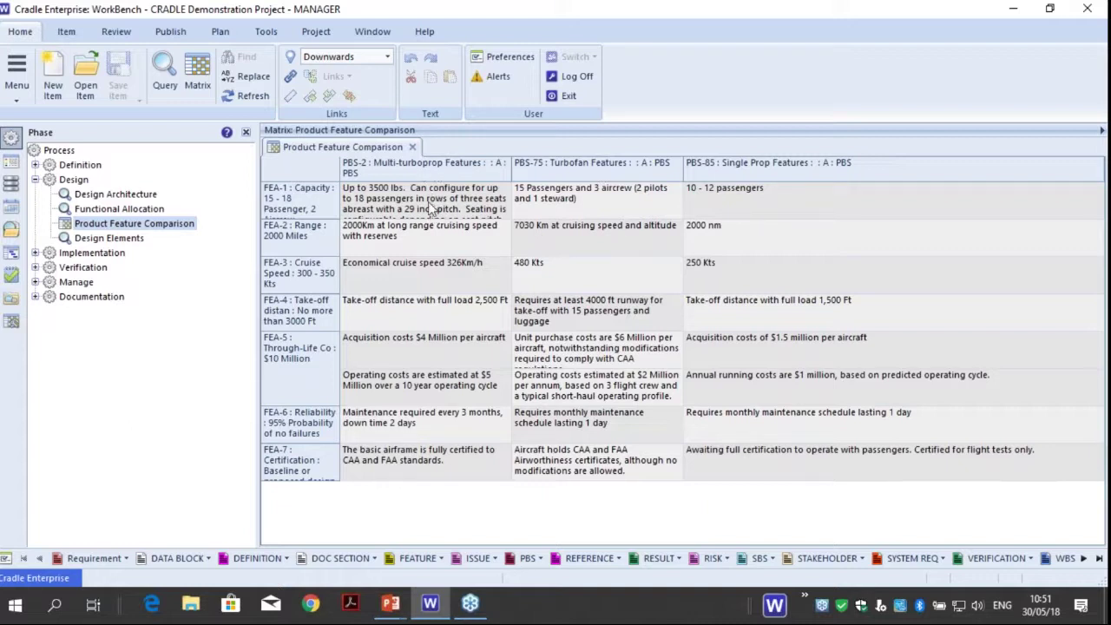
left_click(368, 208)
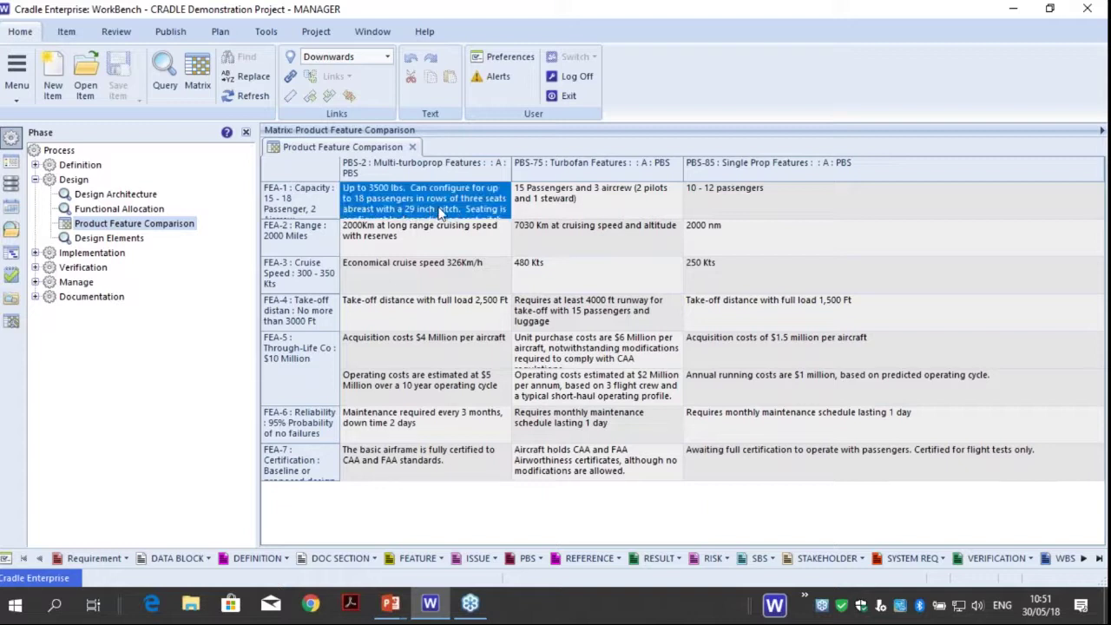
left_click(593, 196)
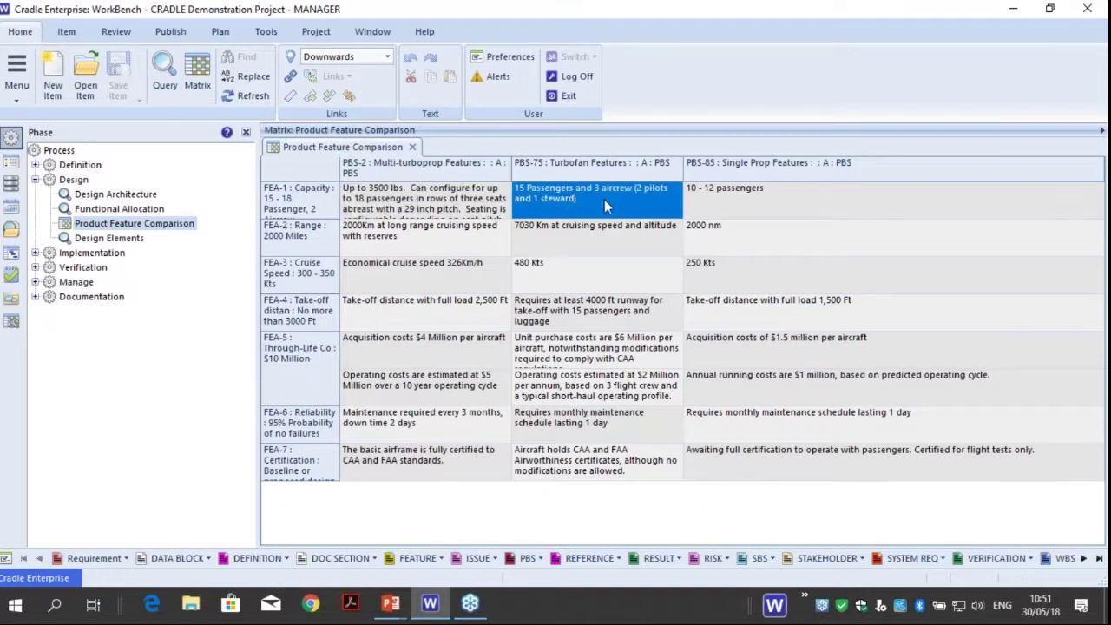
left_click(750, 197)
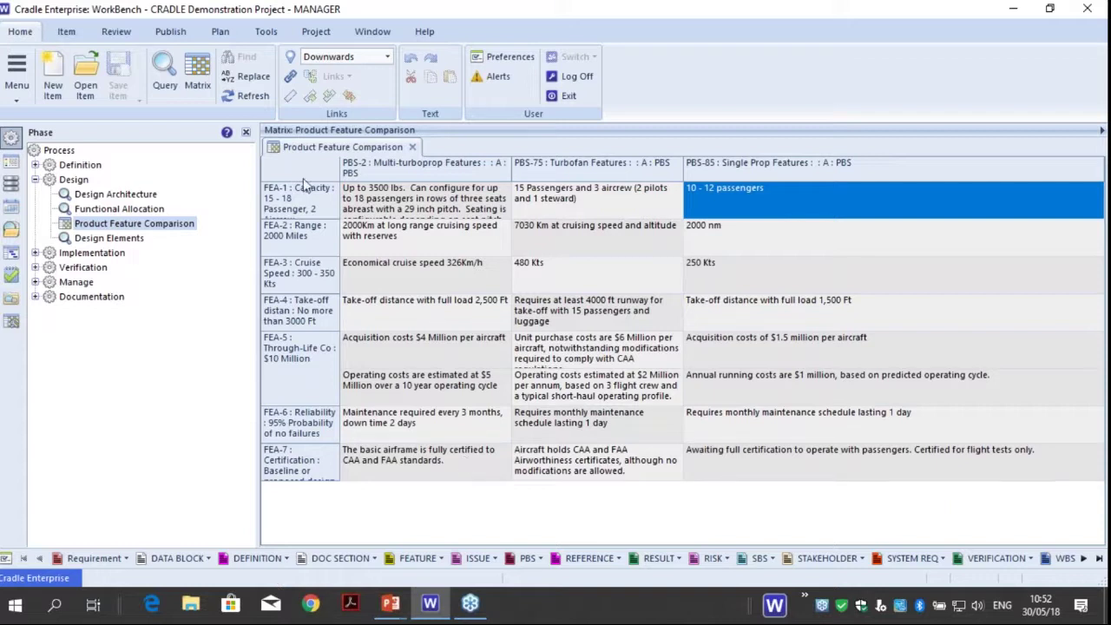
left_click(412, 148)
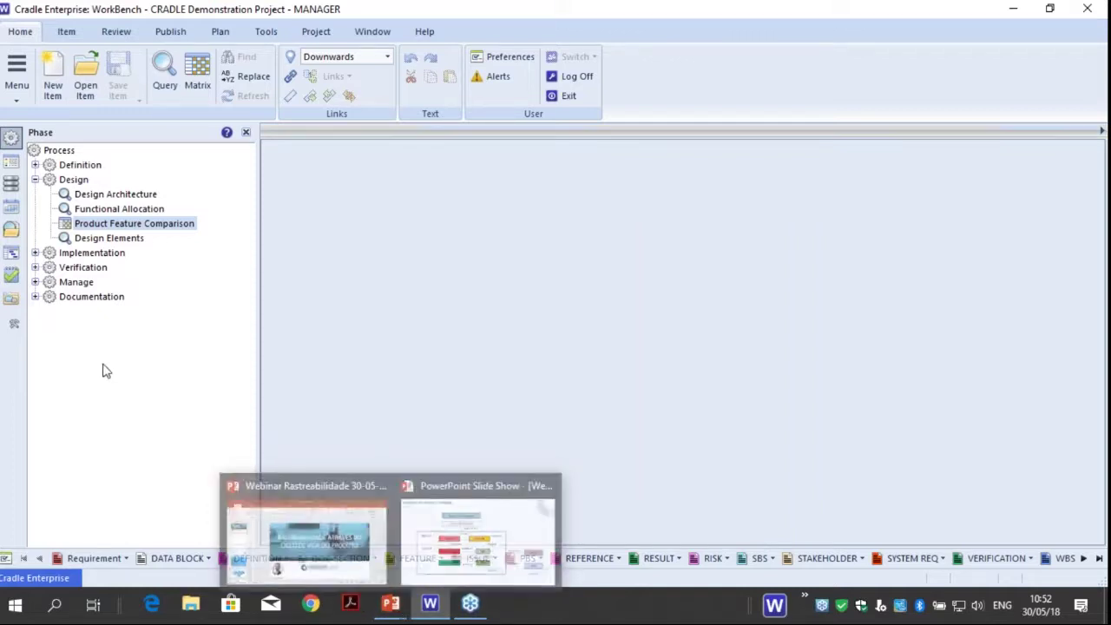
left_click(35, 180)
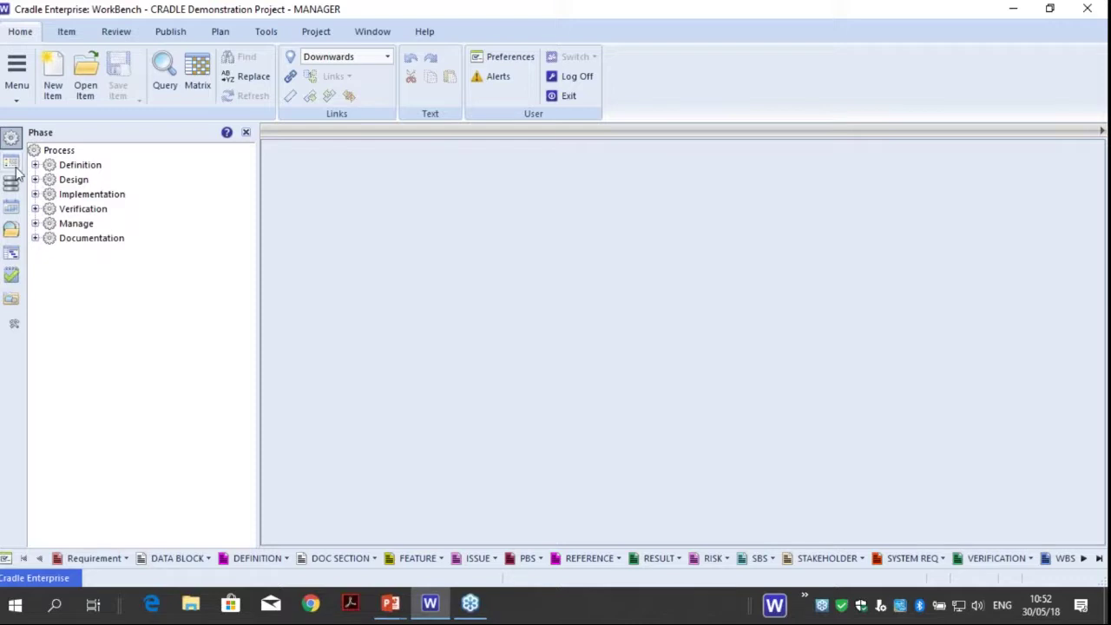
Switch from the phase view to the project database and expand Requirements and REQ-1 Stakeholder Requirements to show REQ-2
left_click(11, 162)
left_click(10, 139)
left_click(10, 182)
left_click(35, 229)
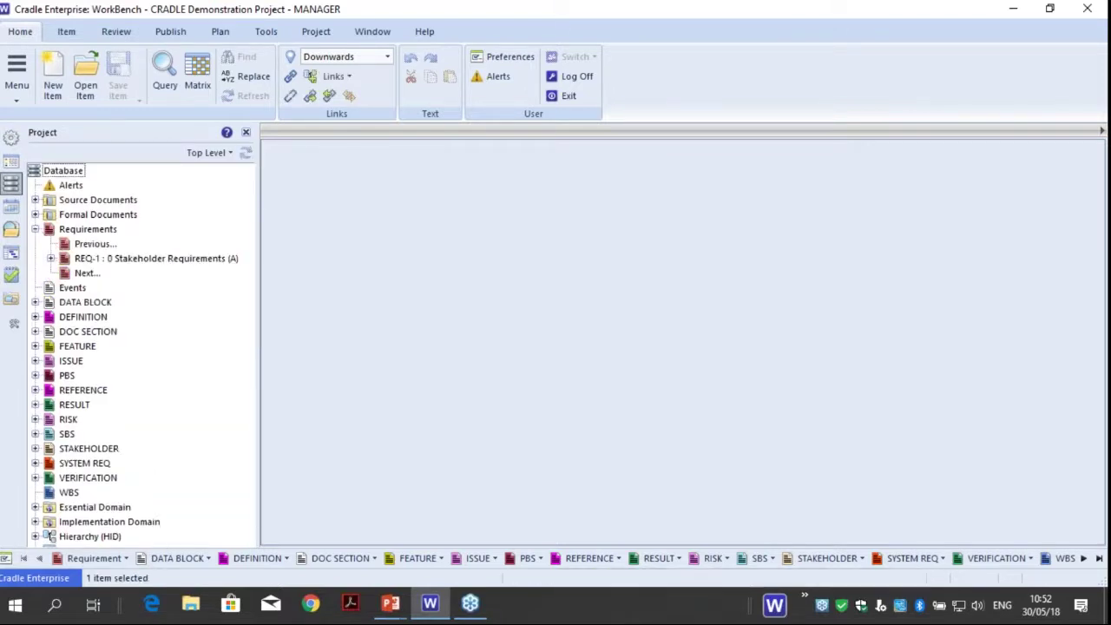
left_click(50, 257)
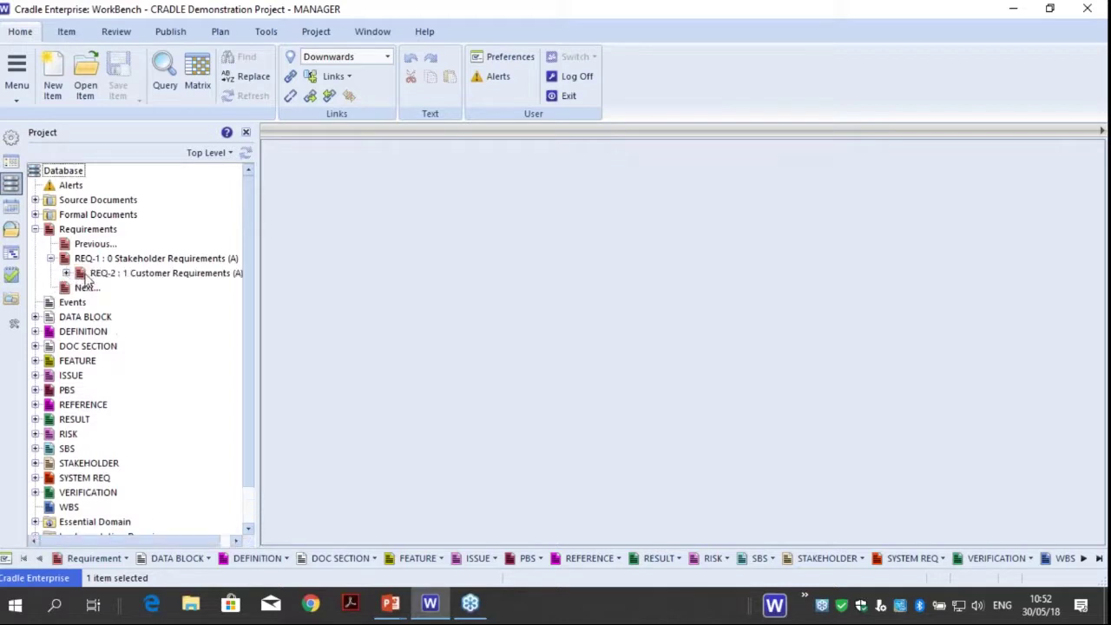
Generate a hierarchy diagram for REQ-2 Customer Requirements and widen the diagram area
left_click(113, 274)
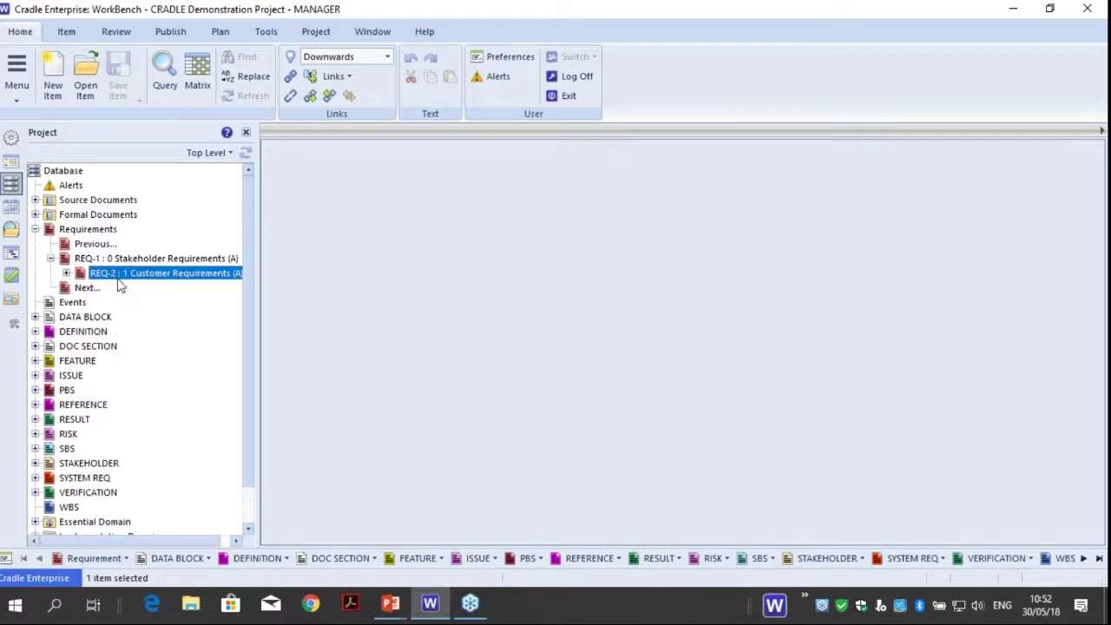
right_click(119, 276)
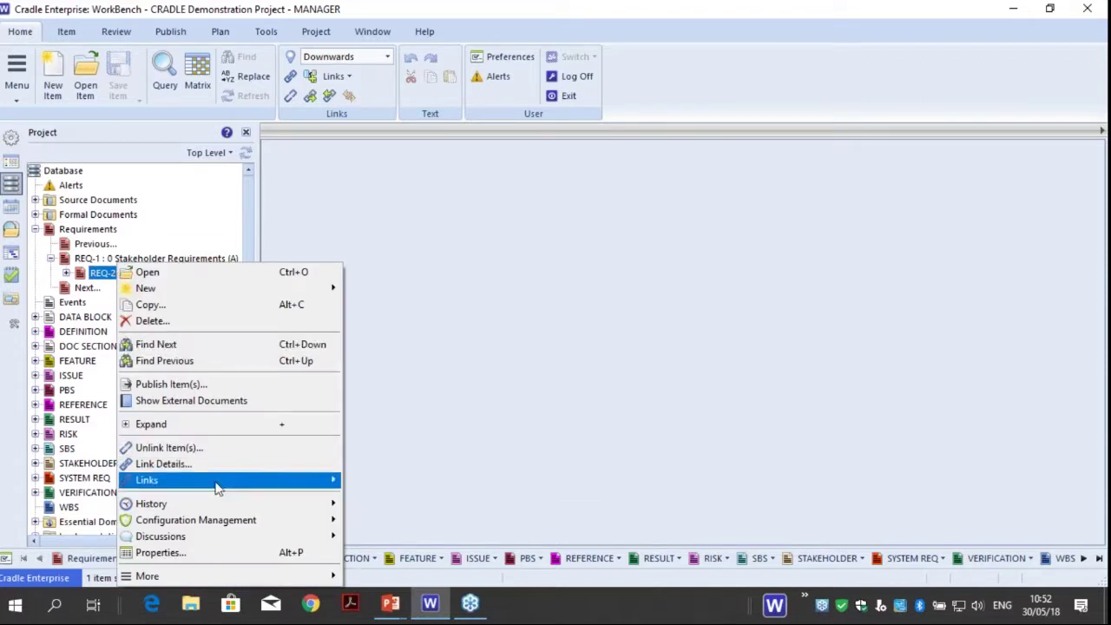
mouse_move(218, 481)
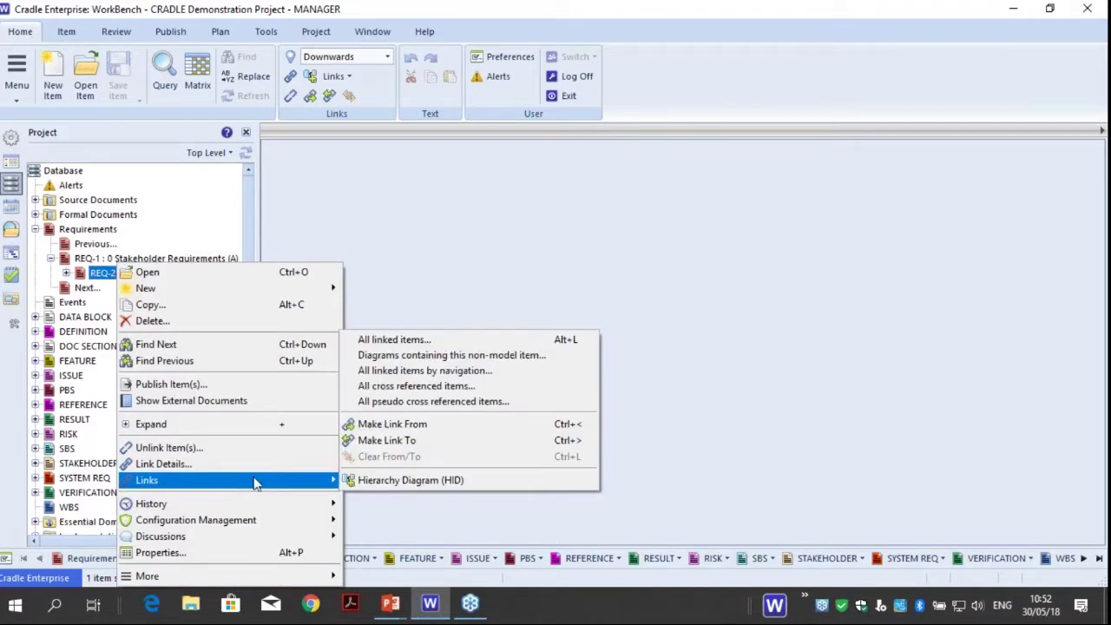
left_click(434, 484)
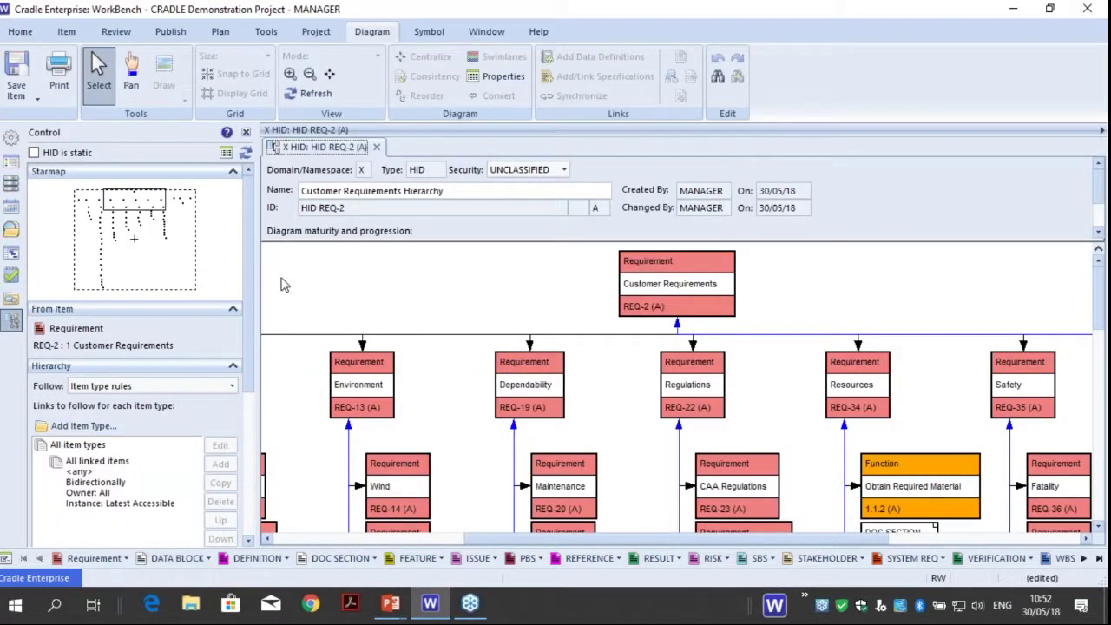
left_click_drag(257, 263, 225, 260)
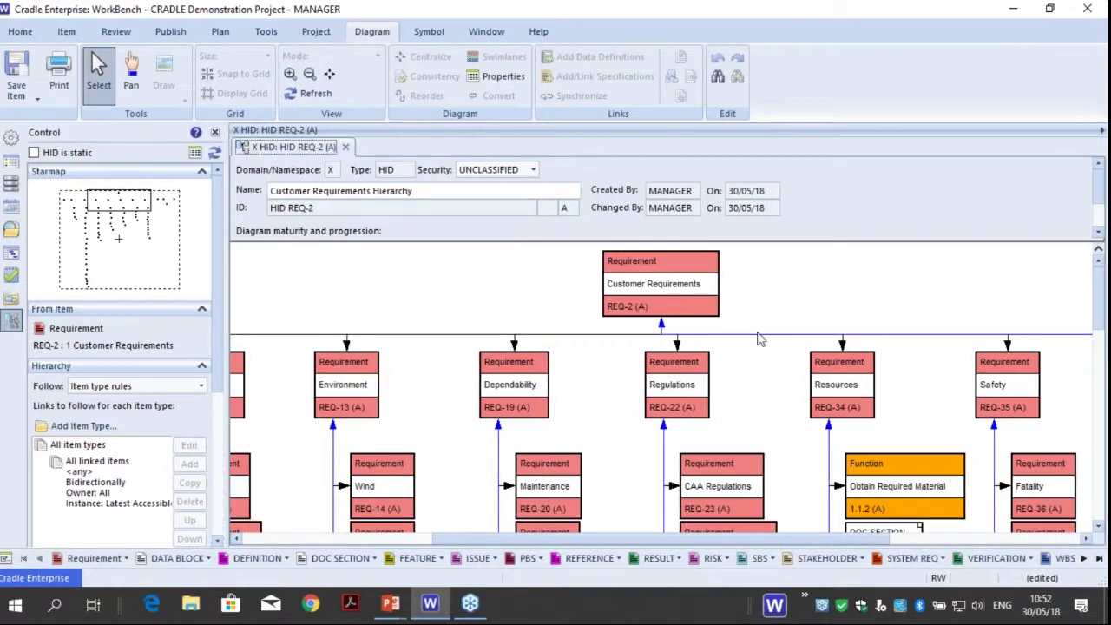
Expand the linked items of the REQ-20 Maintenance requirement under Dependability in the hierarchy diagram
scroll(757, 338, "down", 2)
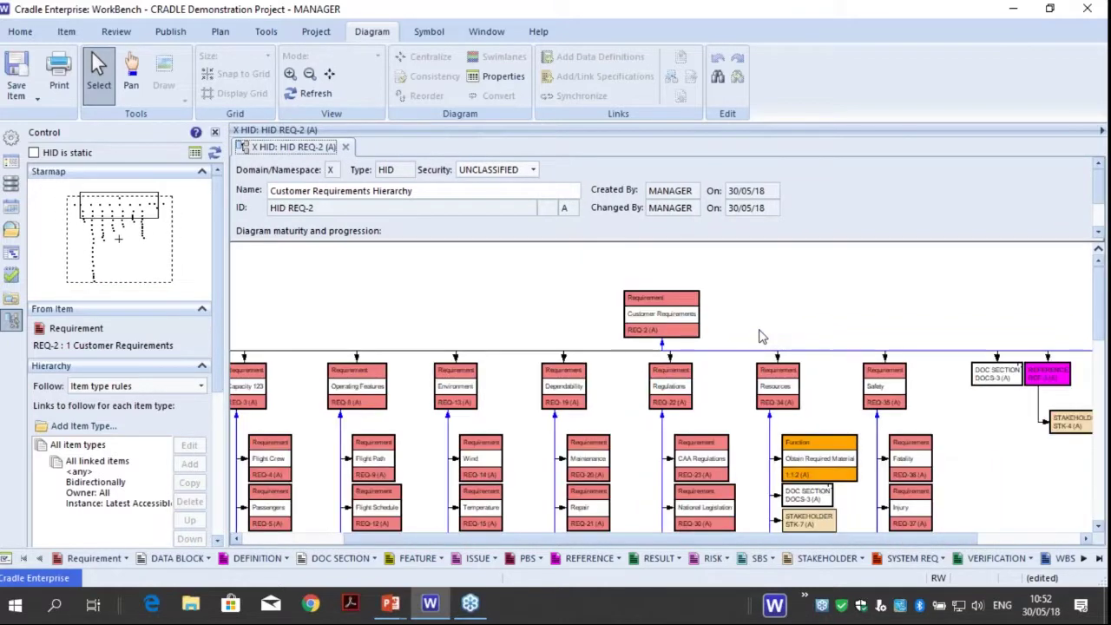
left_click(120, 231)
left_click_drag(120, 231, 122, 213)
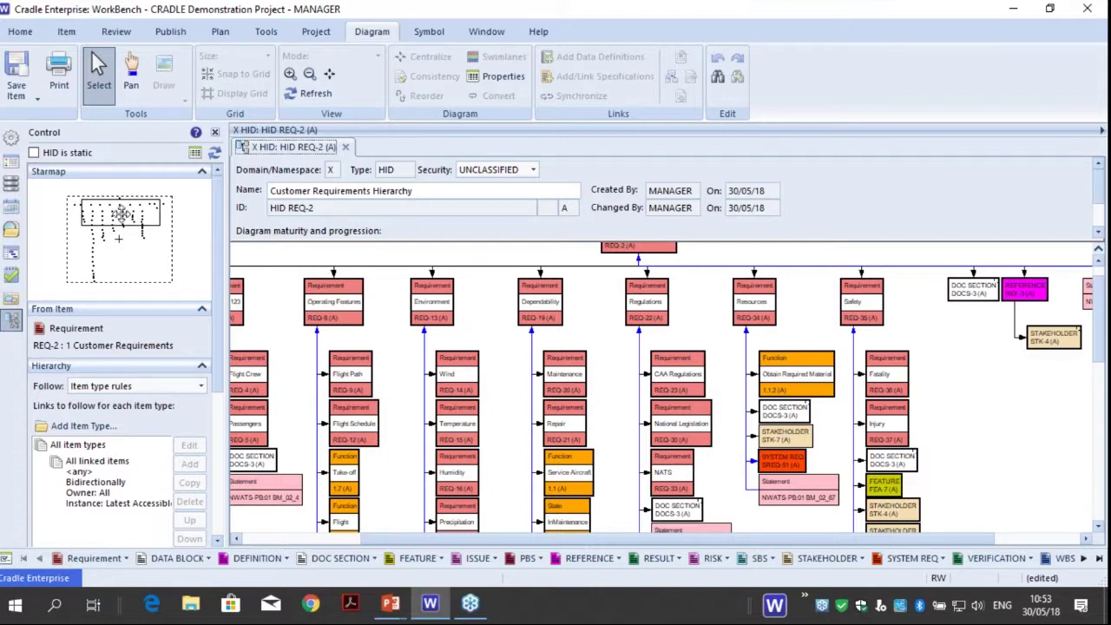
left_click_drag(122, 213, 123, 217)
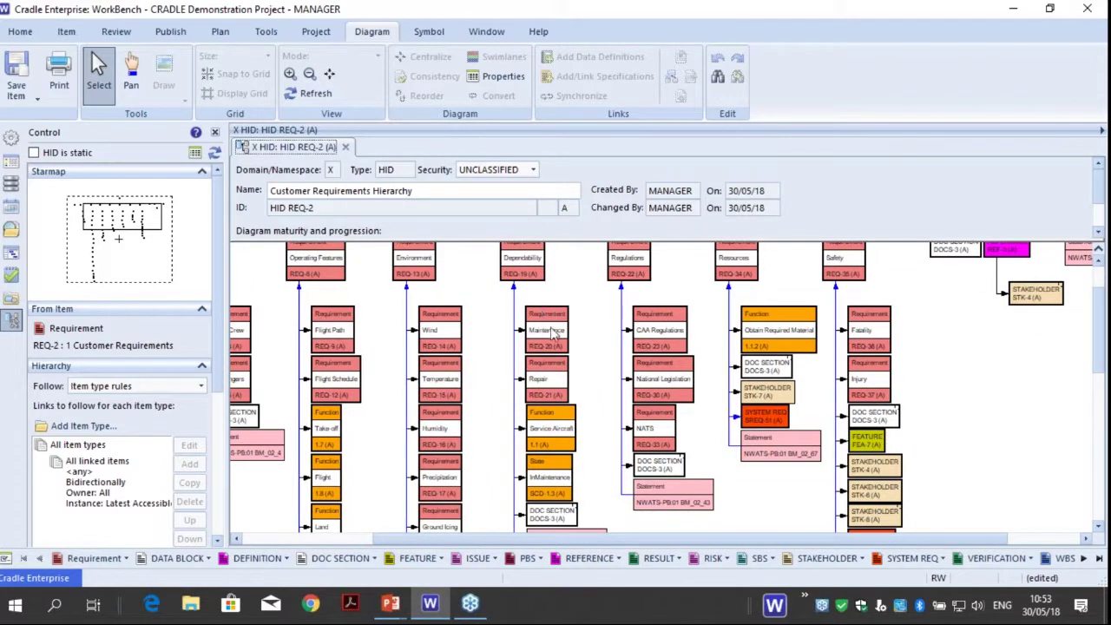
left_click(553, 332)
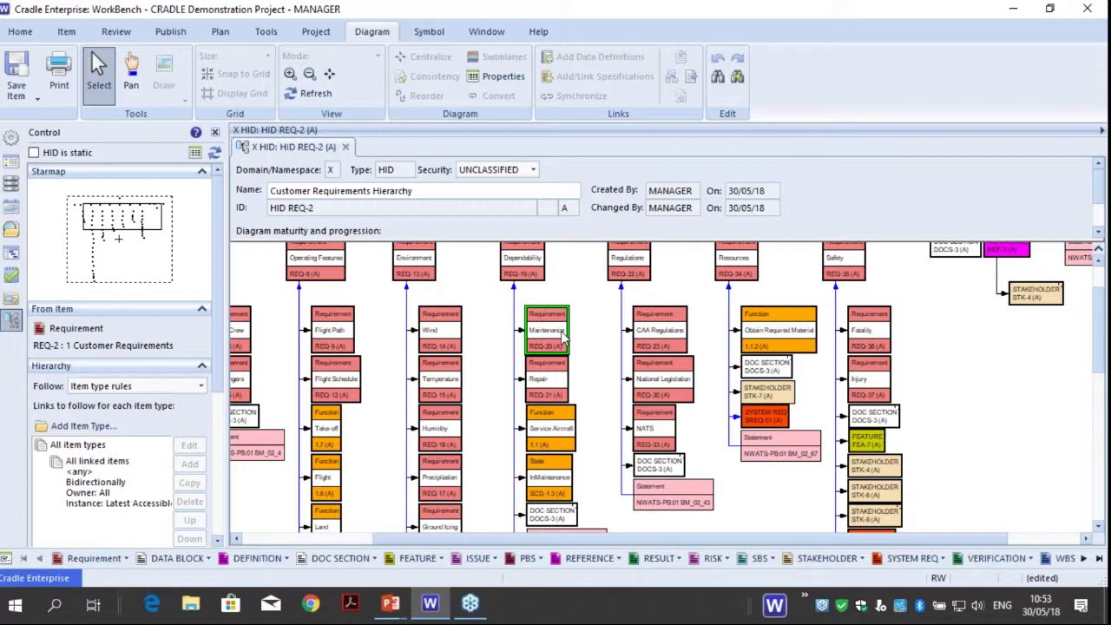
double_click(562, 339)
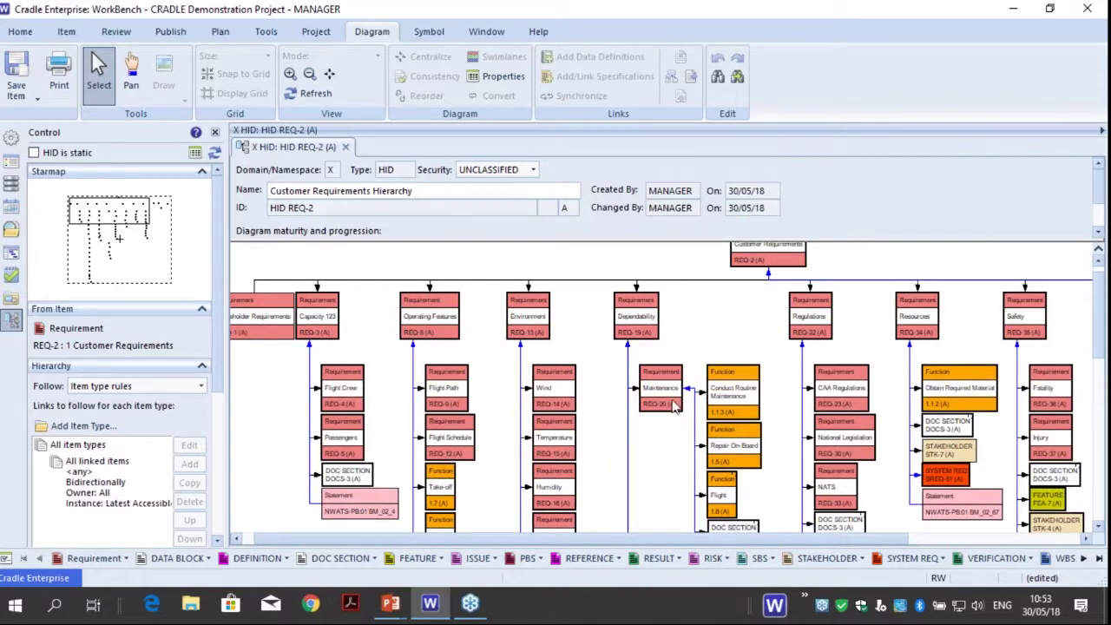
Review the functions, document section, feature, reference, risk and system requirements linked to REQ-20 Maintenance in the hierarchy diagram
left_click(742, 398)
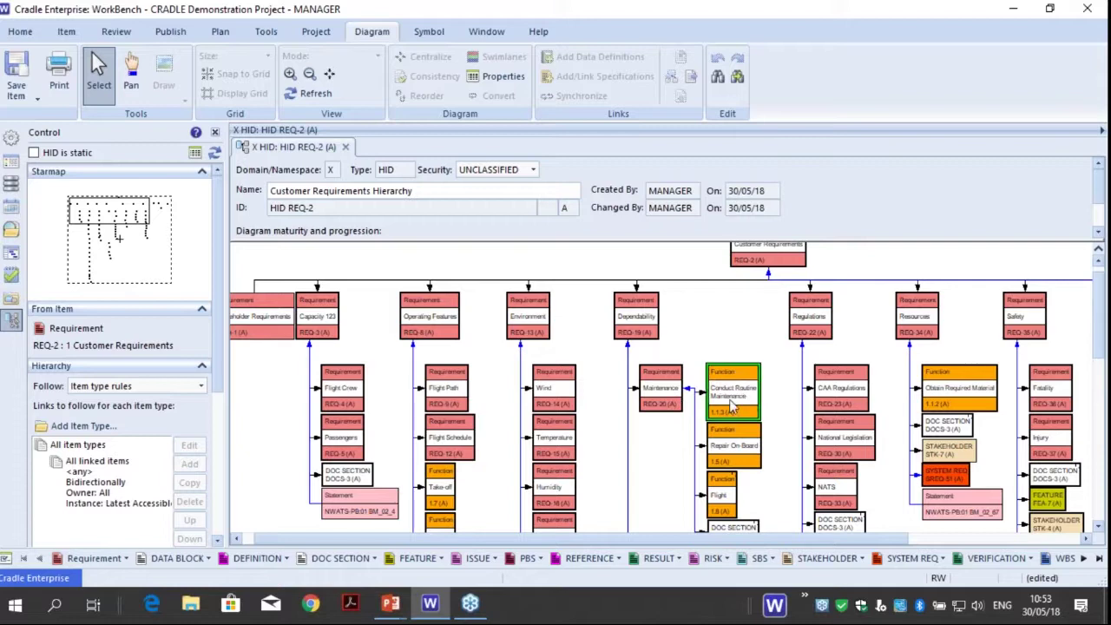
scroll(737, 434, "down", 2)
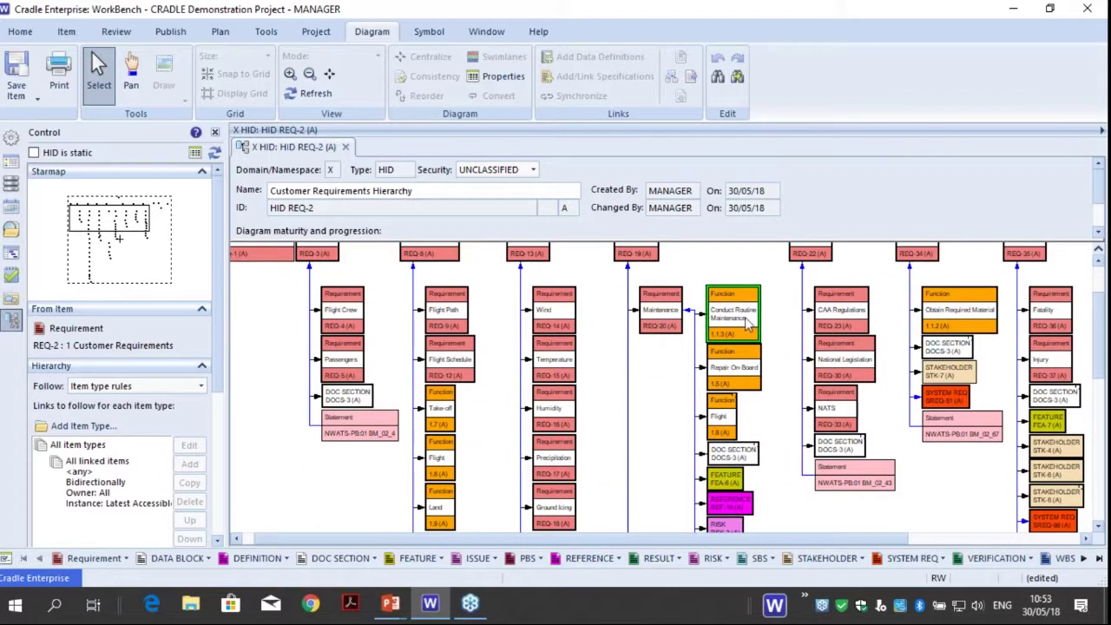
scroll(748, 387, "down", 2)
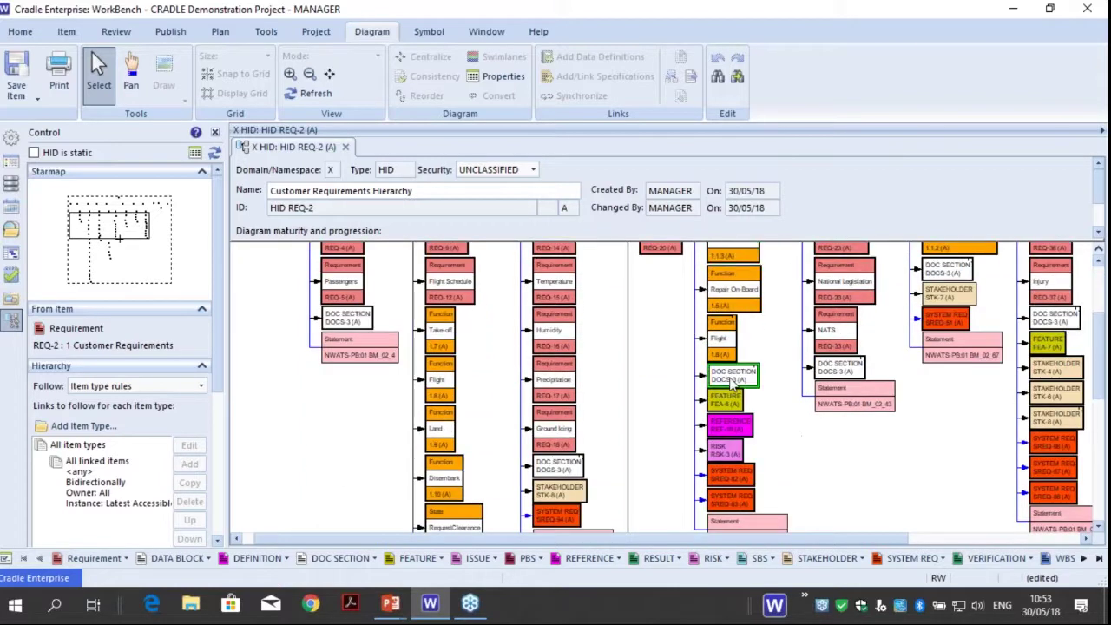
left_click(727, 401)
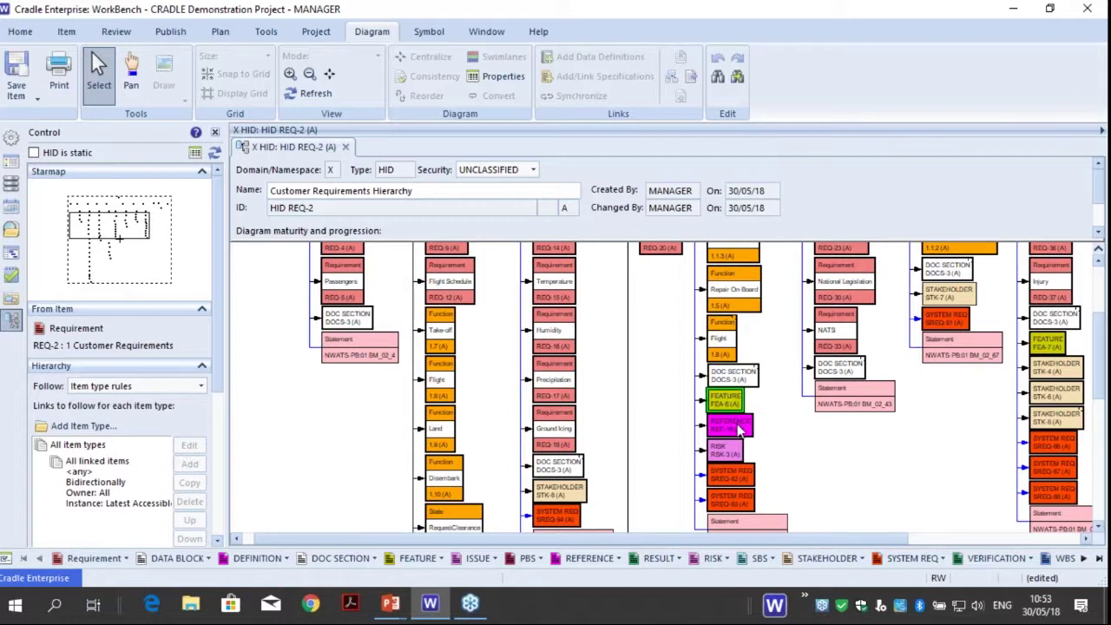
left_click(737, 428)
left_click(739, 451)
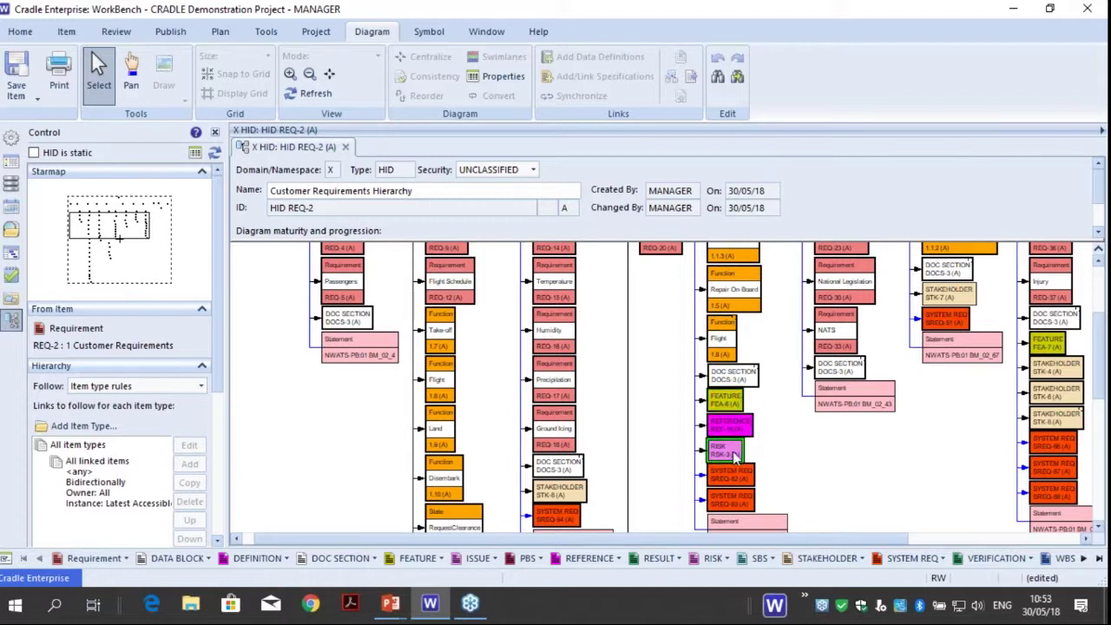
scroll(721, 447, "down", 1)
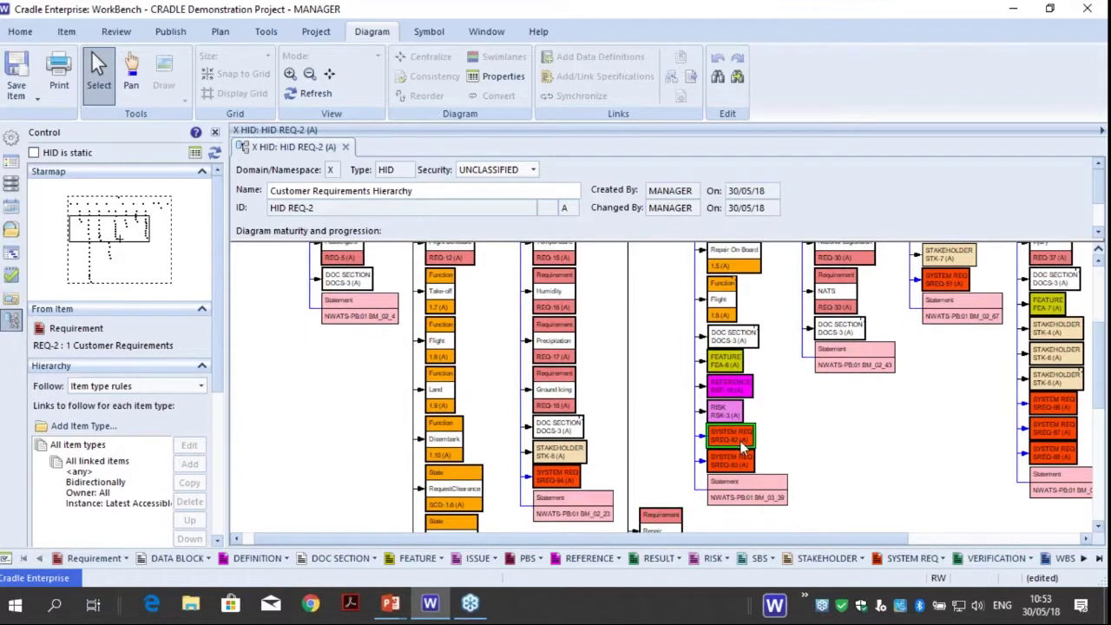
left_click(733, 460)
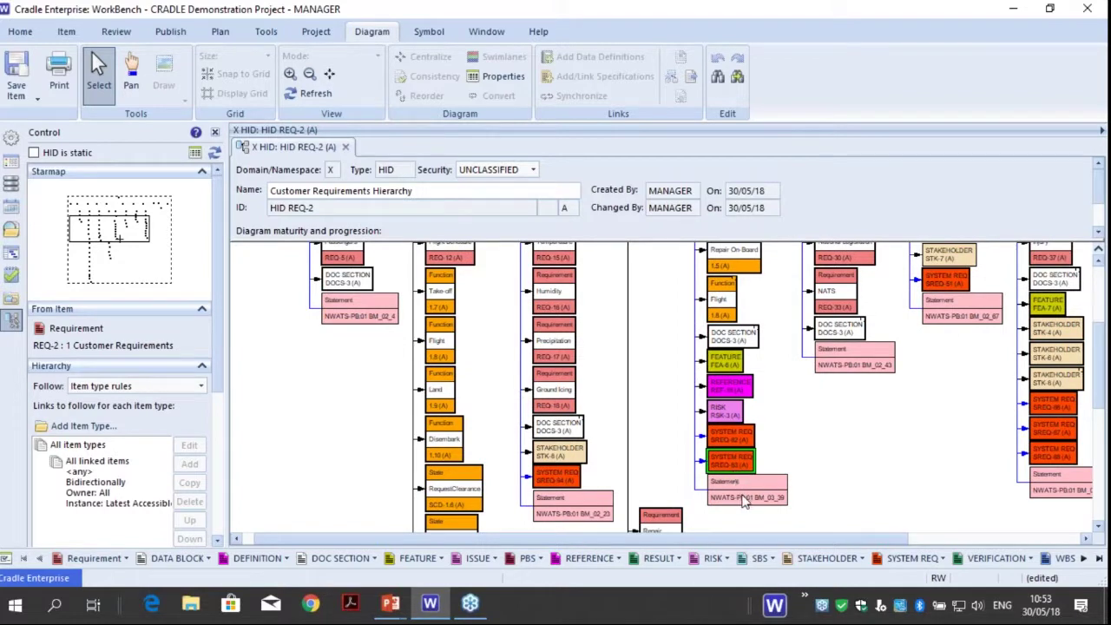
Open the SREQ-83 system requirement from the items linked to REQ-20 Maintenance
scroll(740, 495, "up", 3)
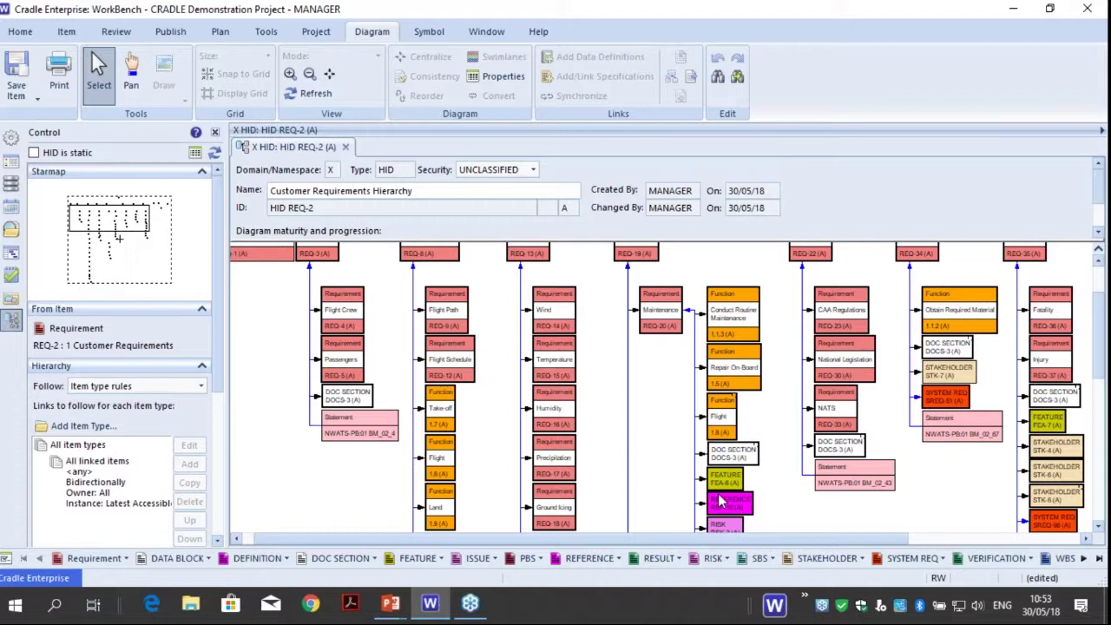
scroll(719, 502, "up", 2)
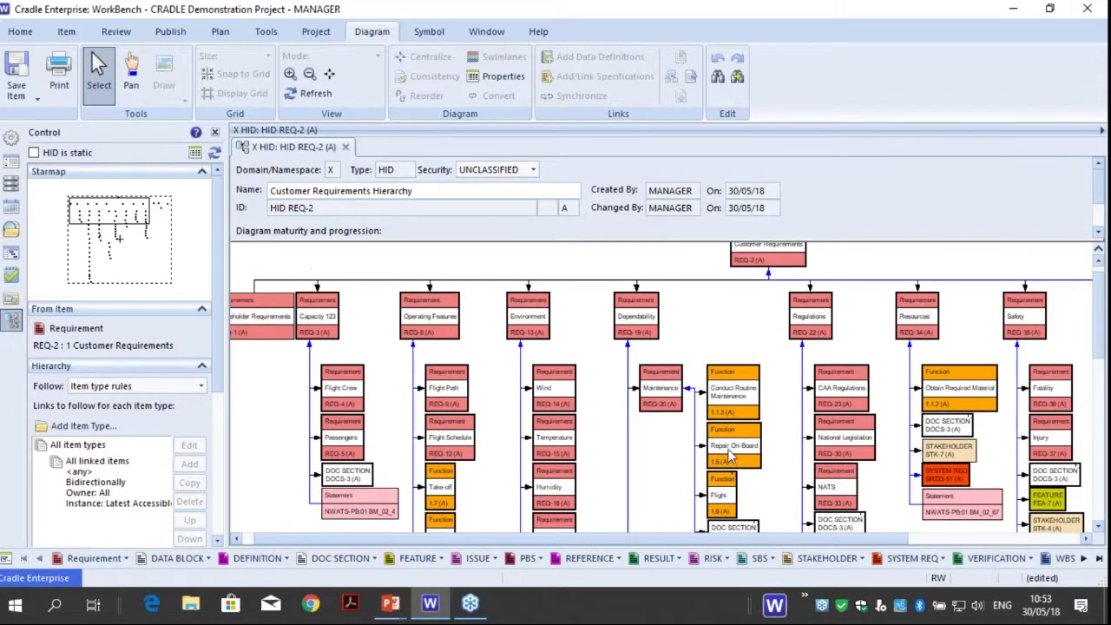
scroll(768, 347, "up", 2)
scroll(768, 348, "down", 1)
scroll(676, 401, "down", 1)
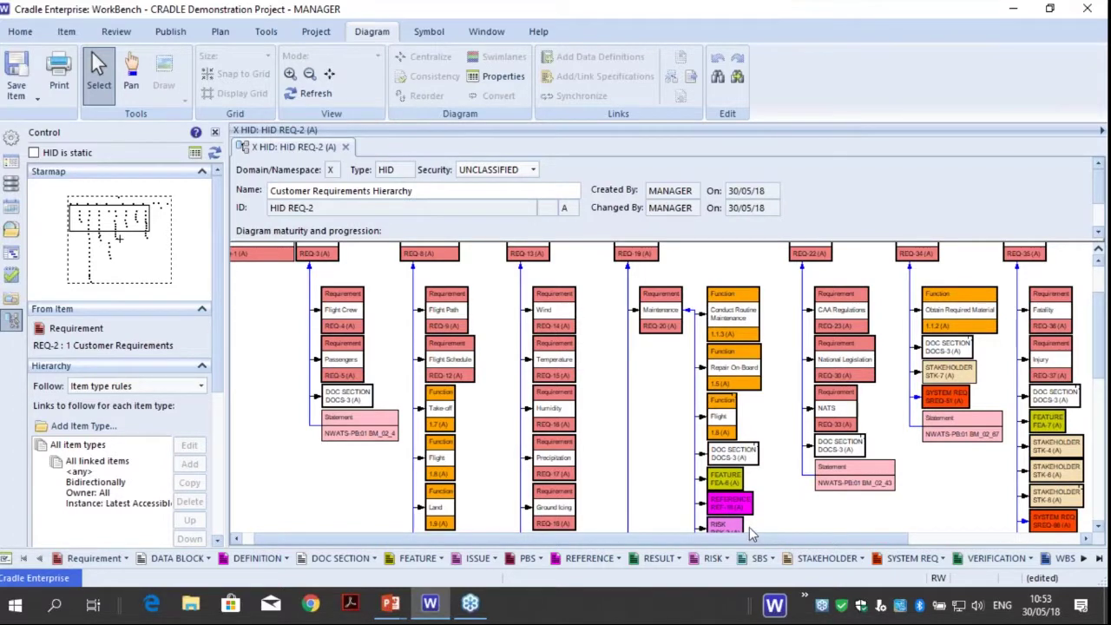
scroll(746, 521, "down", 1)
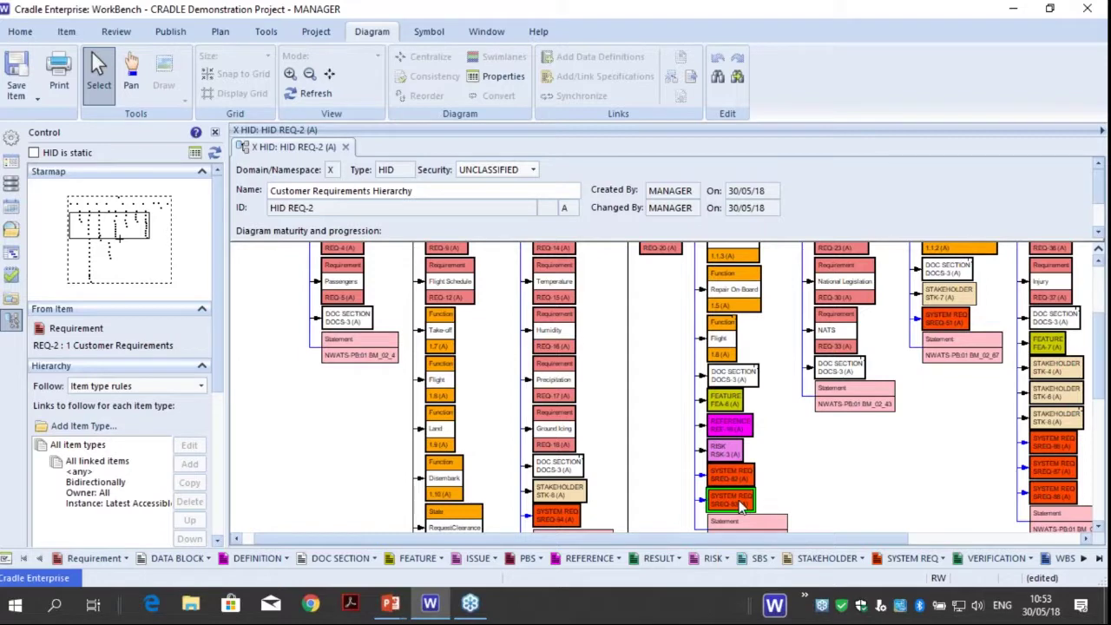
scroll(739, 506, "down", 1)
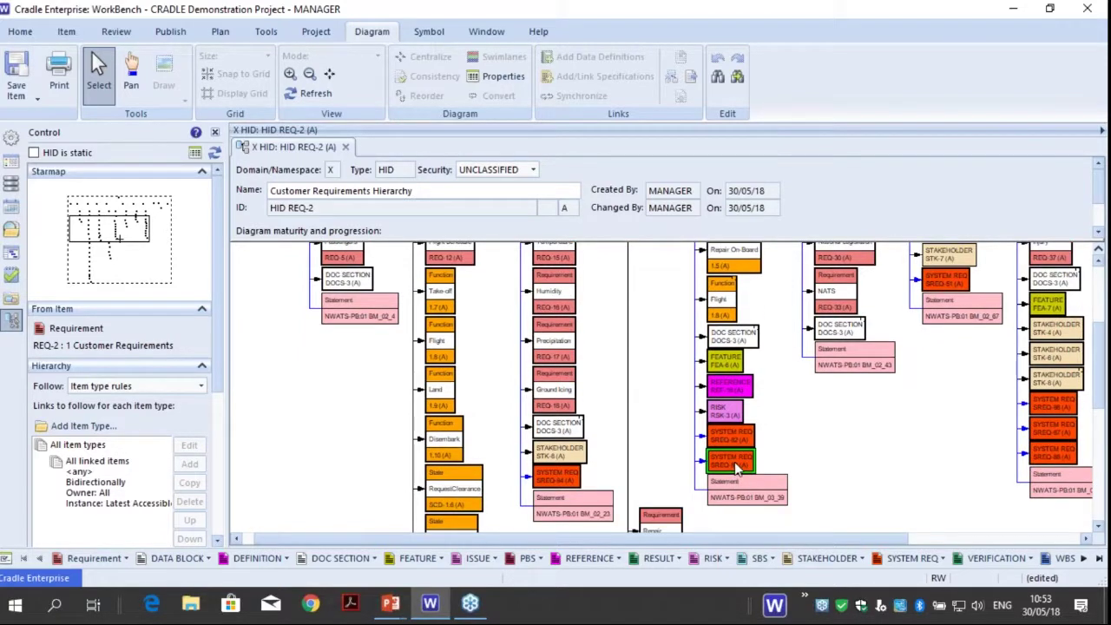
double_click(735, 466)
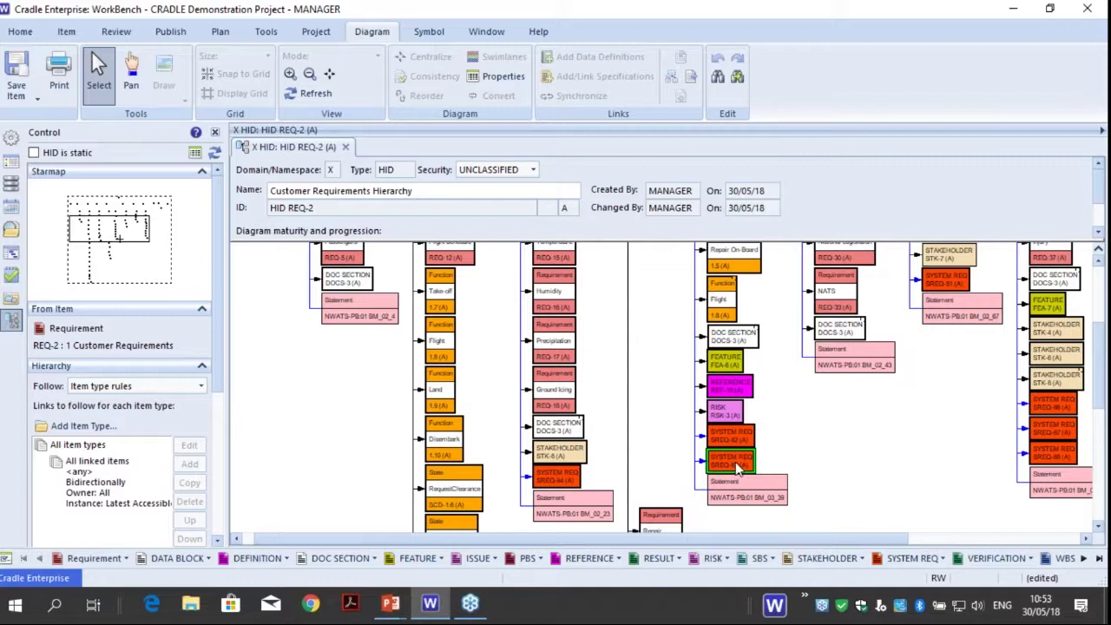